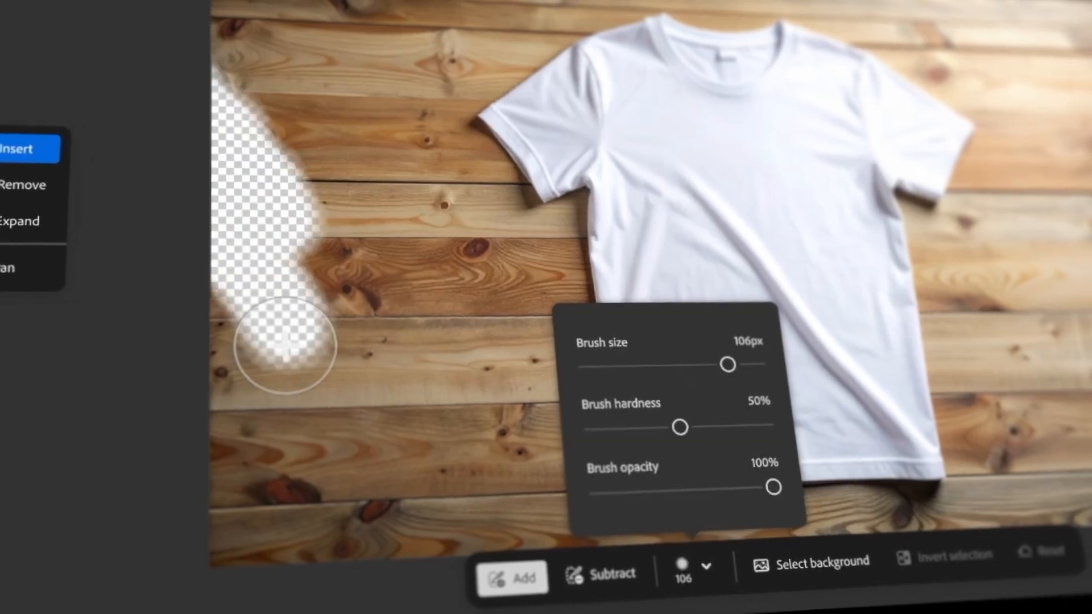
Step: Brush out the wooden background beside the white t-shirt and enter the prompt "add a folded towel on the side"
{"action": "left_click_drag", "start_coordinate": [284, 344], "coordinate": [227, 237]}
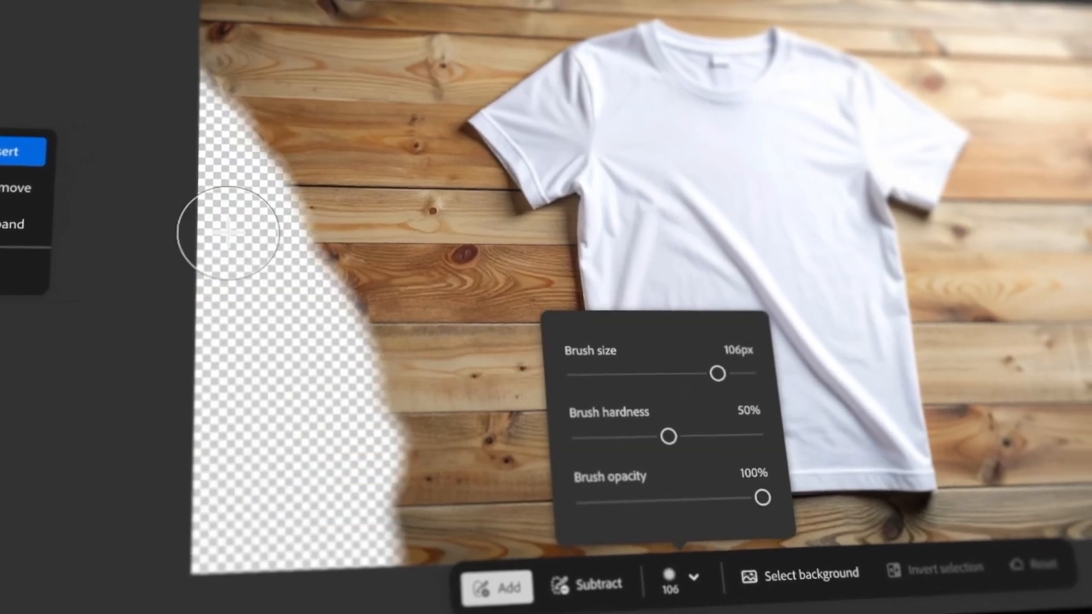
{"action": "type", "text": "add a folded towel on the side"}
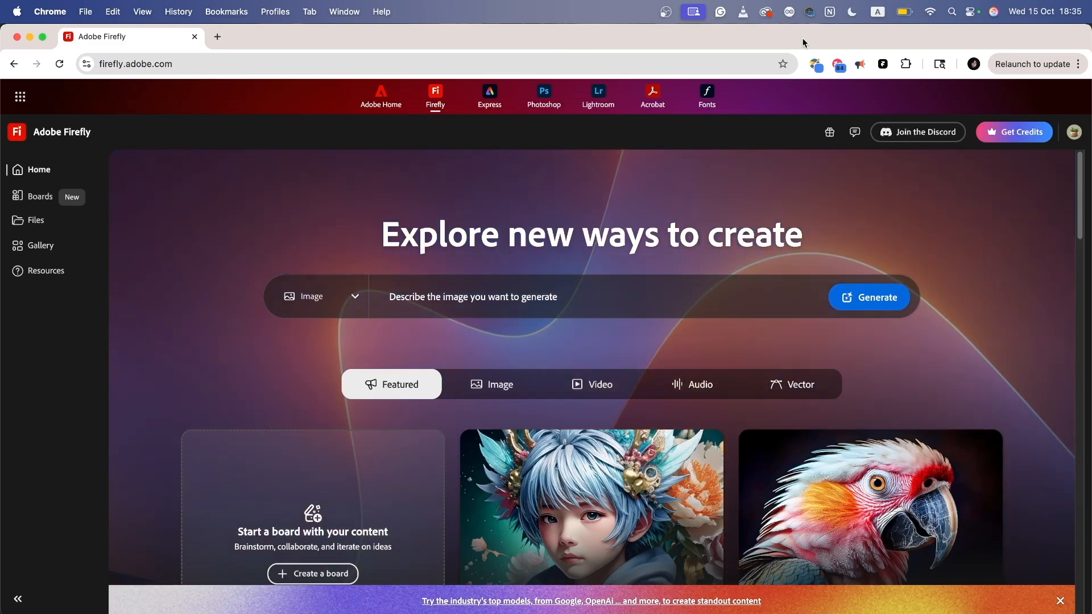
Step: Find the text-to-image generator among the image tools and open it
{"action": "left_click", "coordinate": [507, 391]}
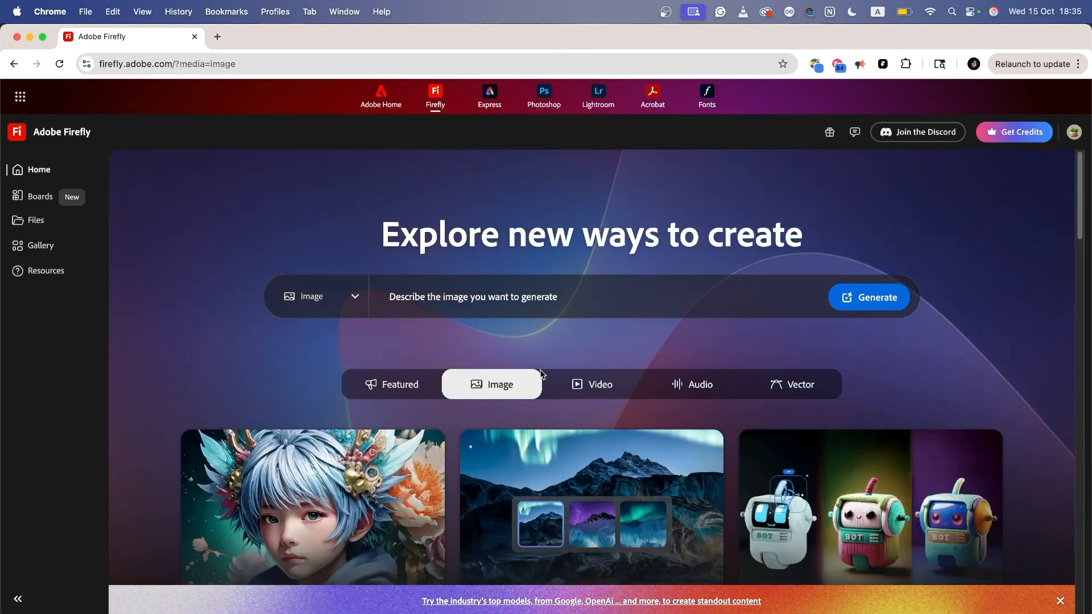
{"action": "scroll", "coordinate": [142, 481], "scroll_direction": "down", "scroll_amount": 3}
{"action": "left_click", "coordinate": [284, 396]}
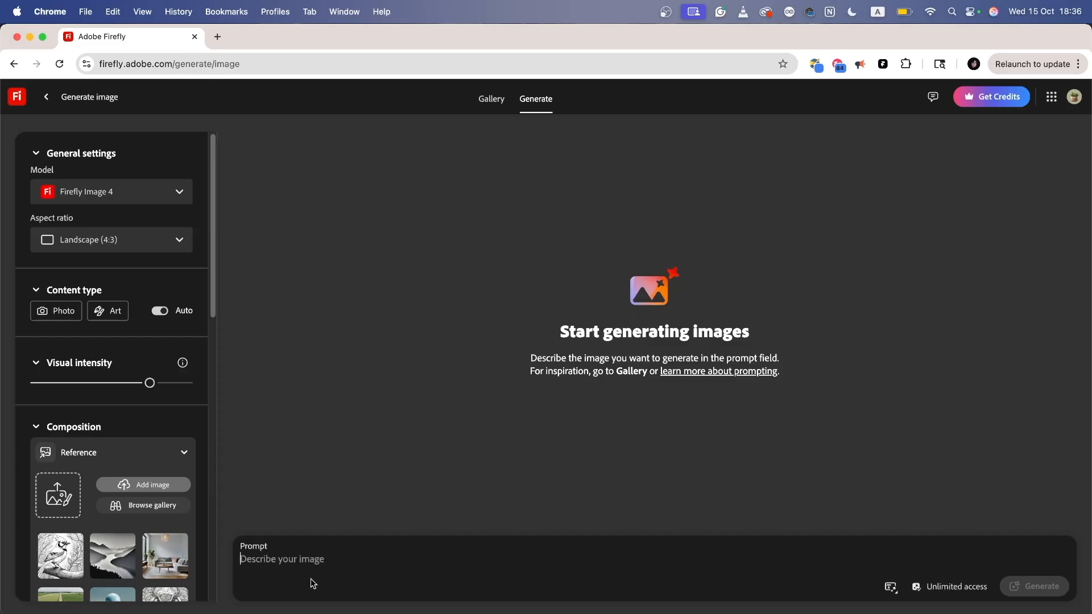
Step: Set the aspect ratio to Widescreen (16:9) and the content type to Photo
{"action": "left_click", "coordinate": [139, 240]}
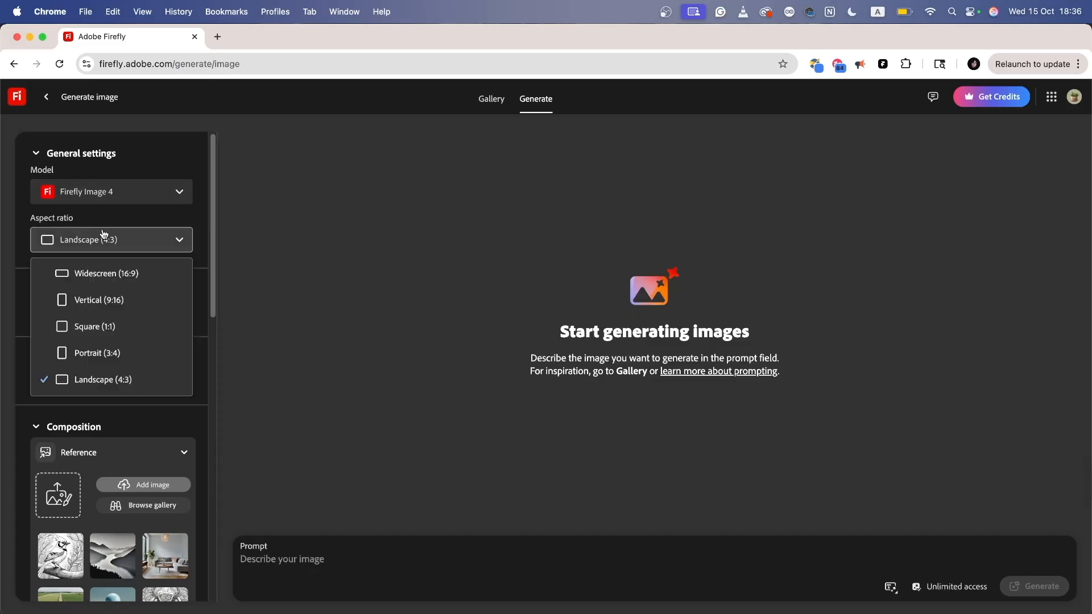
{"action": "left_click", "coordinate": [141, 273]}
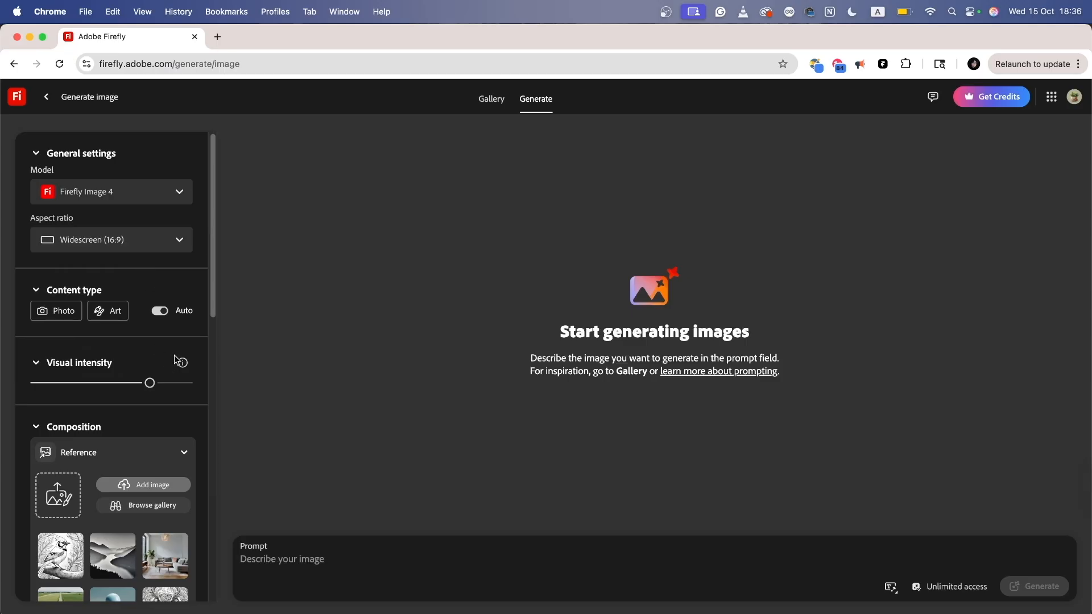
{"action": "left_click", "coordinate": [50, 313]}
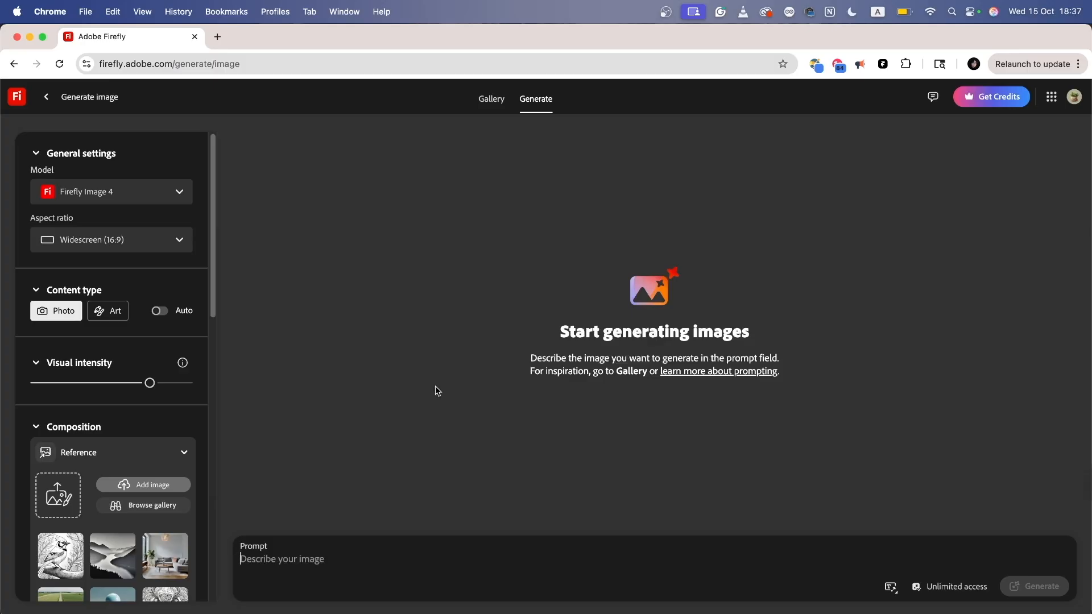
Step: Generate images from the prompt "minimalist desk setup with a white mug on it, soft morning light and neutral tones"
{"action": "type", "text": "mini"}
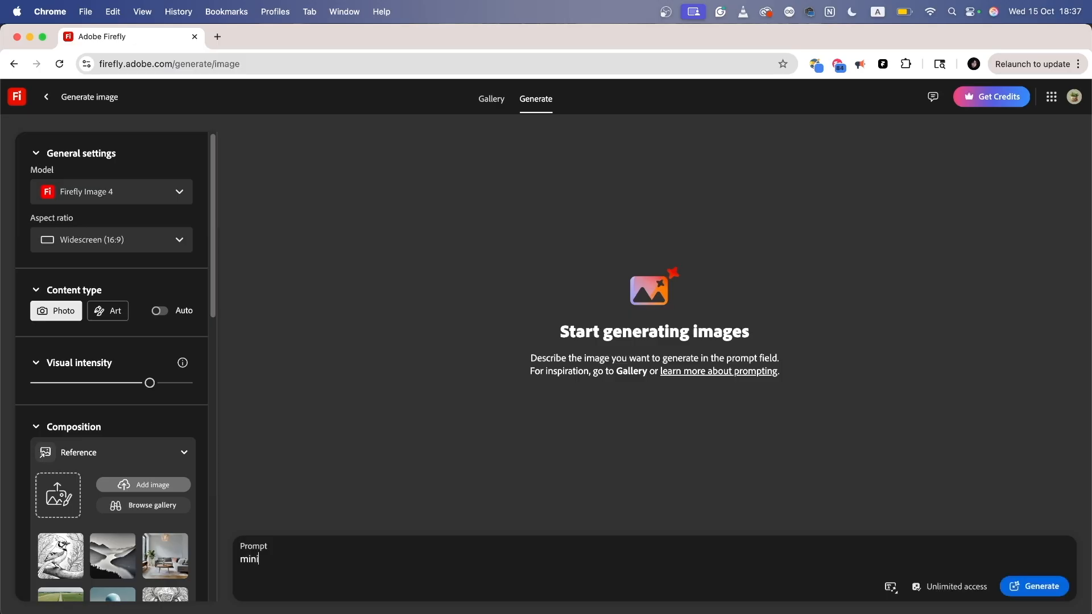
{"action": "type", "text": "malist desk setup with sof"}
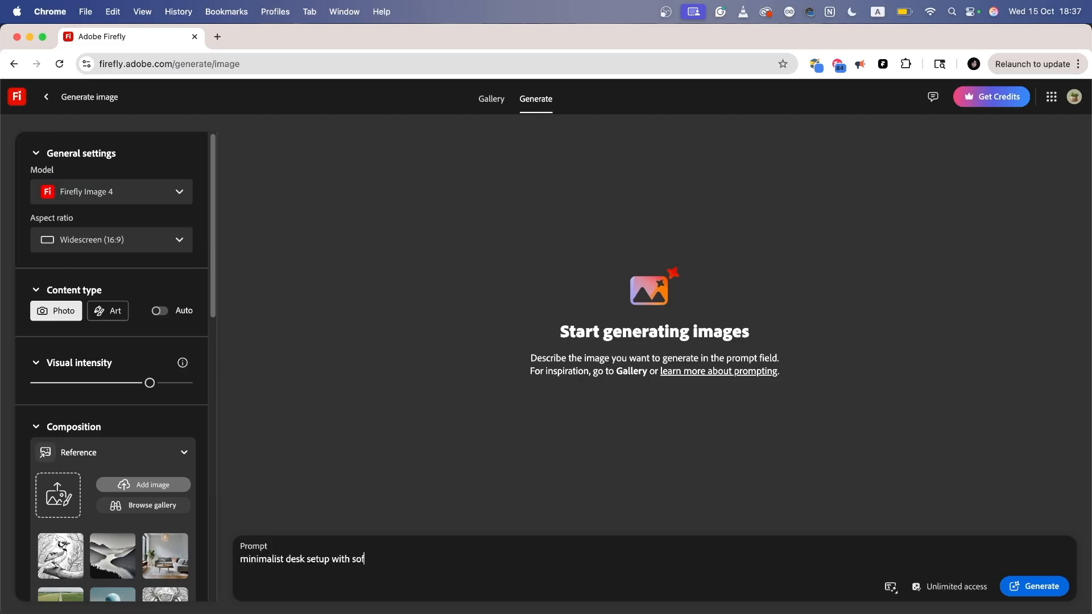
{"action": "type", "text": "t morning light and neutral tones"}
{"action": "key", "text": "Right"}
{"action": "key", "text": "Right"}
{"action": "type", "text": "a white mu"}
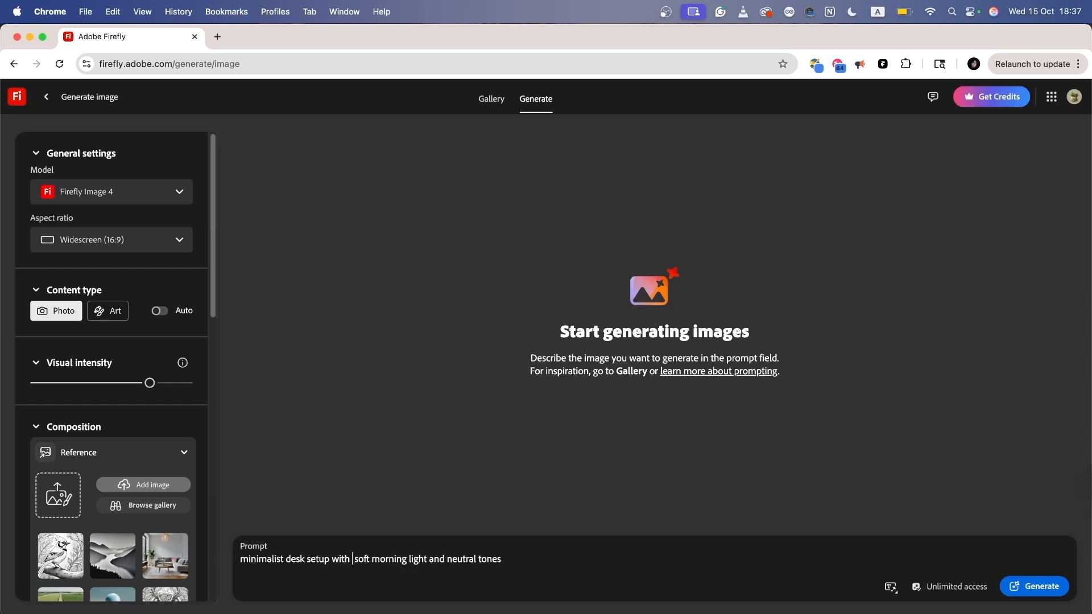
{"action": "type", "text": "g o"}
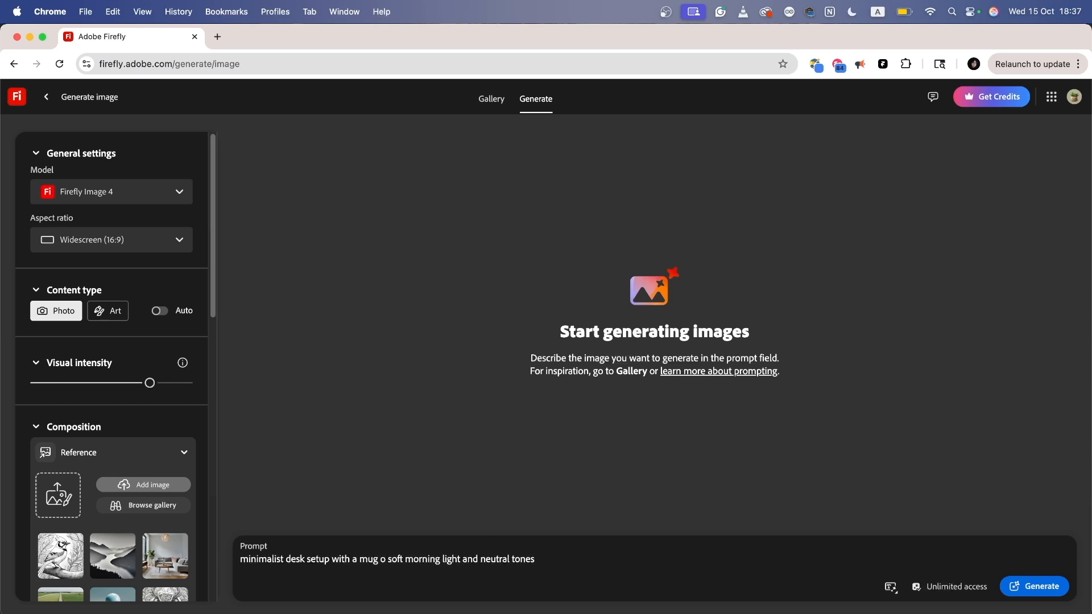
{"action": "type", "text": "n it,"}
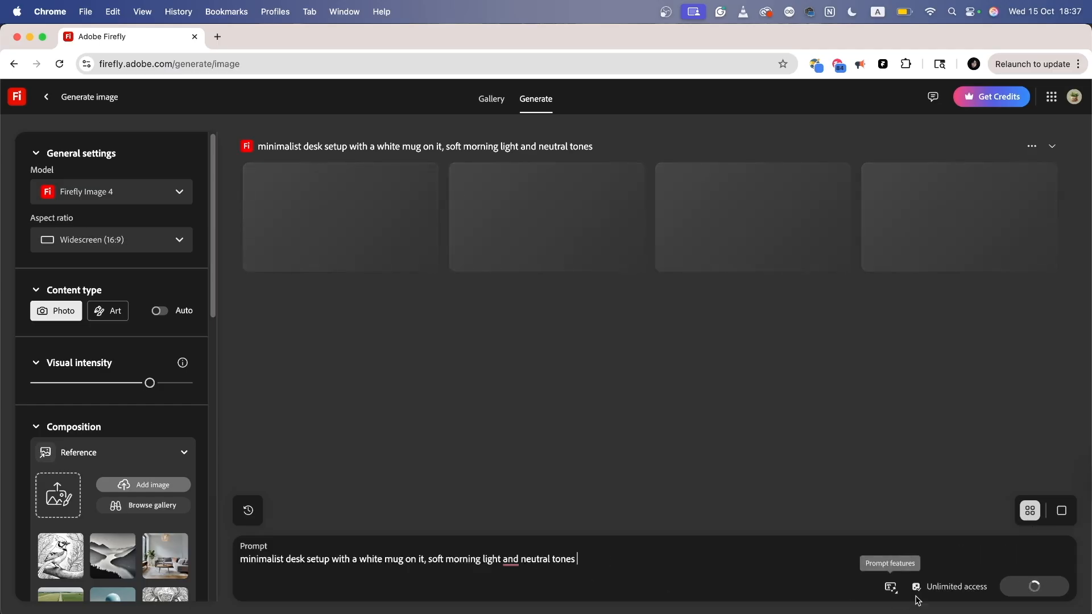
Step: Check the available prompt features and browse the enlarged white mug images
{"action": "left_click", "coordinate": [891, 587]}
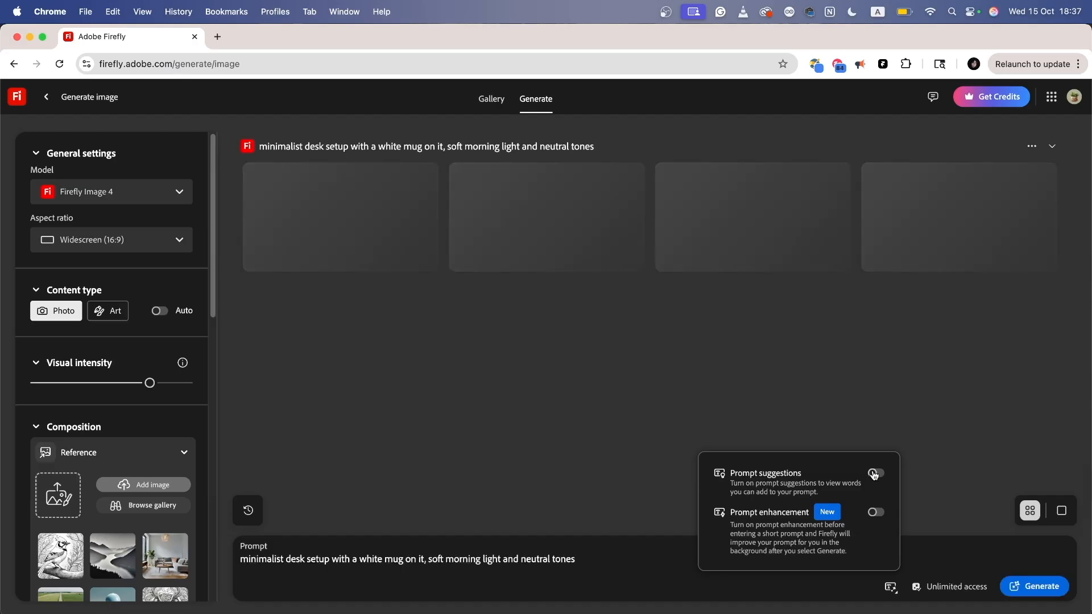
{"action": "left_click", "coordinate": [618, 559]}
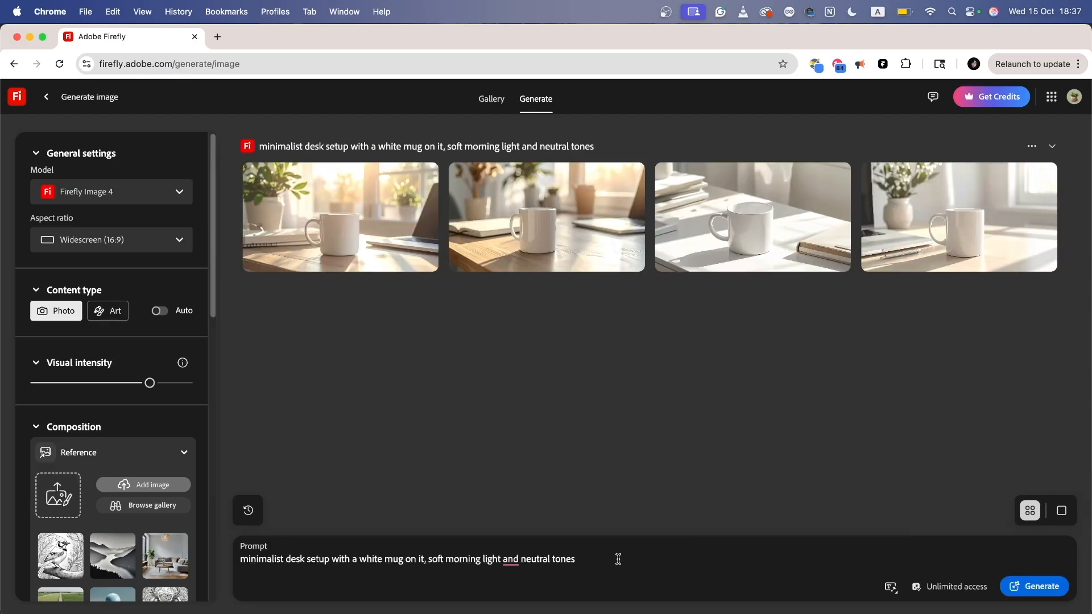
{"action": "left_click", "coordinate": [328, 222]}
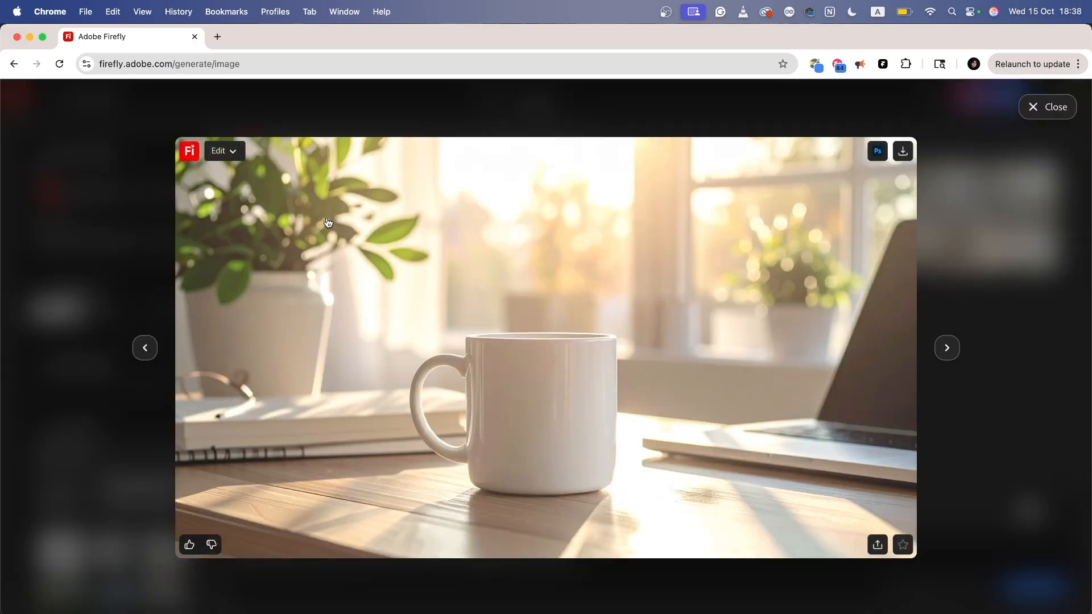
{"action": "key", "text": "Right"}
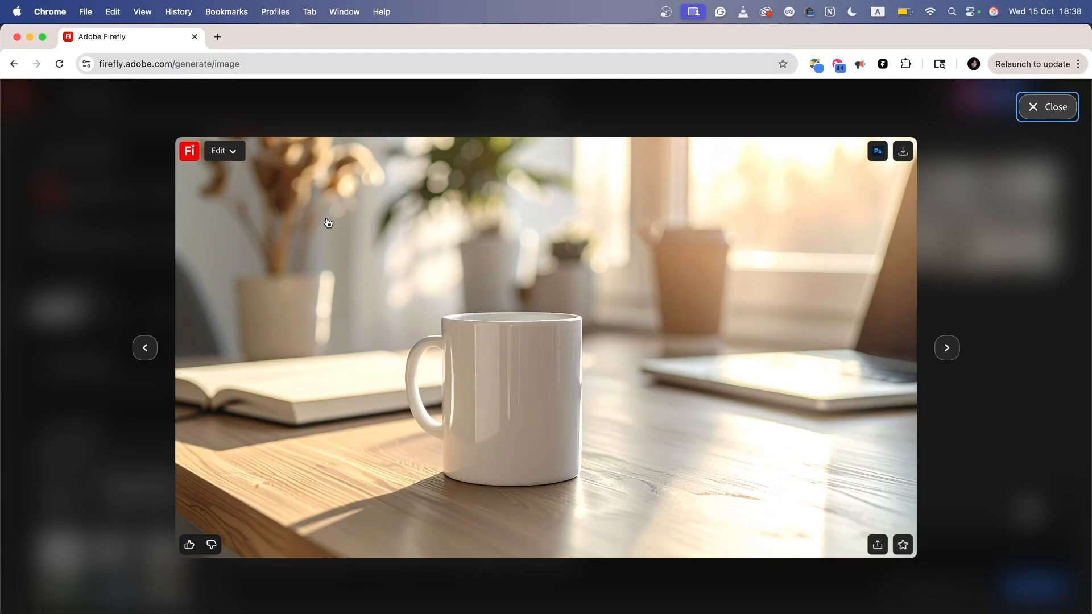
{"action": "key", "text": "Right"}
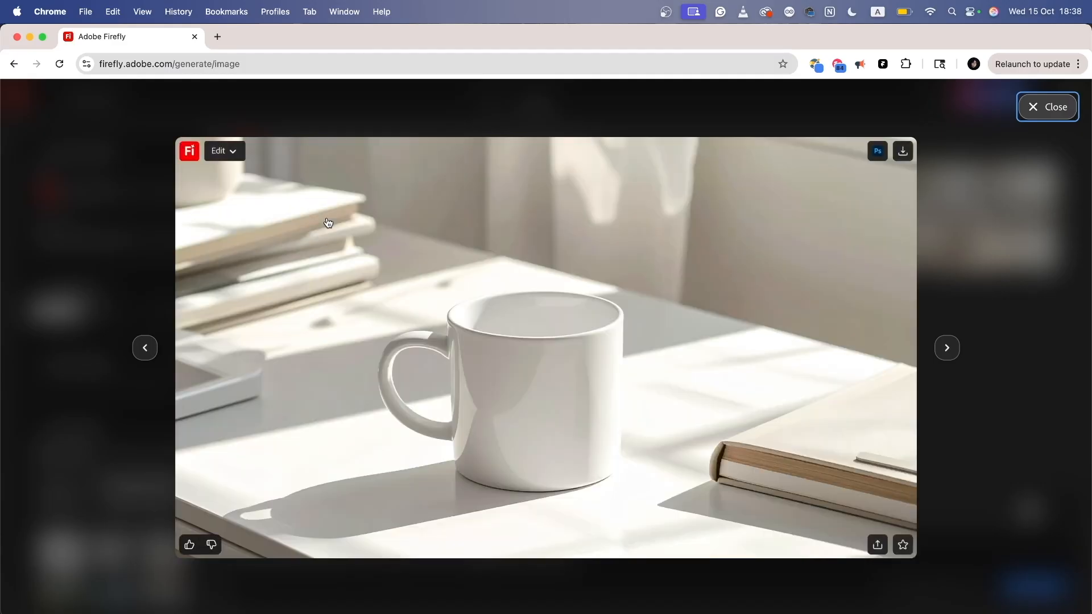
{"action": "key", "text": "Right"}
{"action": "left_click", "coordinate": [109, 234]}
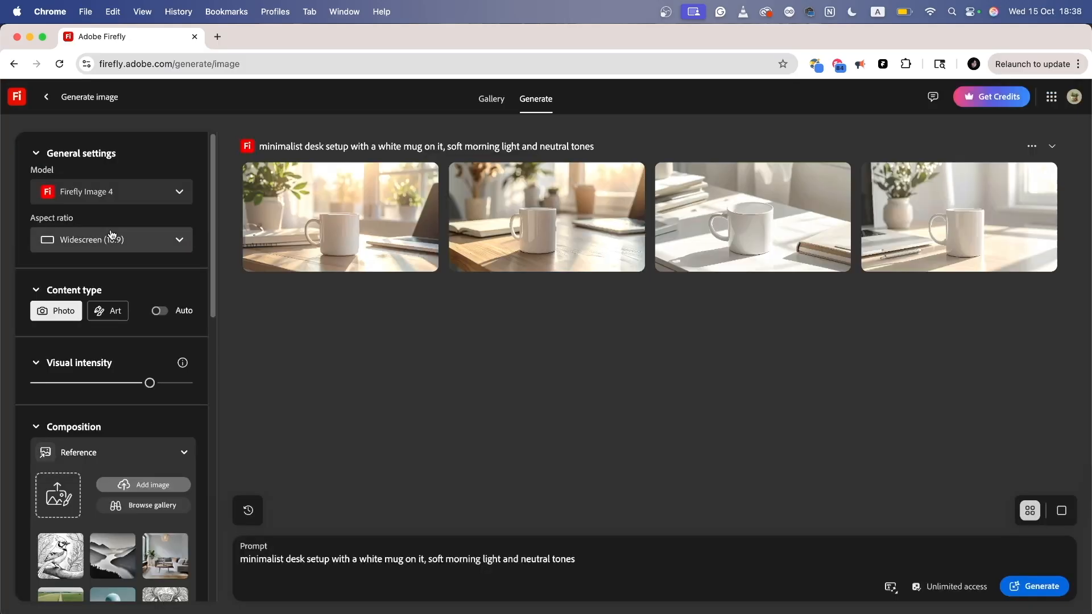
Step: Replace "white" with "black" in the mug prompt and generate a new set of images
{"action": "double_click", "coordinate": [378, 558]}
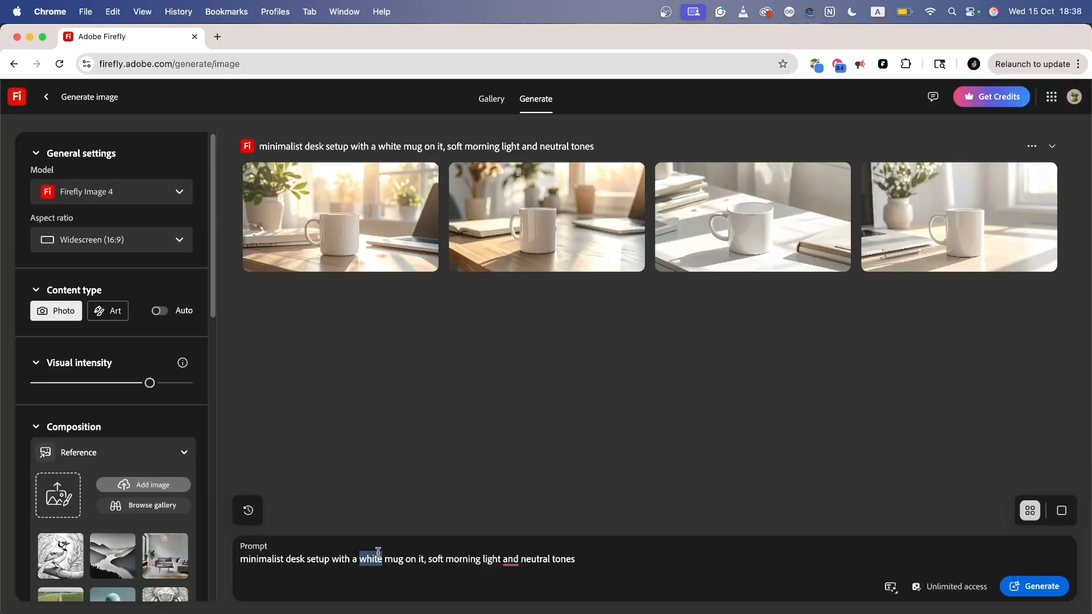
{"action": "type", "text": "black"}
{"action": "key", "text": "Return"}
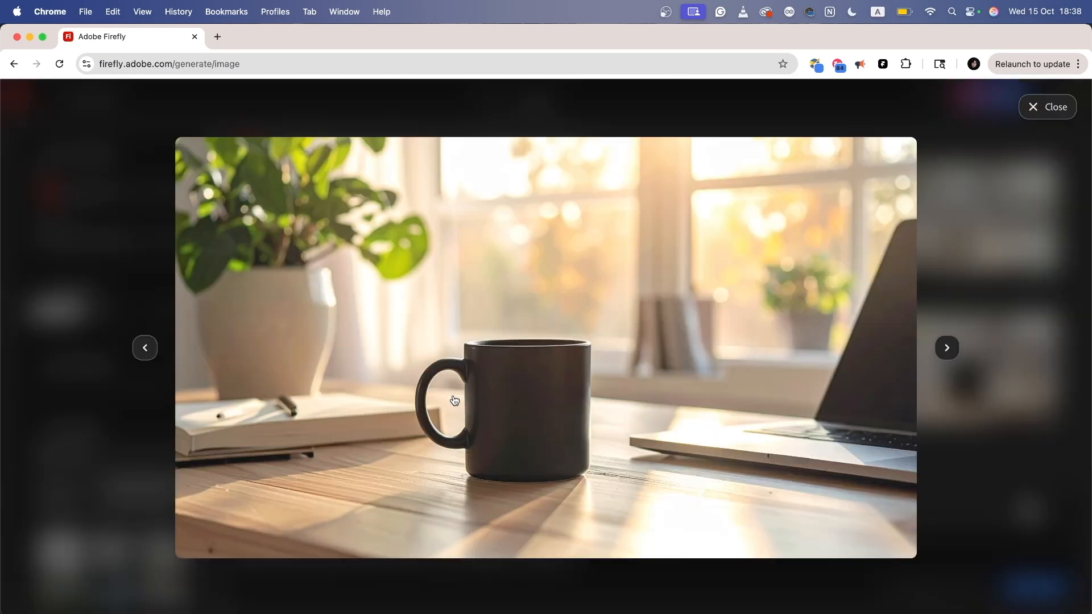
Step: Browse the enlarged black mug images and return to the results
{"action": "key", "text": "Right"}
{"action": "key", "text": "Right"}
{"action": "key", "text": "Right"}
{"action": "key", "text": "Right"}
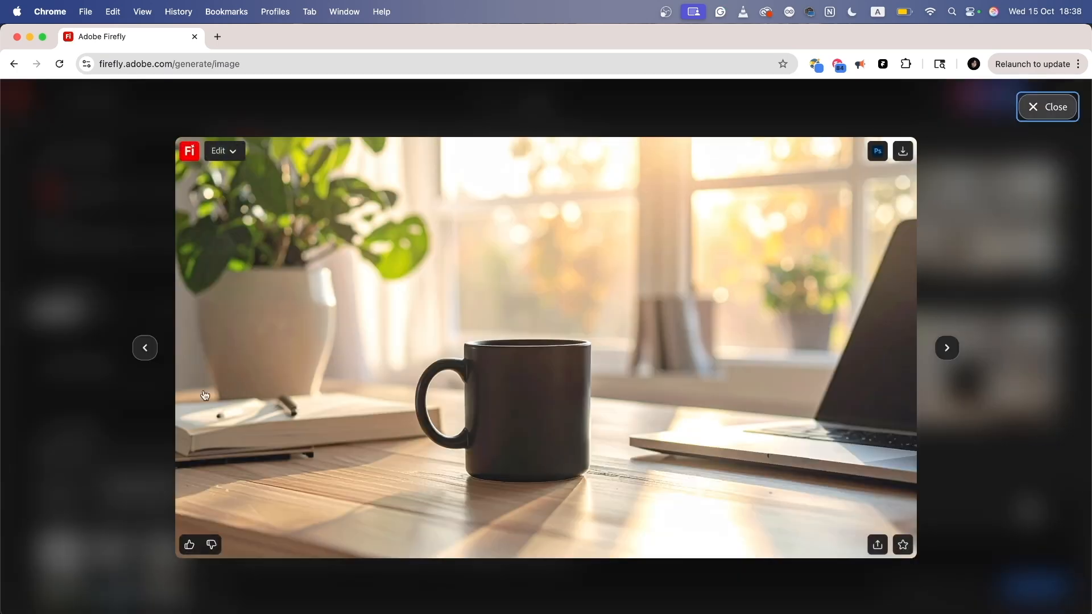
{"action": "key", "text": "Escape"}
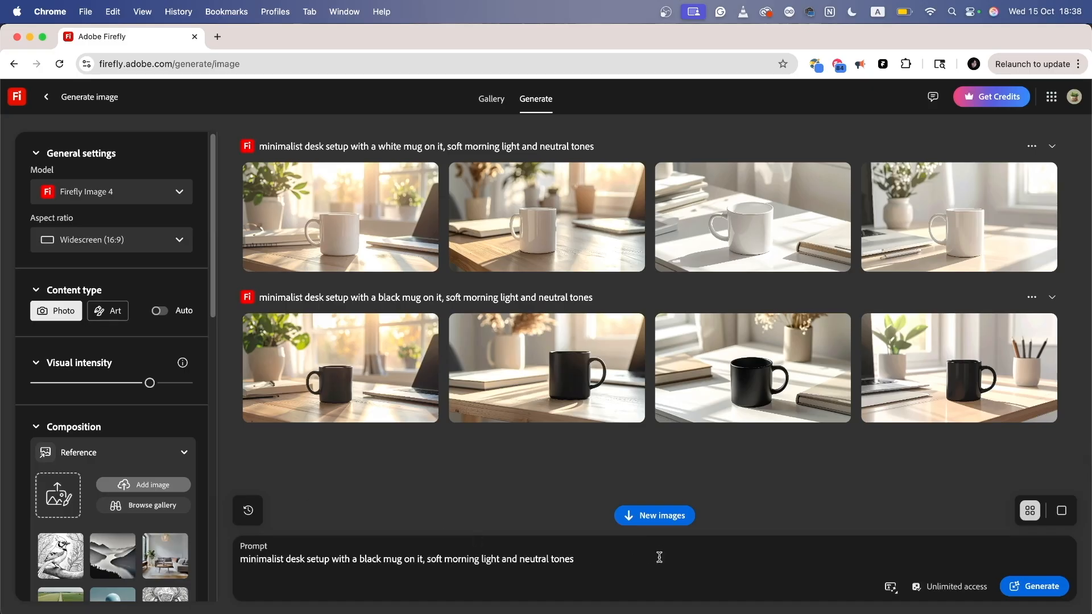
Step: Replace the whole prompt with "folded t-shirt on a clean wooden background" and generate images
{"action": "left_click", "coordinate": [545, 557]}
{"action": "key", "text": "super+a"}
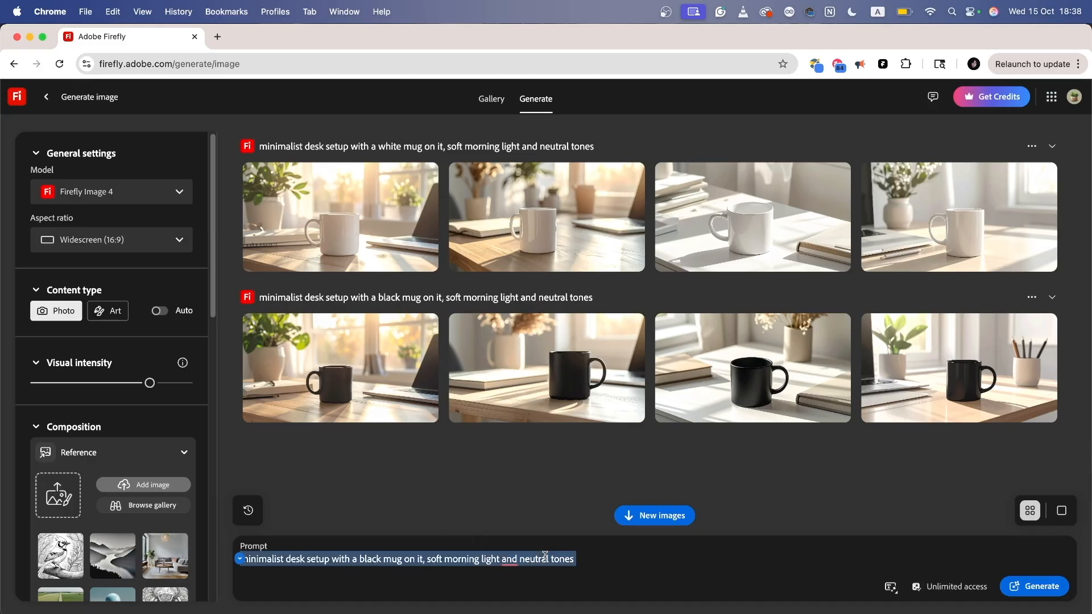
{"action": "type", "text": "folded"}
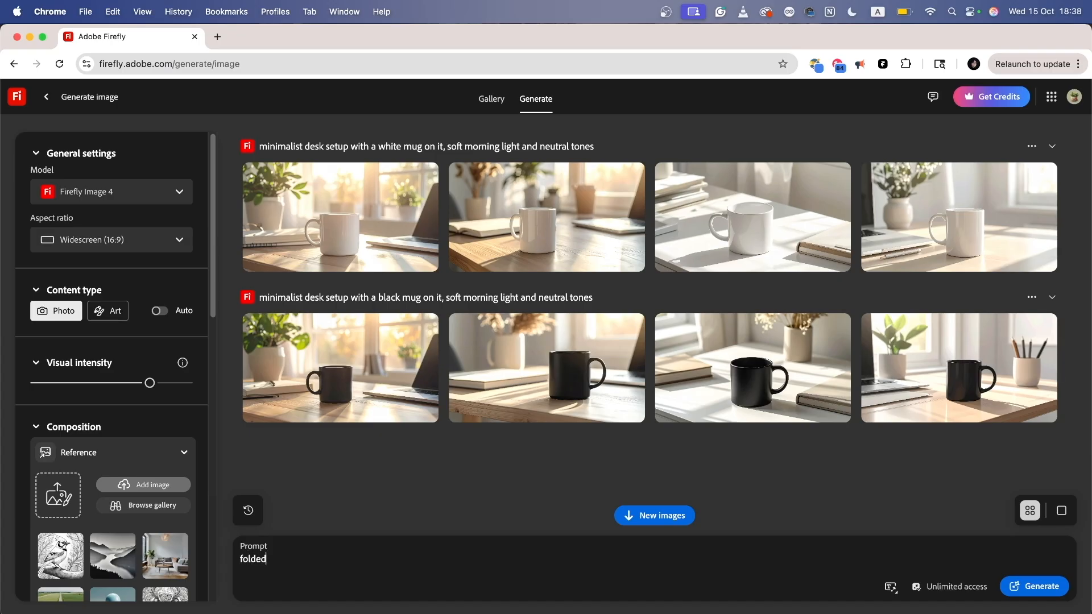
{"action": "type", "text": " t-shirt on a clean wooden background"}
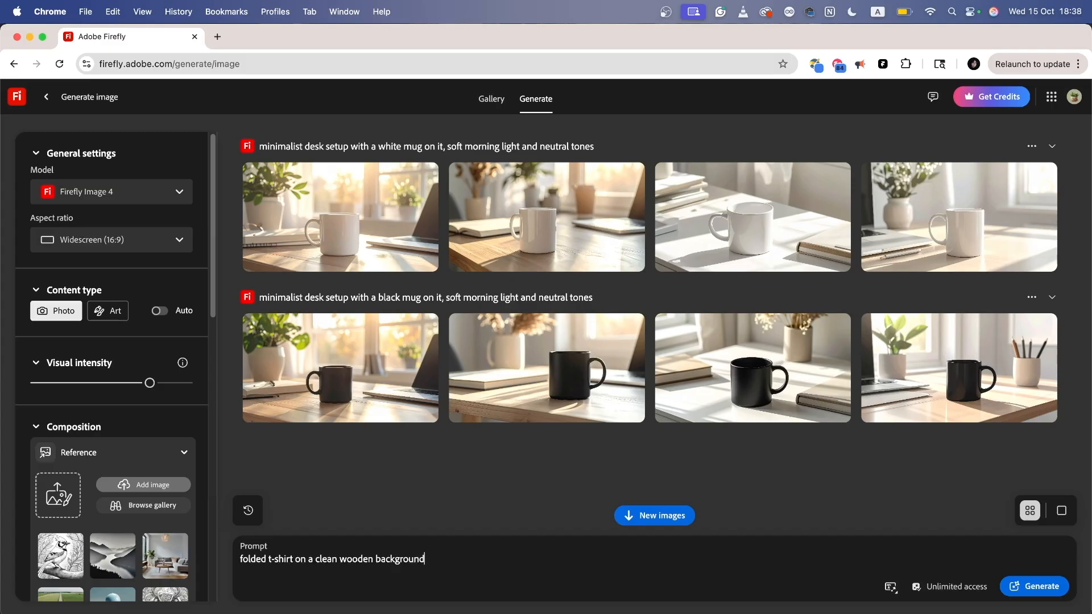
{"action": "key", "text": "Return"}
Step: Add "blue" before "t-shirt" in the prompt and generate another set of images
{"action": "left_click", "coordinate": [267, 559]}
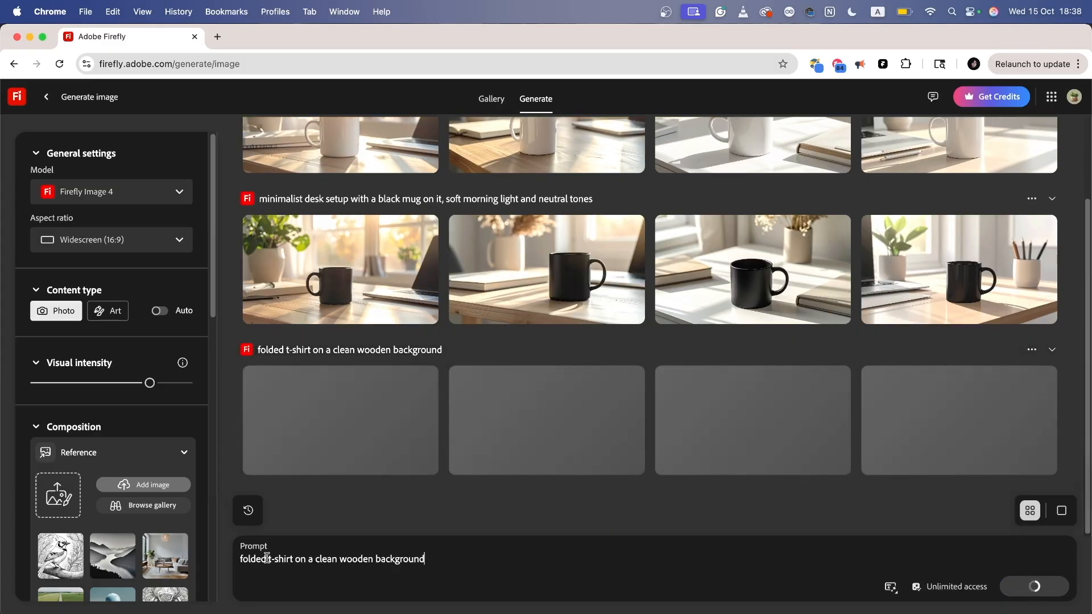
{"action": "type", "text": "blu"}
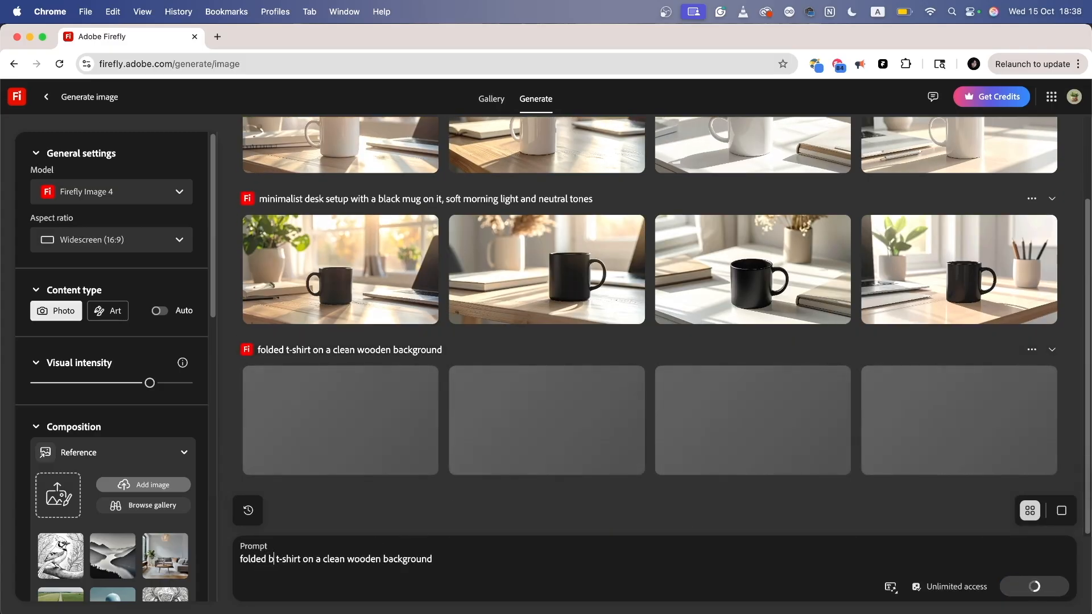
{"action": "type", "text": "e"}
{"action": "key", "text": "Return"}
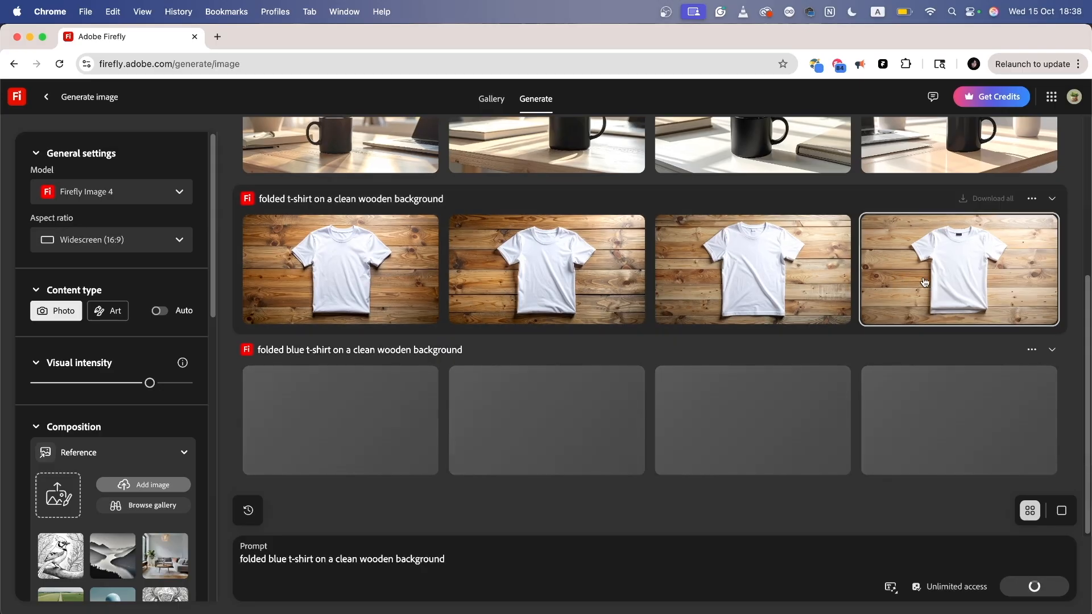
Step: View a white t-shirt image enlarged, and regenerate with "folded" removed from the blue t-shirt prompt
{"action": "left_click", "coordinate": [937, 266]}
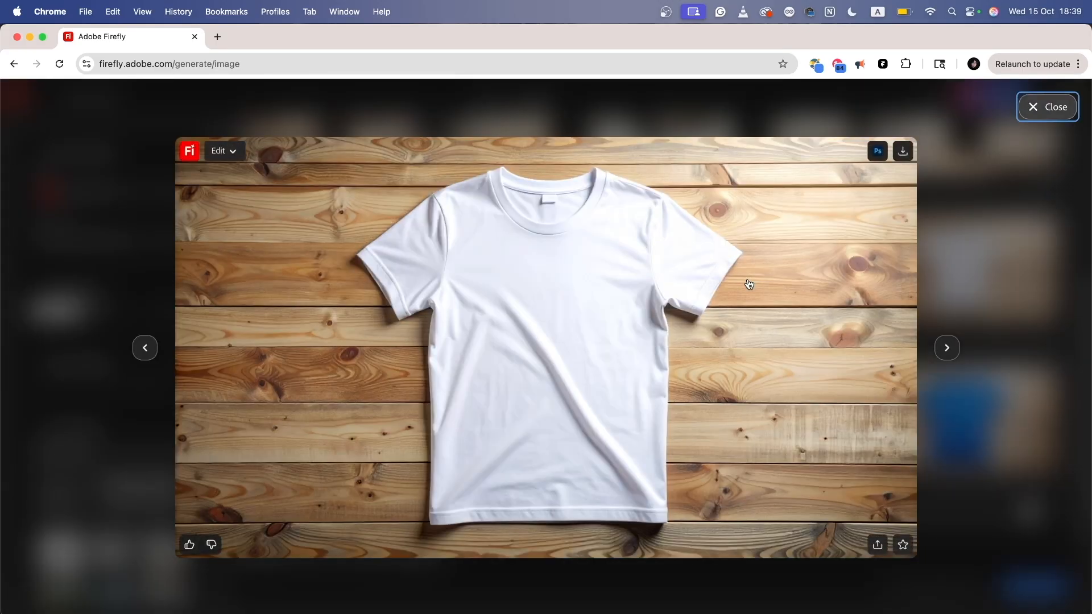
{"action": "left_click", "coordinate": [992, 230]}
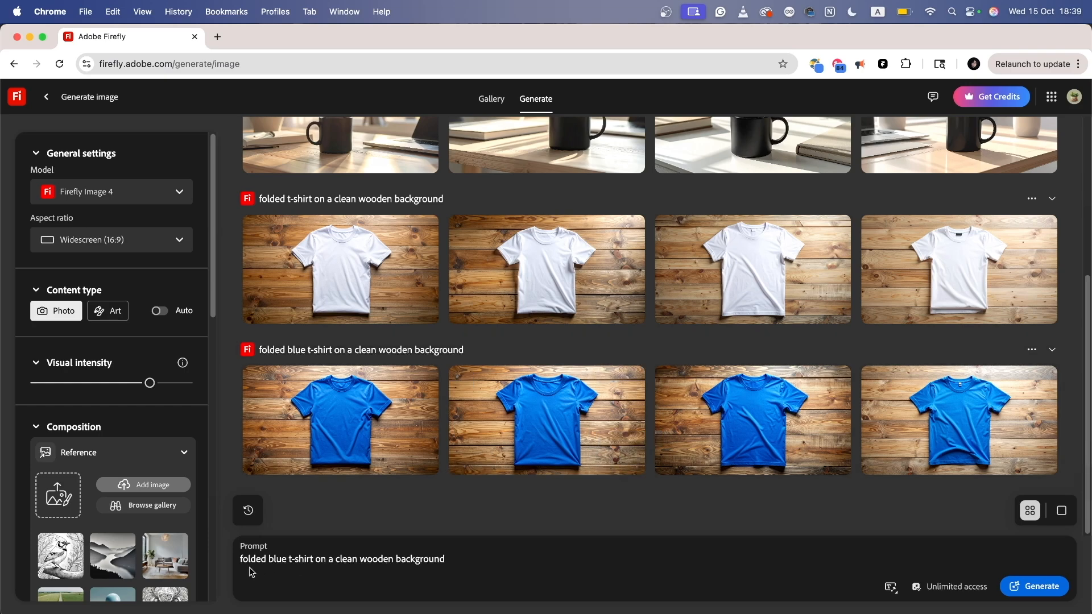
{"action": "double_click", "coordinate": [249, 560]}
{"action": "key", "text": "BackSpace"}
{"action": "key", "text": "Return"}
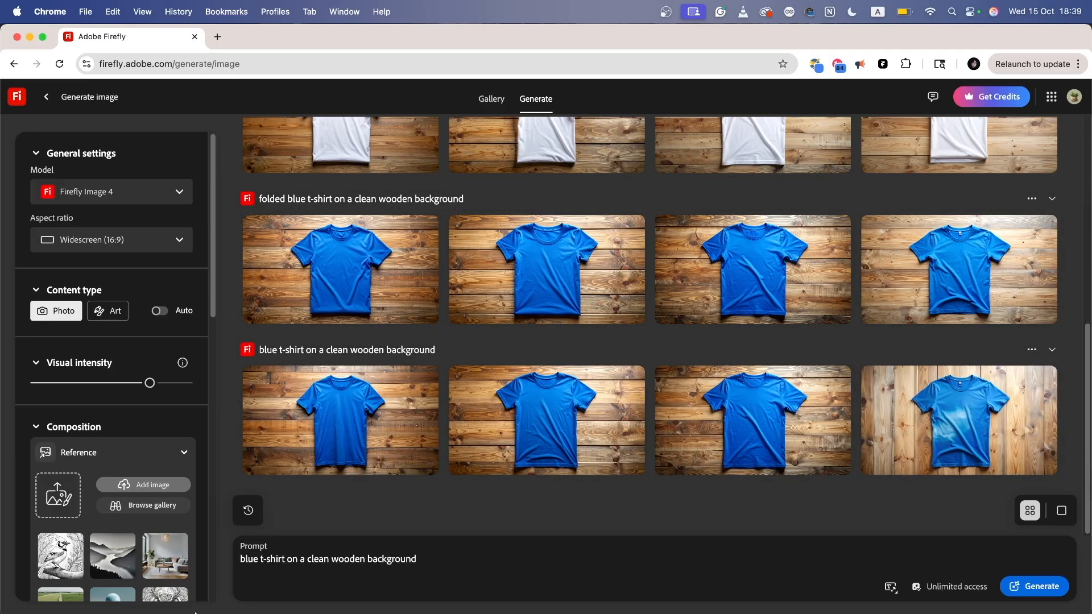
Step: Examine the newly generated blue t-shirt images enlarged and return to the results
{"action": "left_click", "coordinate": [310, 451]}
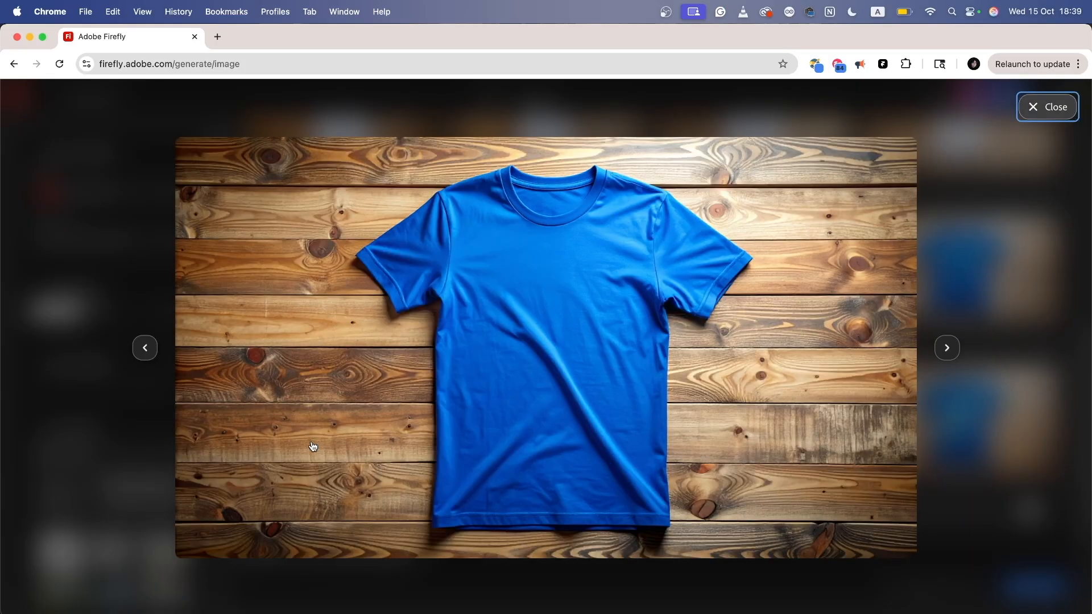
{"action": "key", "text": "Right"}
{"action": "left_click", "coordinate": [1045, 112]}
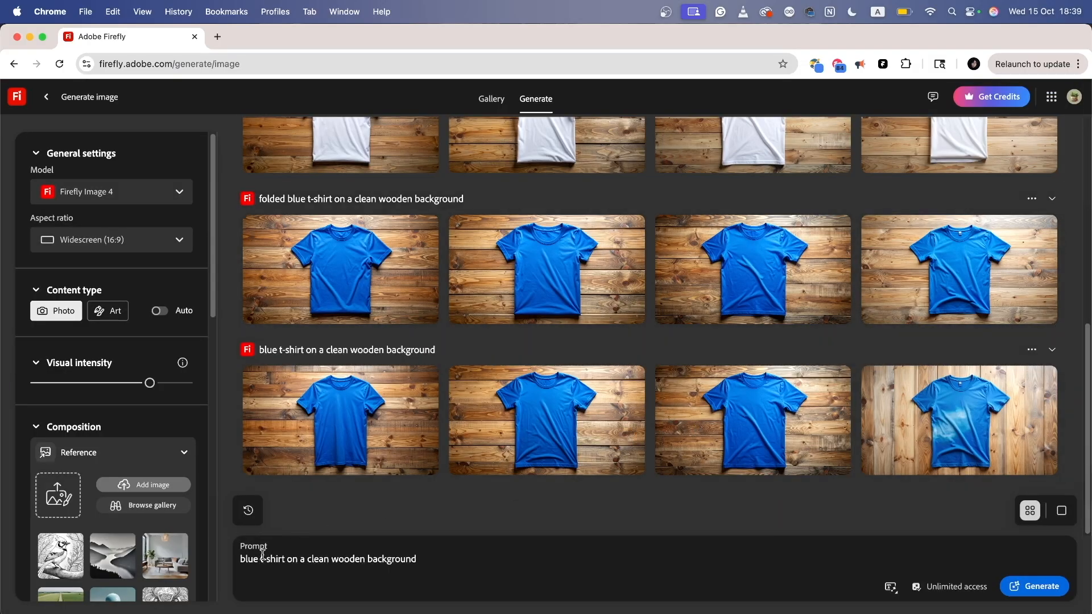
Step: Change the prompt to "crop body of a man wearing a blue t-shirt in front of a clean wooden background" and generate images
{"action": "left_click", "coordinate": [240, 559]}
{"action": "type", "text": "crop "}
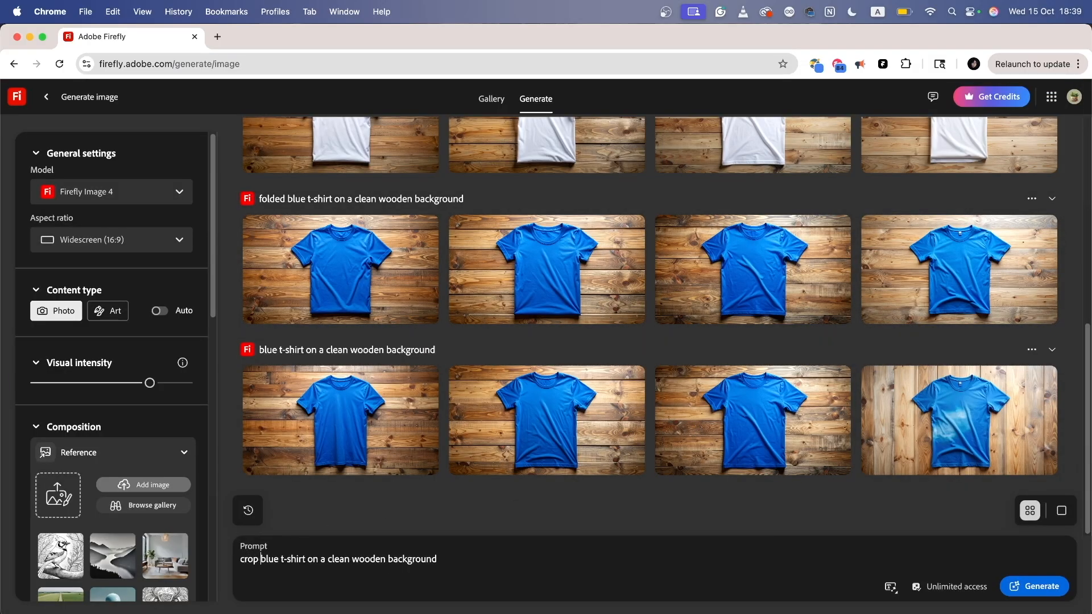
{"action": "type", "text": "body of a "}
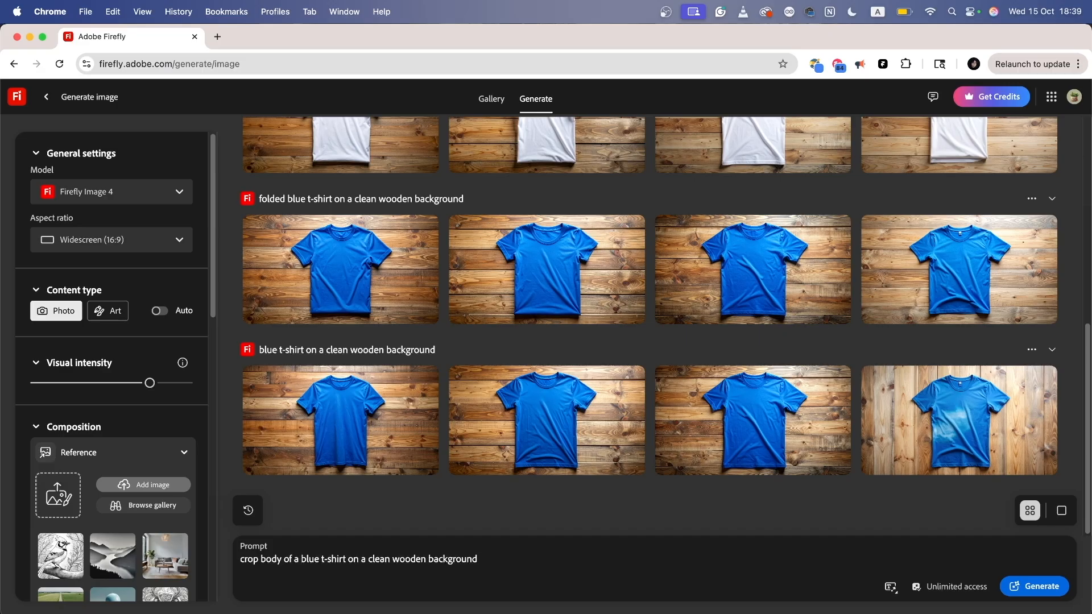
{"action": "type", "text": "man wearing a"}
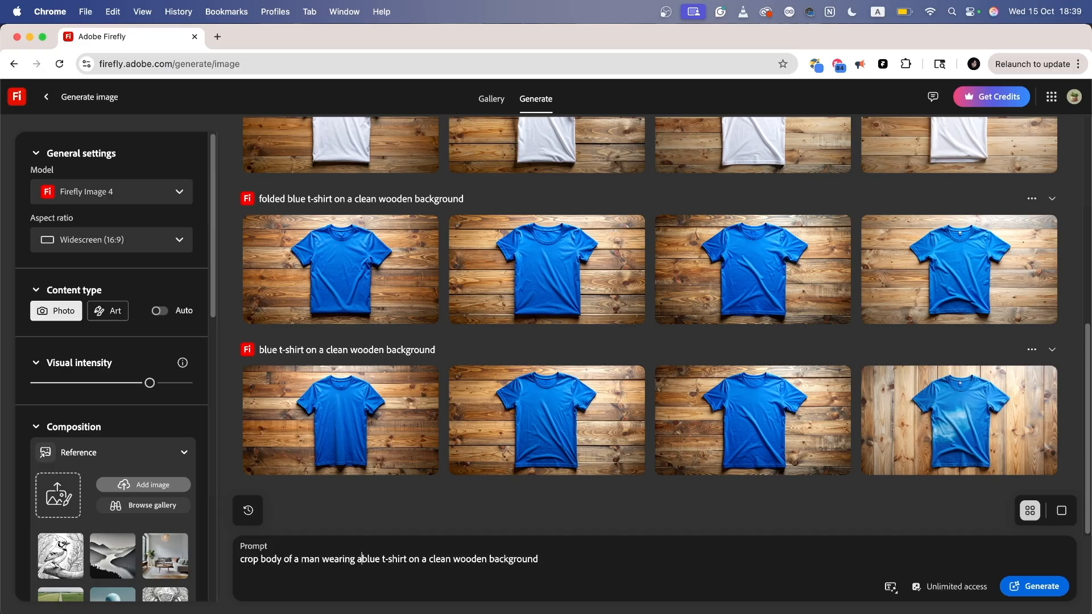
{"action": "double_click", "coordinate": [416, 559]}
{"action": "type", "text": "in front"}
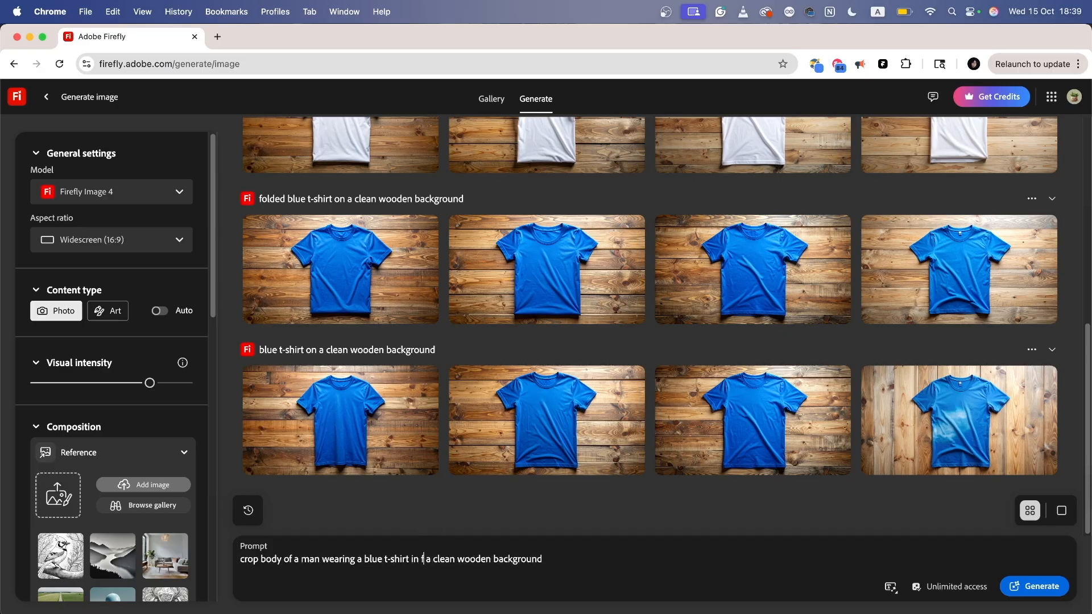
{"action": "type", "text": " of"}
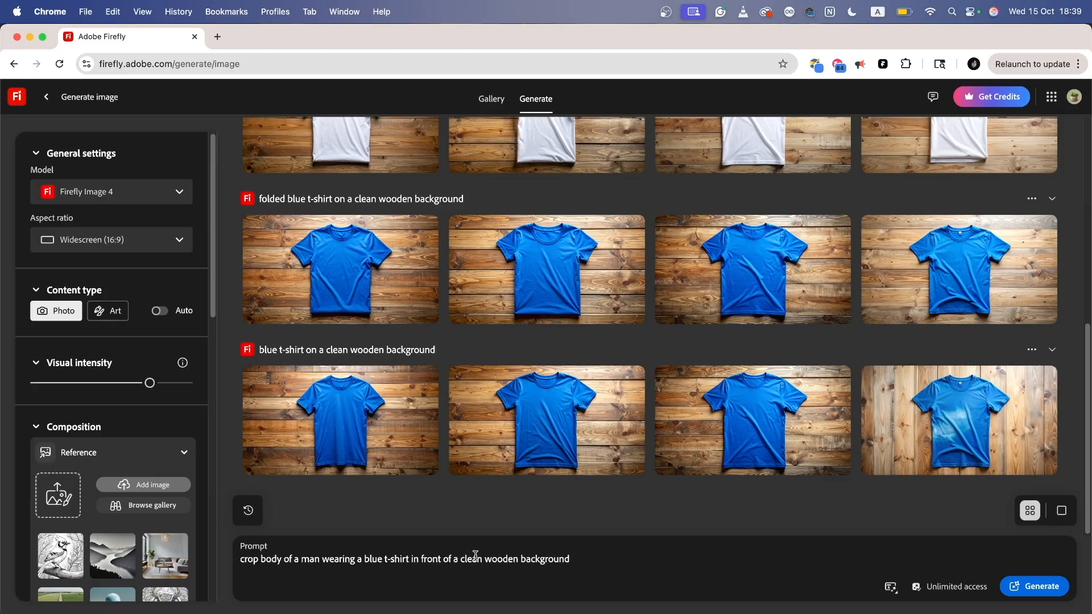
{"action": "key", "text": "Return"}
Step: Remove "crop body of" from the start of the prompt and generate another set of images
{"action": "left_click_drag", "start_coordinate": [285, 559], "coordinate": [238, 559]}
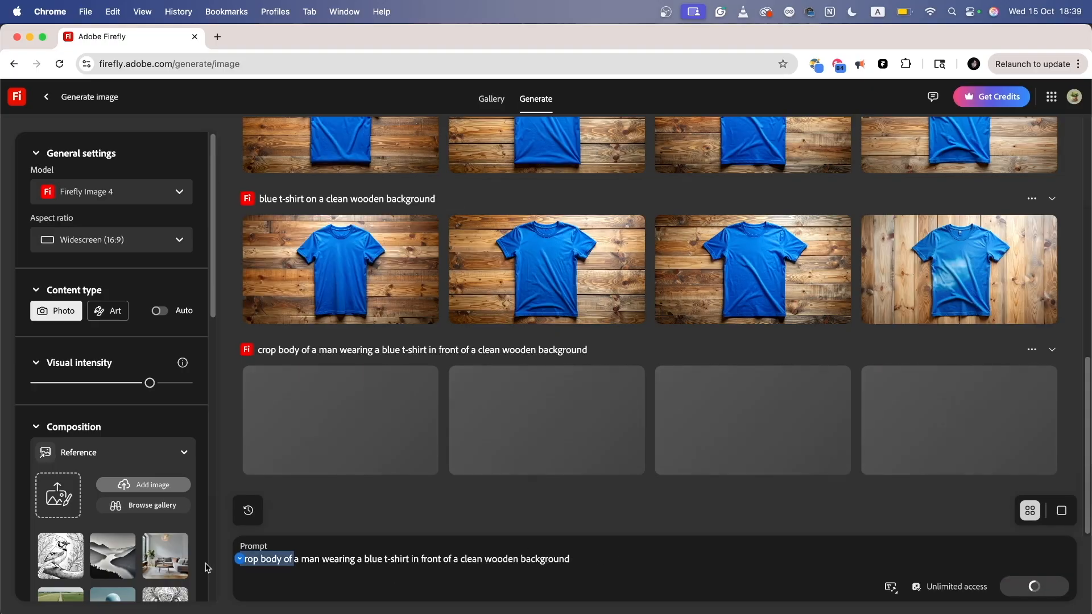
{"action": "key", "text": "BackSpace"}
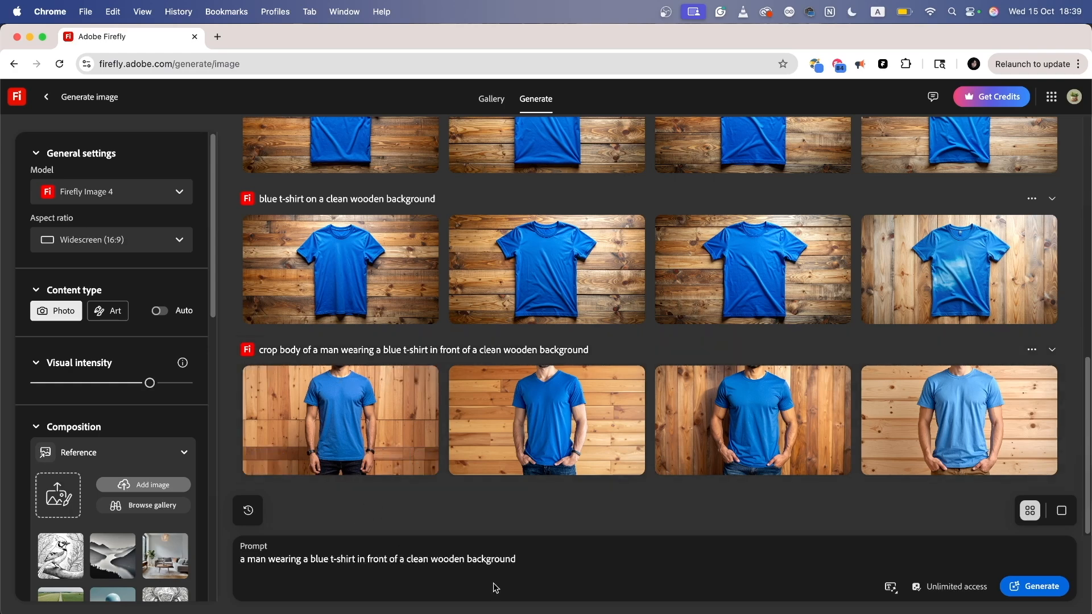
{"action": "left_click", "coordinate": [1035, 590]}
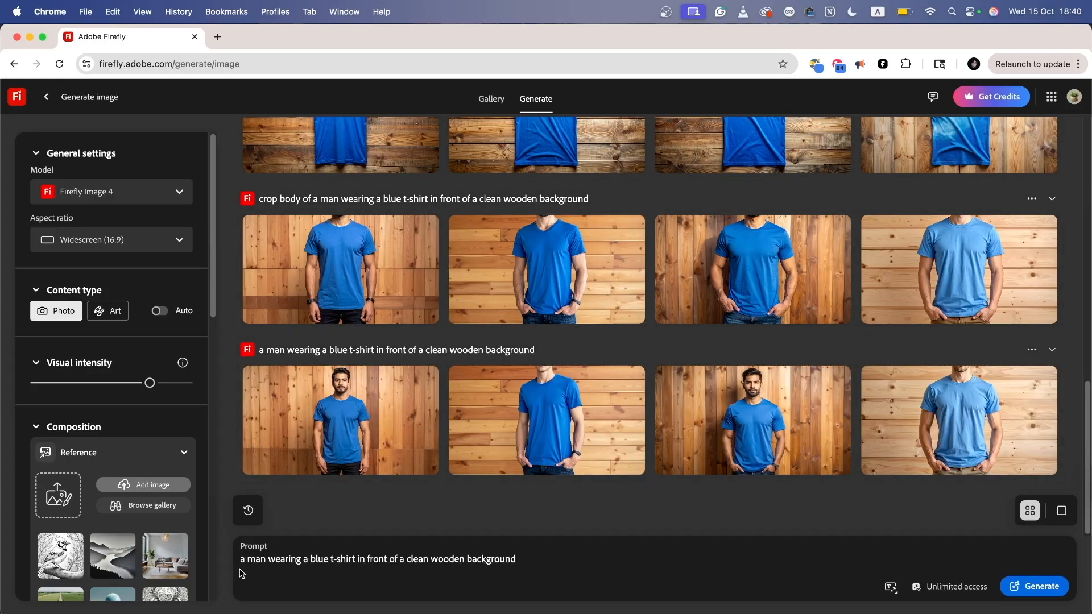
Step: View the newly generated images of the man in the blue t-shirt enlarged, and return to the results
{"action": "left_click", "coordinate": [336, 415]}
{"action": "key", "text": "Right"}
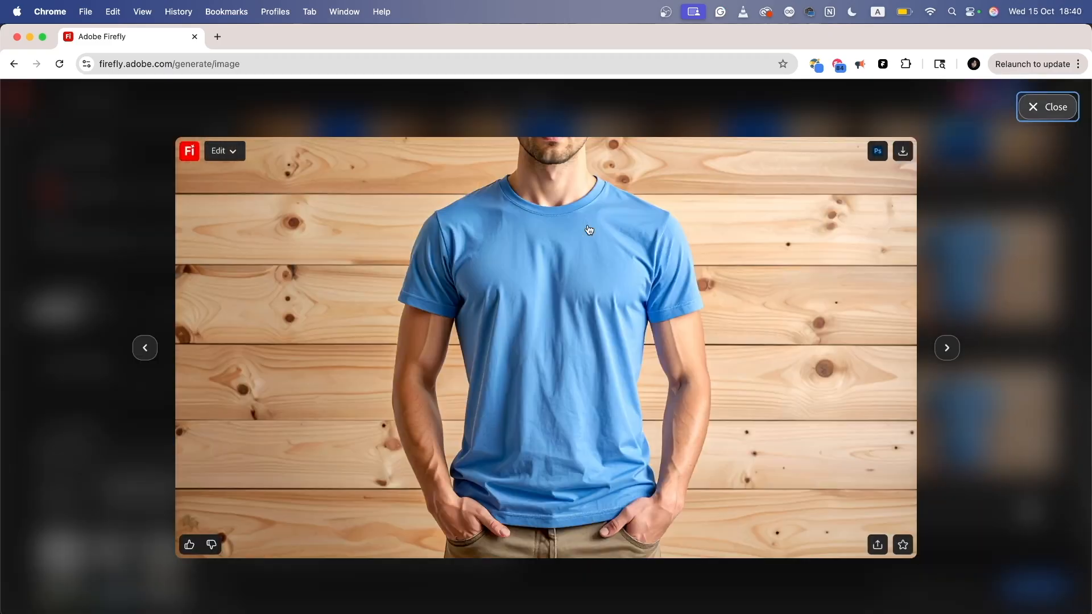
{"action": "key", "text": "Escape"}
Step: Apply the dark portrait of a seated man as the style reference
{"action": "scroll", "coordinate": [914, 357], "scroll_direction": "down", "scroll_amount": 3}
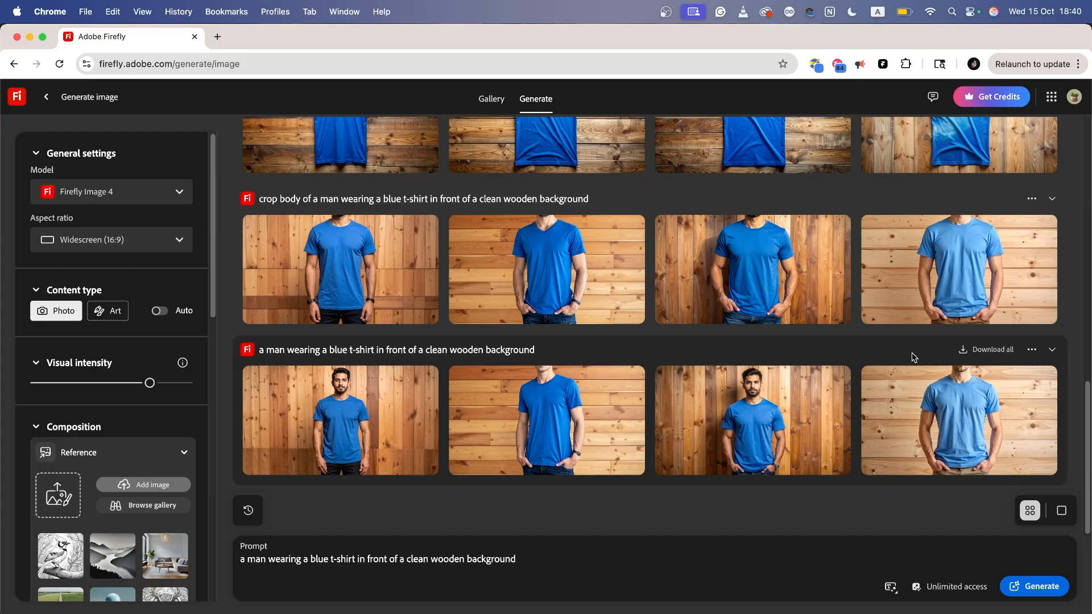
{"action": "scroll", "coordinate": [132, 428], "scroll_direction": "down", "scroll_amount": 3}
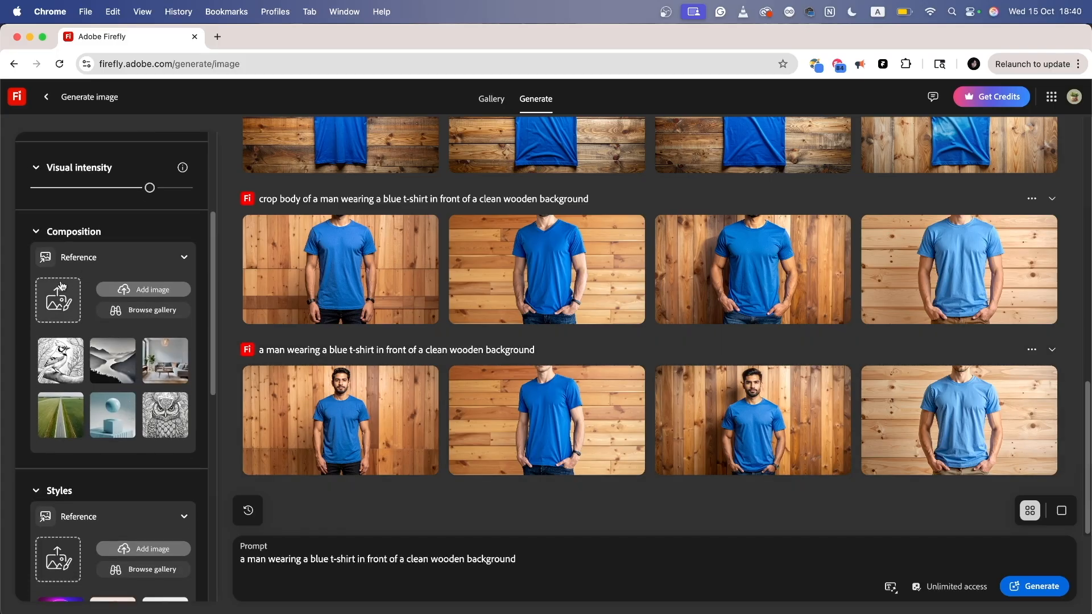
{"action": "scroll", "coordinate": [87, 411], "scroll_direction": "down", "scroll_amount": 5}
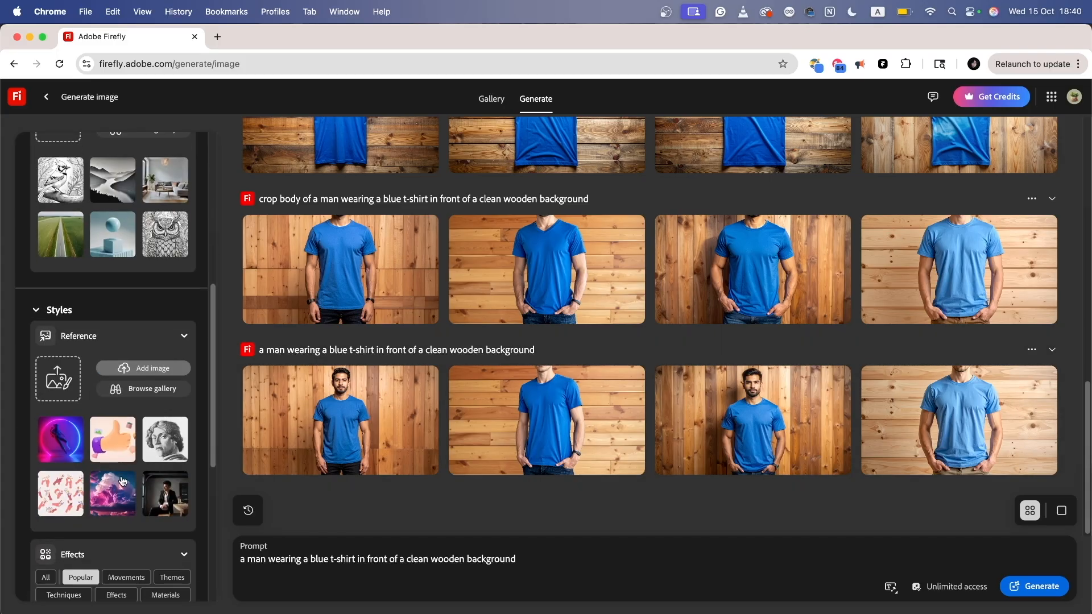
{"action": "left_click", "coordinate": [162, 388]}
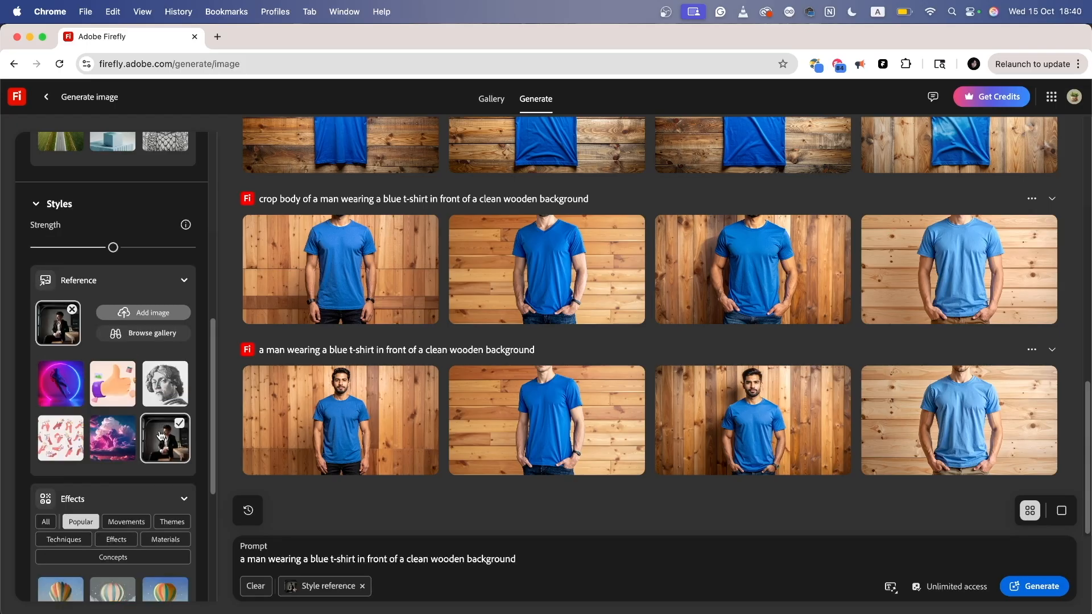
Step: Set color and tone to Cool tone and lighting to Dramatic light, and generate images with these effects
{"action": "scroll", "coordinate": [108, 501], "scroll_direction": "down", "scroll_amount": 3}
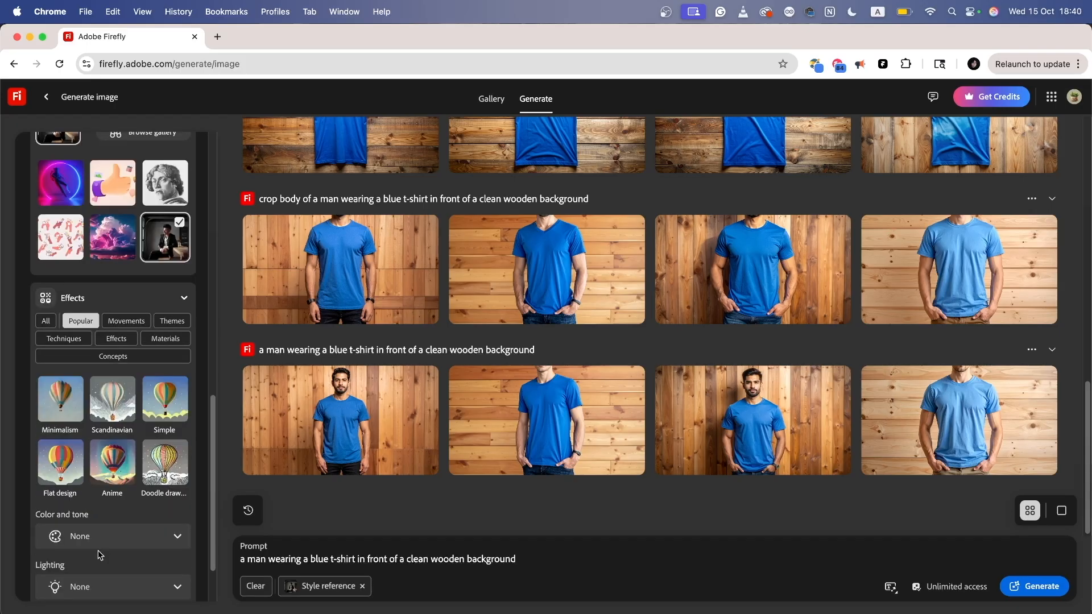
{"action": "scroll", "coordinate": [140, 430], "scroll_direction": "down", "scroll_amount": 1}
{"action": "left_click", "coordinate": [98, 472]}
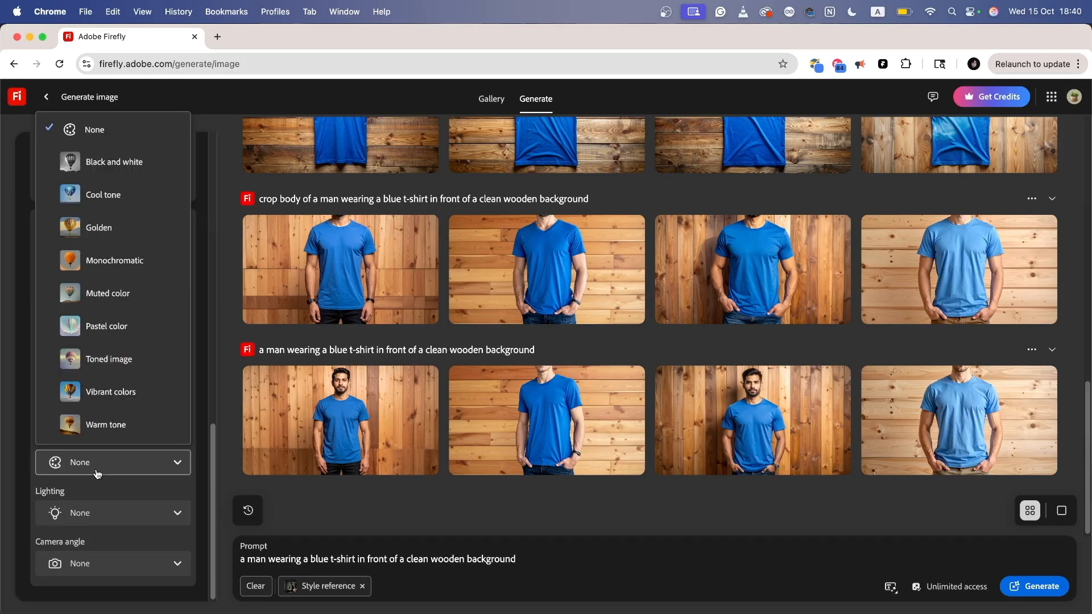
{"action": "left_click", "coordinate": [134, 195]}
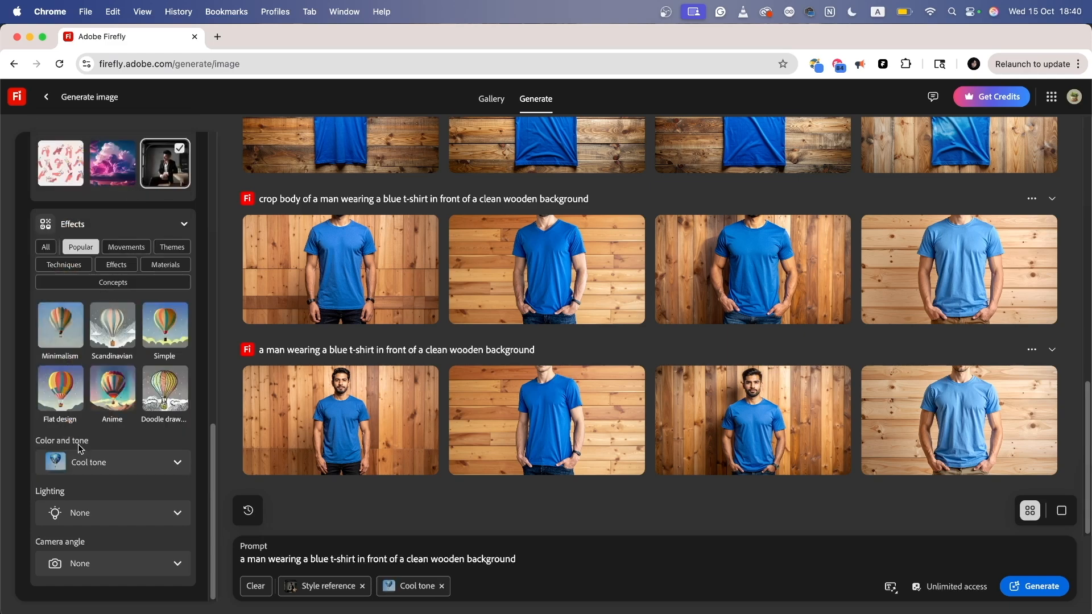
{"action": "left_click", "coordinate": [142, 513]}
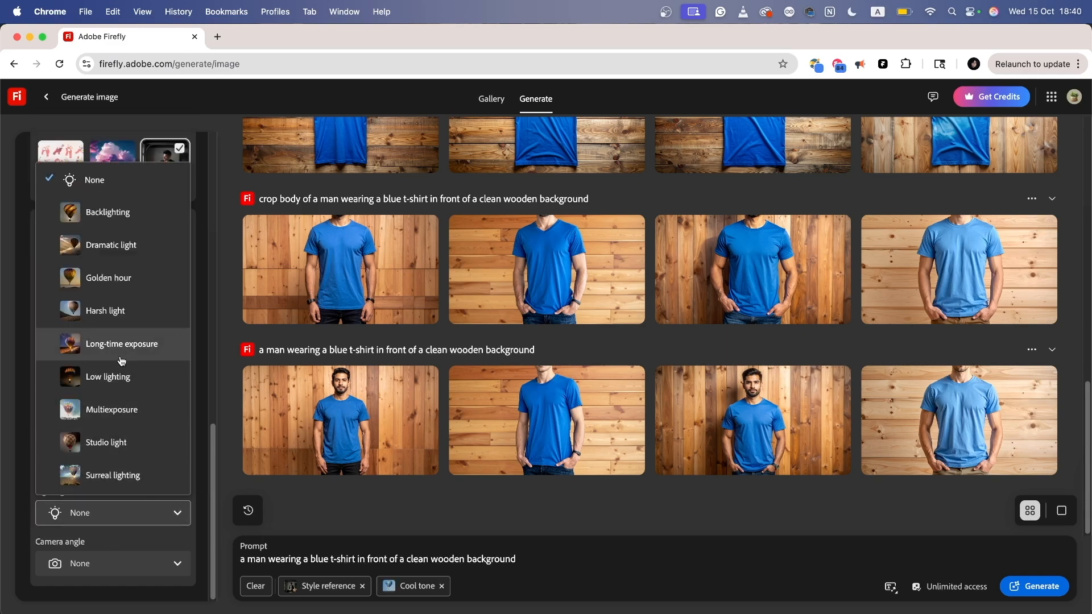
{"action": "left_click", "coordinate": [113, 245]}
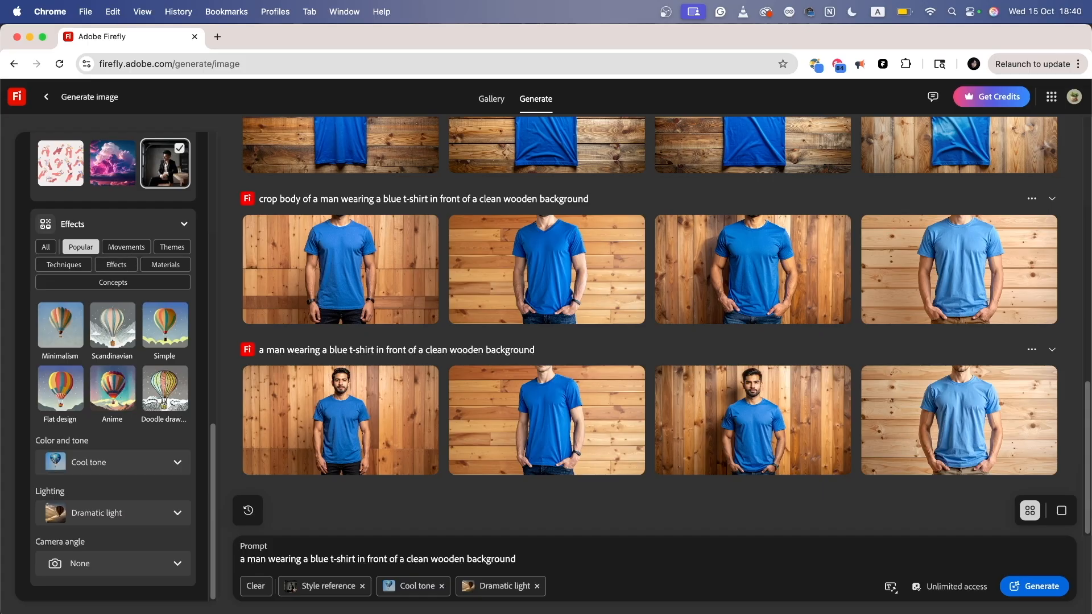
{"action": "left_click", "coordinate": [1031, 587]}
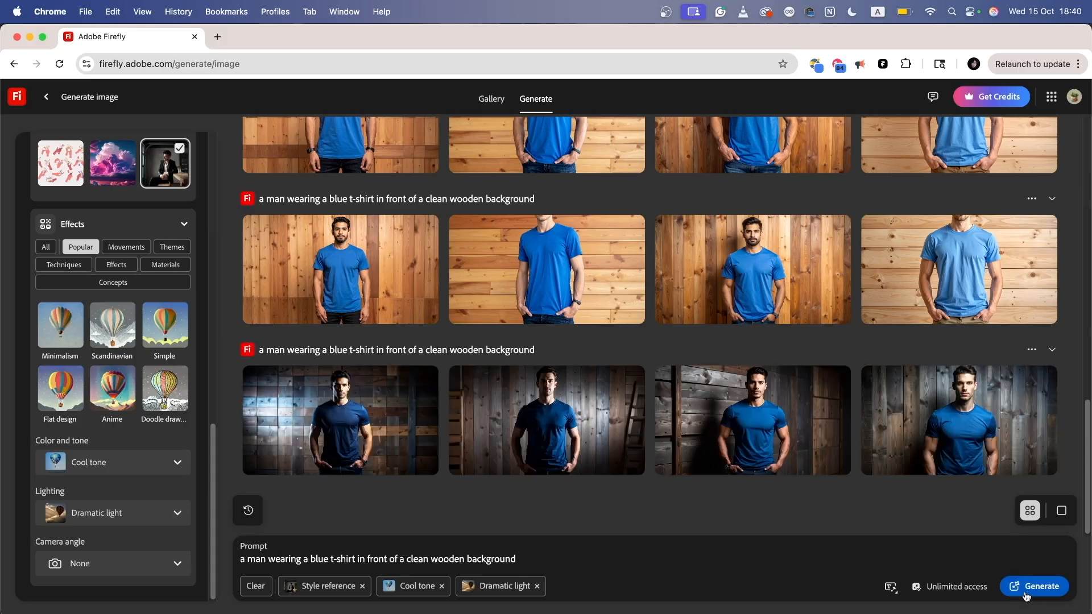
Step: Examine the four dramatically lit t-shirt images enlarged one after another and close the preview
{"action": "mouse_move", "coordinate": [328, 261]}
{"action": "left_click", "coordinate": [331, 439]}
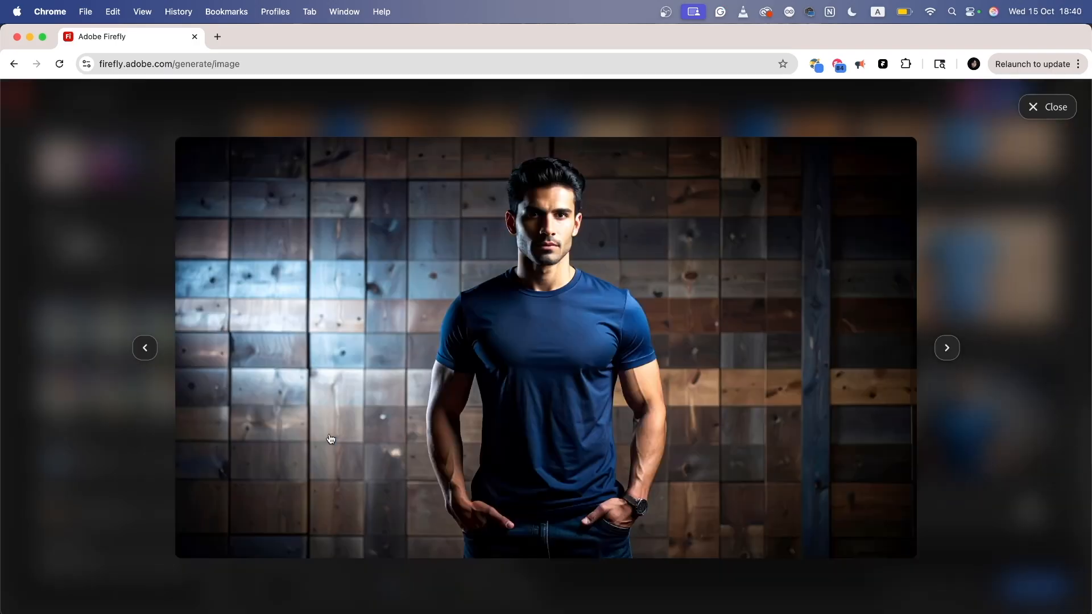
{"action": "key", "text": "Right"}
{"action": "key", "text": "Right"}
{"action": "key", "text": "Right"}
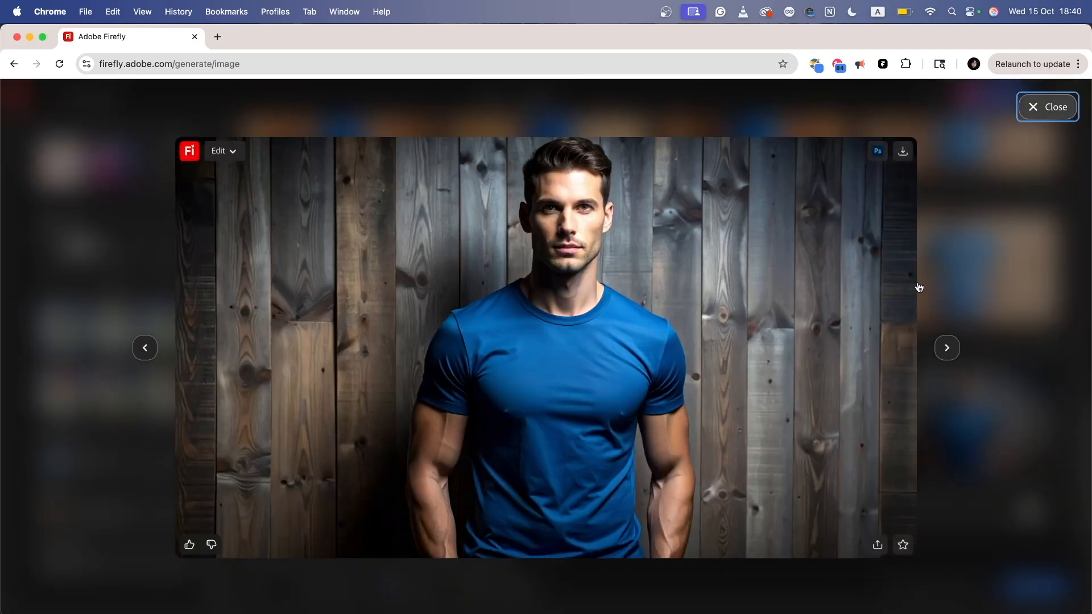
{"action": "left_click", "coordinate": [1026, 245]}
Step: Set the camera angle to Shallow depth of field and generate a new set of images
{"action": "left_click", "coordinate": [108, 565]}
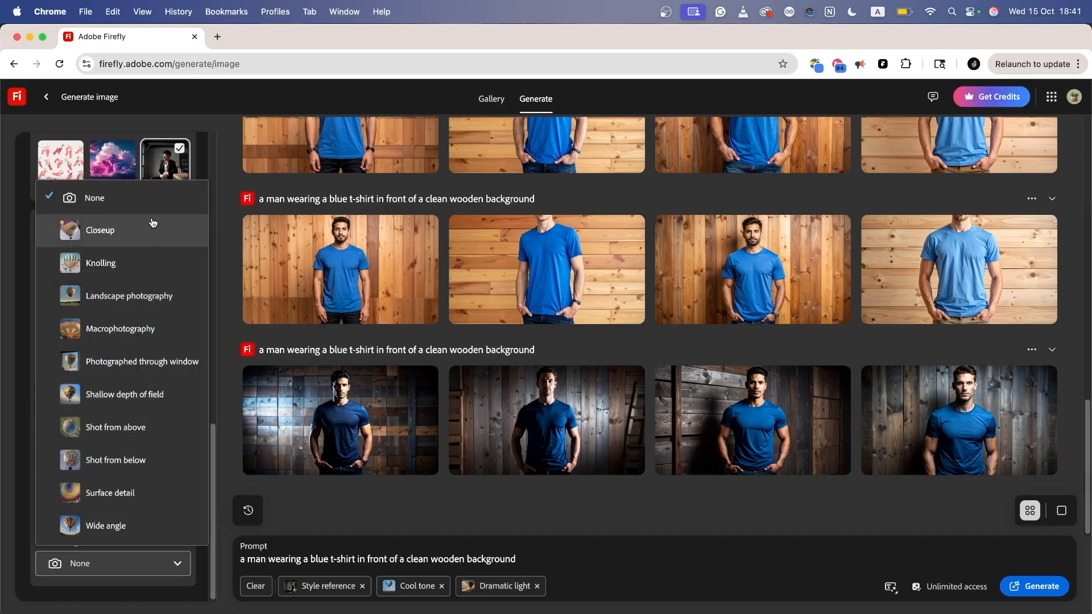
{"action": "left_click", "coordinate": [155, 402]}
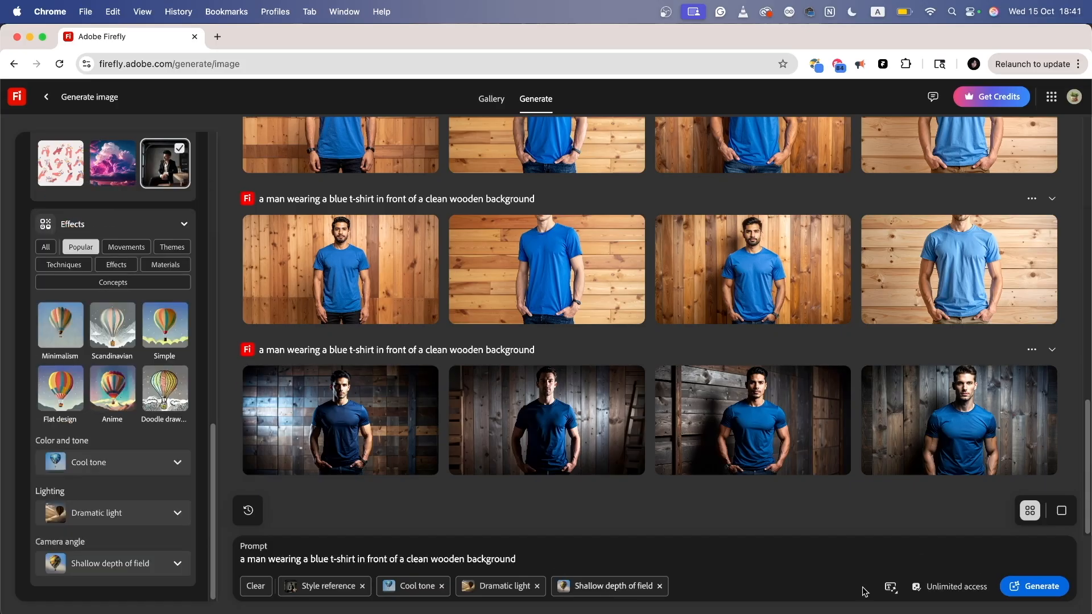
{"action": "left_click", "coordinate": [1034, 586]}
Step: Examine the four shallow depth of field images enlarged one by one and return to the results
{"action": "left_click", "coordinate": [376, 441]}
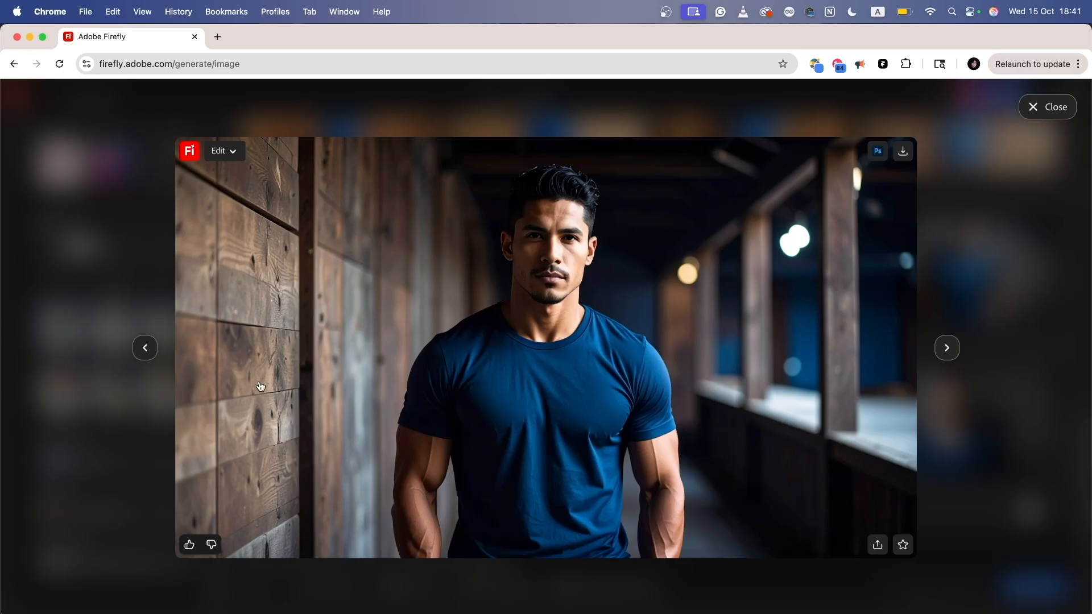
{"action": "key", "text": "Right"}
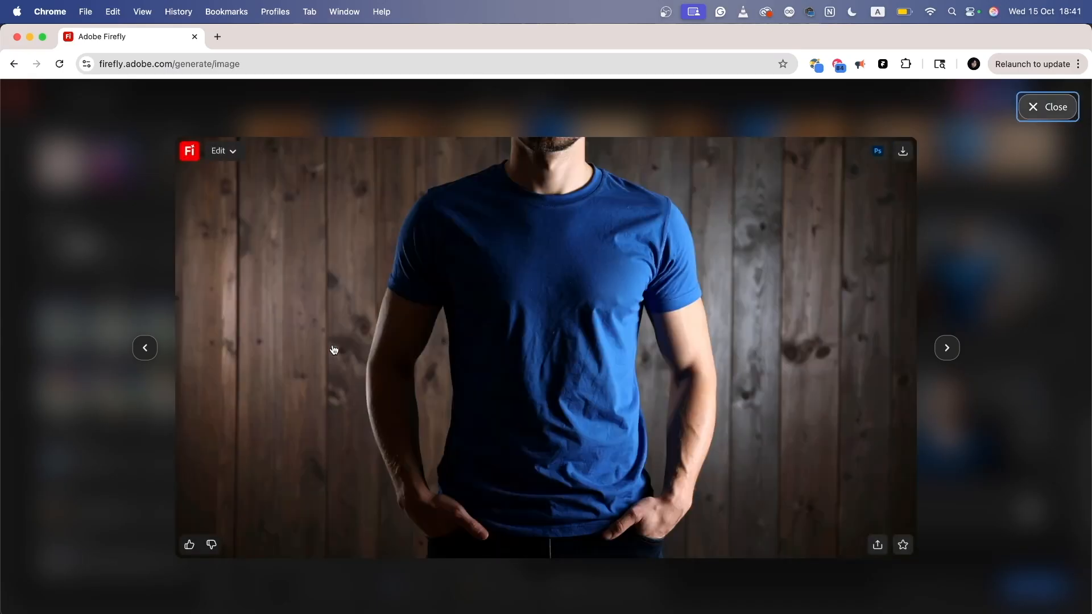
{"action": "key", "text": "Right"}
{"action": "key", "text": "Right"}
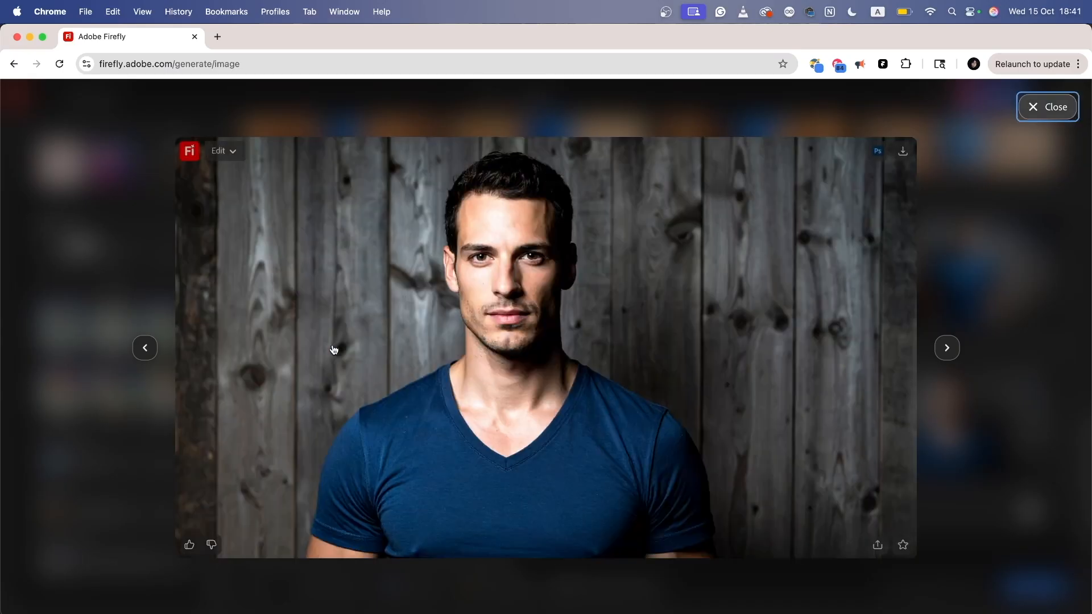
{"action": "key", "text": "Escape"}
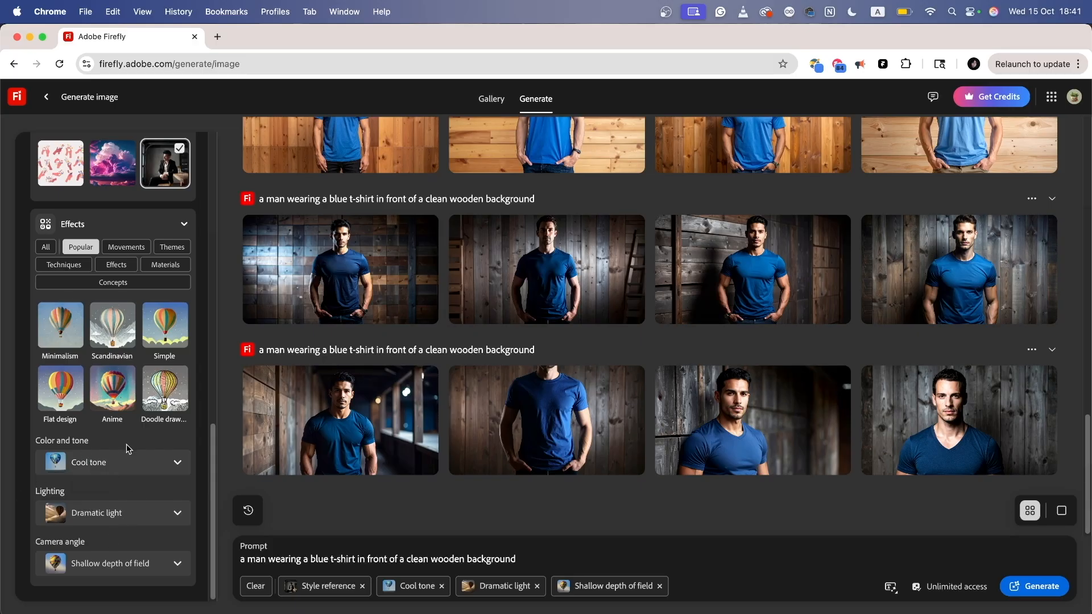
Step: Generate similar variations of the first image in the shallow depth of field set
{"action": "scroll", "coordinate": [126, 445], "scroll_direction": "up", "scroll_amount": 10}
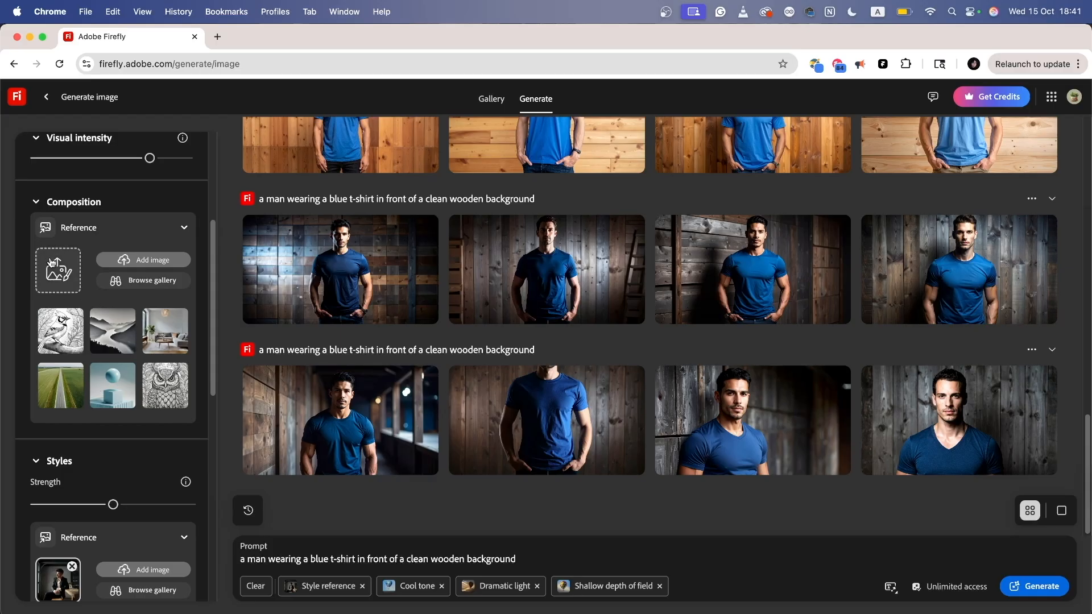
{"action": "mouse_move", "coordinate": [365, 265]}
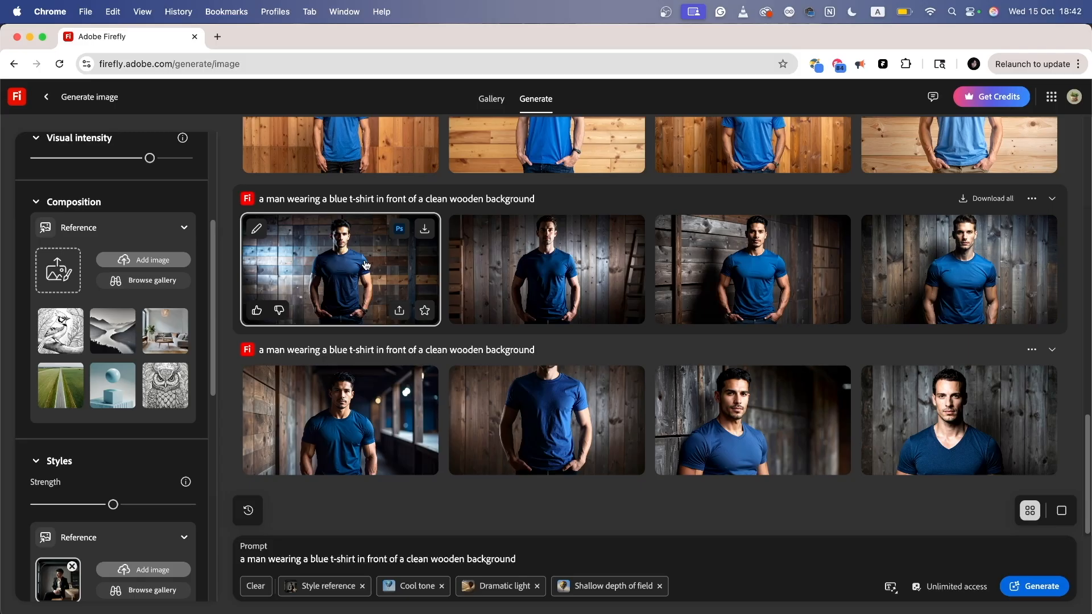
{"action": "left_click", "coordinate": [257, 380]}
{"action": "left_click", "coordinate": [300, 453]}
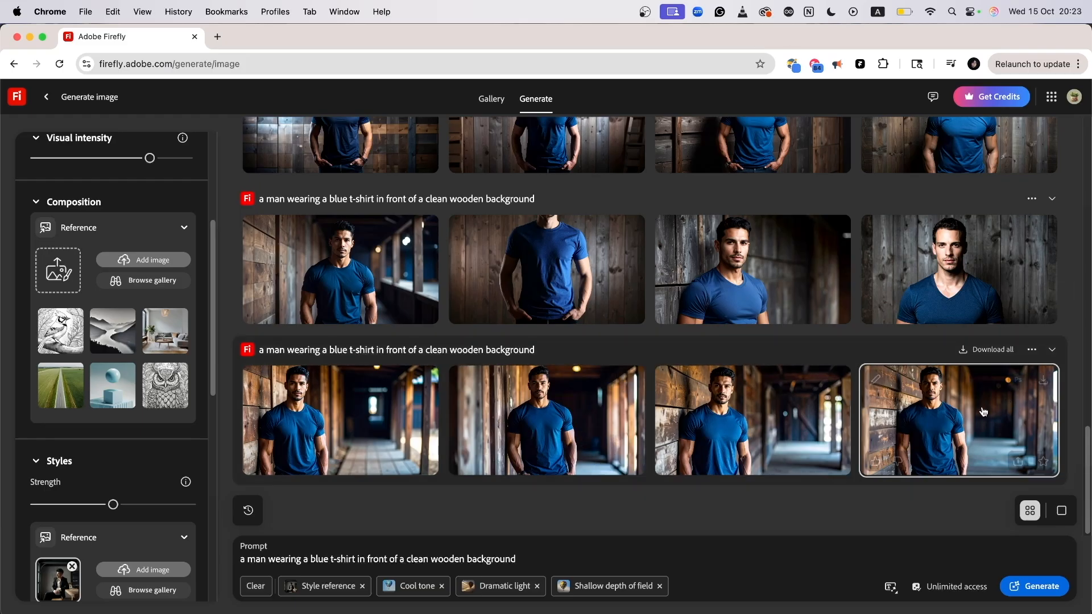
Step: Open the first image of the "crop body of a man wearing a blue t-shirt" set in Generative fill
{"action": "scroll", "coordinate": [700, 376], "scroll_direction": "up", "scroll_amount": 2}
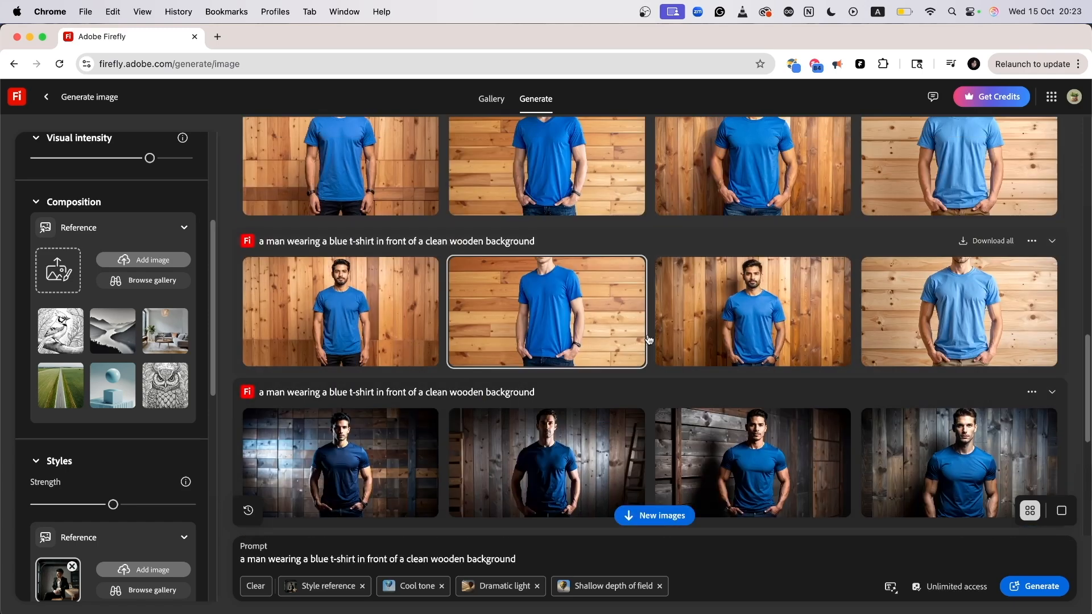
{"action": "scroll", "coordinate": [685, 364], "scroll_direction": "up", "scroll_amount": 8}
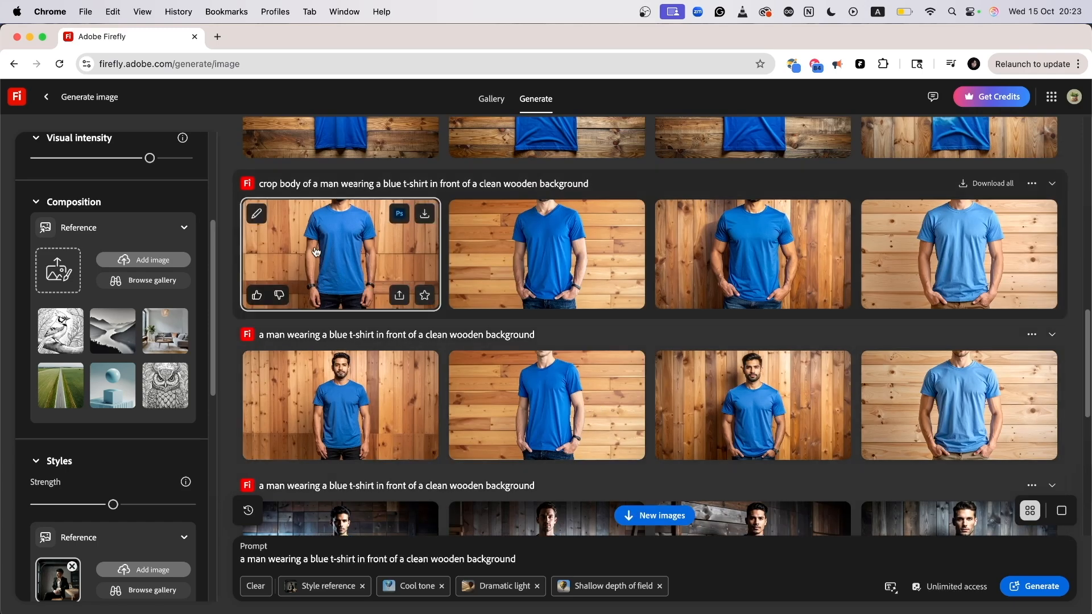
{"action": "left_click", "coordinate": [310, 253]}
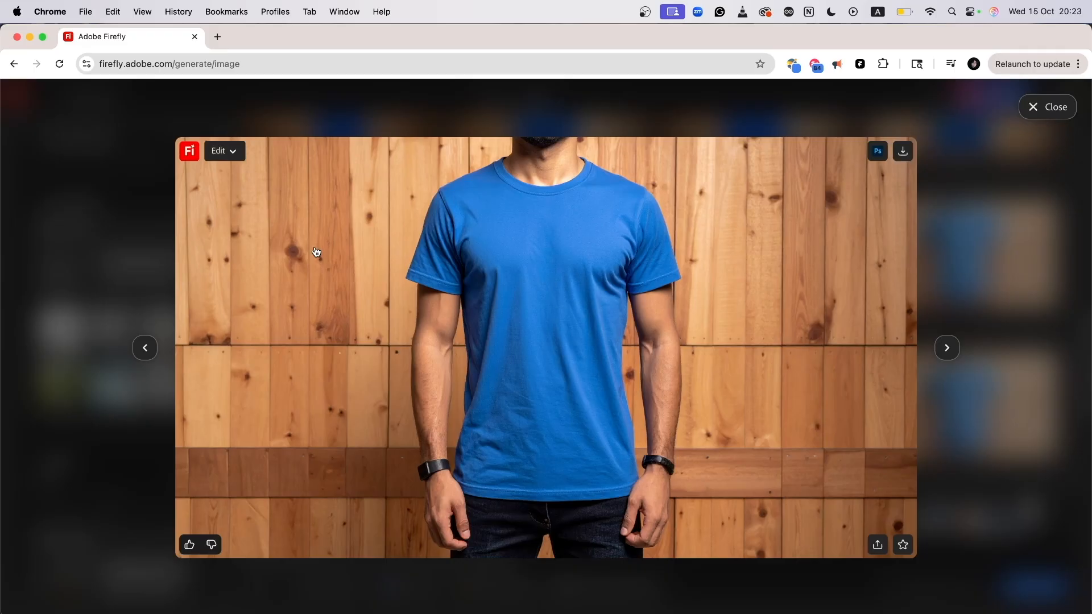
{"action": "left_click", "coordinate": [232, 153]}
{"action": "left_click", "coordinate": [273, 195]}
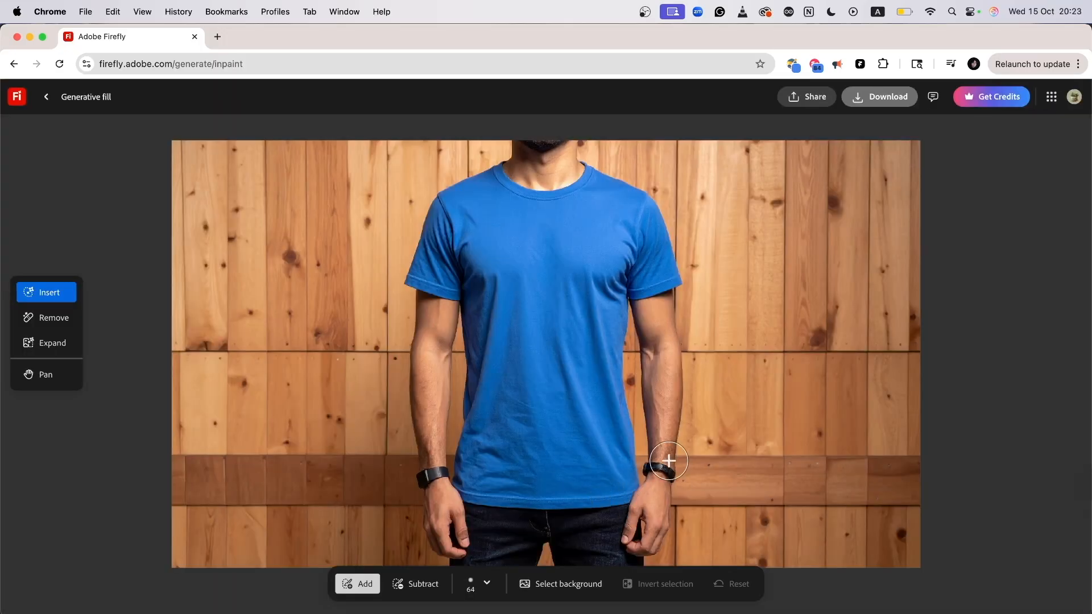
Step: Remove the wristband from the wrist on the image's right side using a 40 px brush, and keep the second variation
{"action": "left_click", "coordinate": [55, 325]}
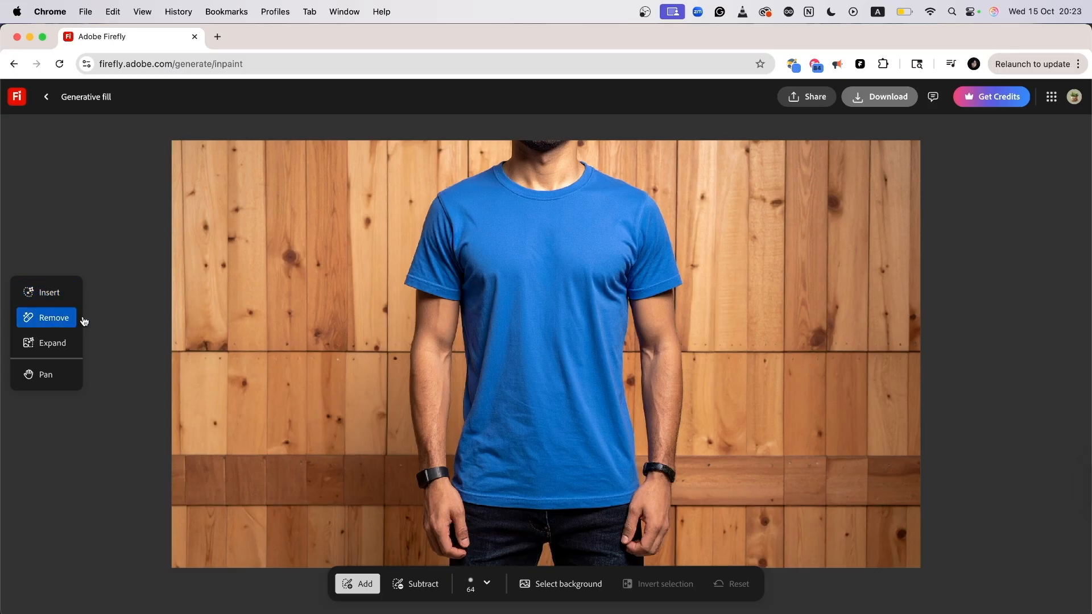
{"action": "left_click", "coordinate": [478, 584]}
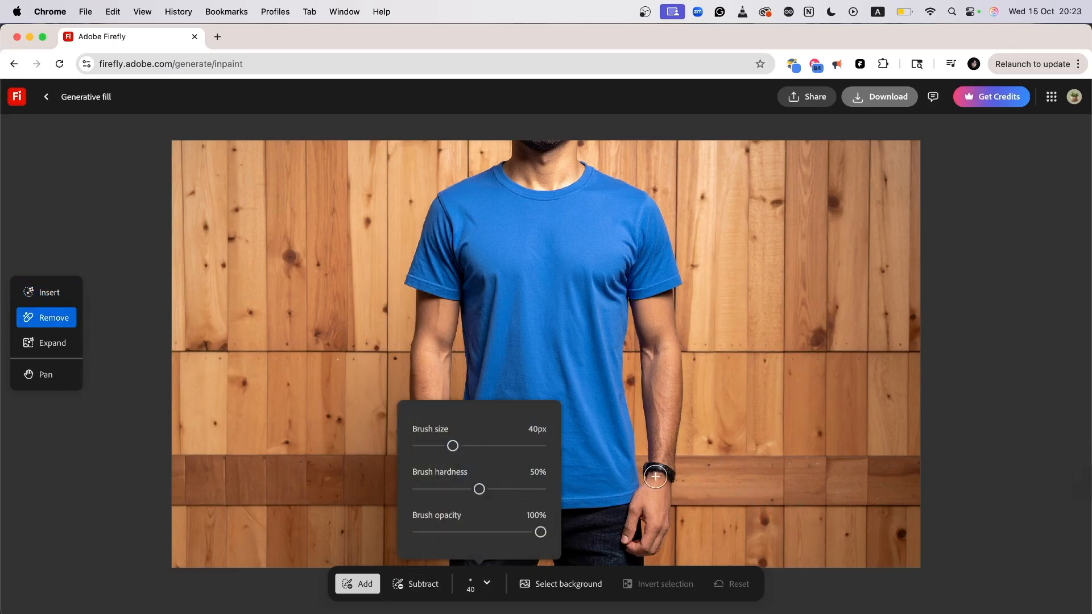
{"action": "left_click_drag", "start_coordinate": [647, 471], "coordinate": [682, 478]}
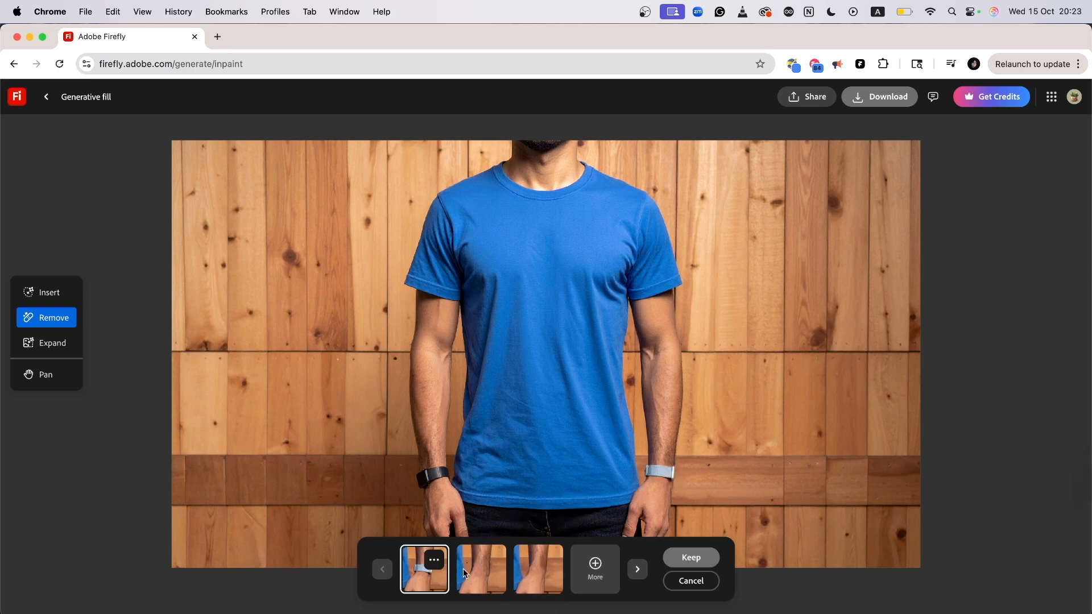
{"action": "left_click", "coordinate": [477, 569]}
{"action": "left_click", "coordinate": [684, 551]}
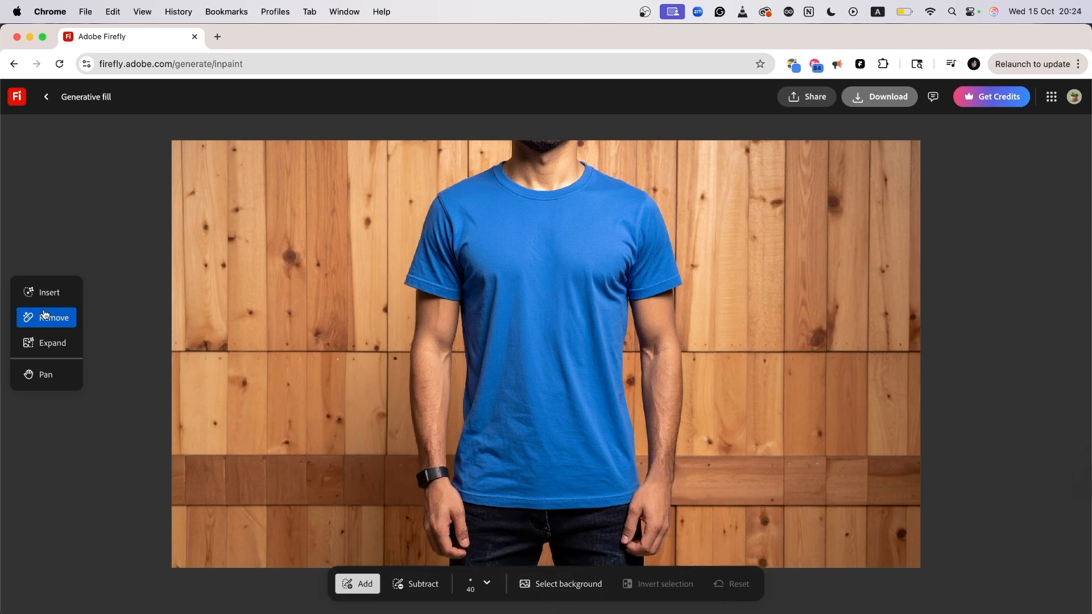
Step: Brush over the smartwatch on the other wrist with Insert and generate a replacement watch
{"action": "left_click", "coordinate": [43, 292]}
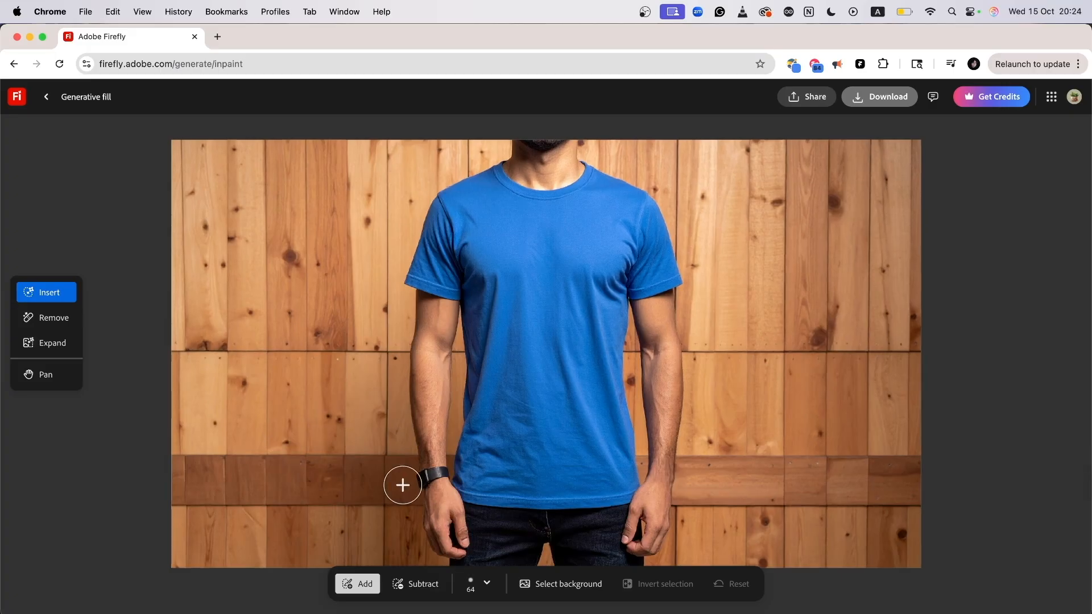
{"action": "scroll", "coordinate": [403, 478], "scroll_direction": "up", "scroll_amount": 10}
{"action": "scroll", "coordinate": [405, 475], "scroll_direction": "up", "scroll_amount": 1}
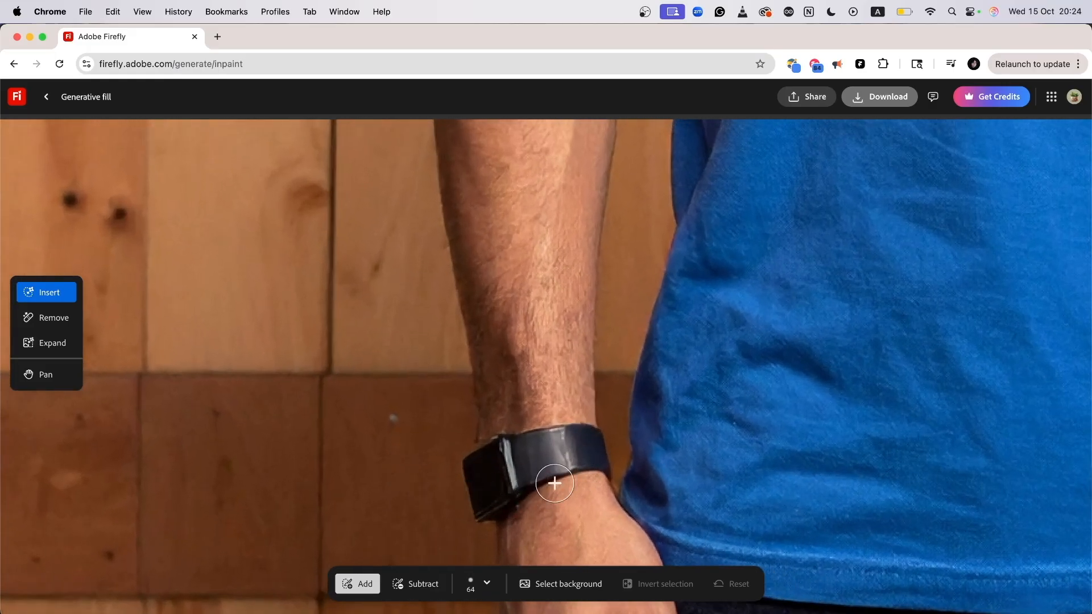
{"action": "mouse_move", "coordinate": [525, 484]}
{"action": "left_mouse_down"}
{"action": "mouse_move", "coordinate": [475, 492]}
{"action": "mouse_move", "coordinate": [491, 485]}
{"action": "mouse_move", "coordinate": [493, 456]}
{"action": "mouse_move", "coordinate": [455, 469]}
{"action": "mouse_move", "coordinate": [467, 476]}
{"action": "mouse_move", "coordinate": [531, 437]}
{"action": "mouse_move", "coordinate": [545, 433]}
{"action": "mouse_move", "coordinate": [508, 454]}
{"action": "mouse_move", "coordinate": [569, 432]}
{"action": "mouse_move", "coordinate": [556, 432]}
{"action": "mouse_move", "coordinate": [567, 417]}
{"action": "mouse_move", "coordinate": [550, 452]}
{"action": "mouse_move", "coordinate": [589, 424]}
{"action": "mouse_move", "coordinate": [606, 442]}
{"action": "mouse_move", "coordinate": [601, 429]}
{"action": "mouse_move", "coordinate": [609, 464]}
{"action": "mouse_move", "coordinate": [525, 505]}
{"action": "mouse_move", "coordinate": [500, 487]}
{"action": "mouse_move", "coordinate": [585, 460]}
{"action": "mouse_move", "coordinate": [493, 508]}
{"action": "mouse_move", "coordinate": [477, 507]}
{"action": "mouse_move", "coordinate": [453, 476]}
{"action": "mouse_move", "coordinate": [577, 417]}
{"action": "mouse_move", "coordinate": [524, 476]}
{"action": "mouse_move", "coordinate": [468, 492]}
{"action": "mouse_move", "coordinate": [516, 504]}
{"action": "mouse_move", "coordinate": [585, 479]}
{"action": "mouse_move", "coordinate": [607, 438]}
{"action": "left_mouse_up"}
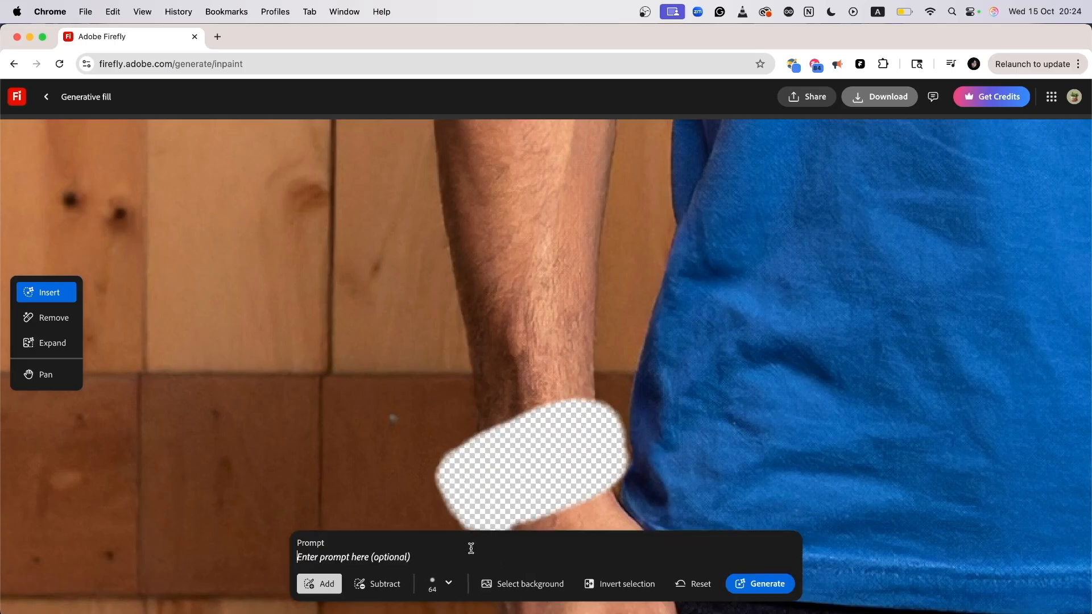
{"action": "key", "text": "Return"}
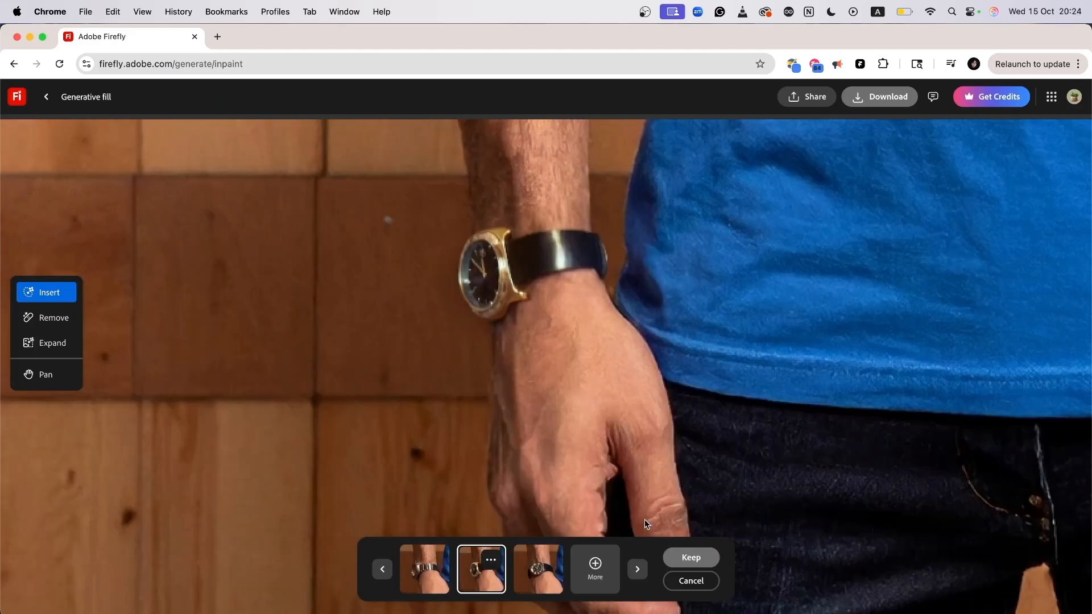
Step: Compare the watch variations, generate more of them, and keep the first variation of the new batch
{"action": "left_click", "coordinate": [559, 573]}
{"action": "left_click", "coordinate": [499, 592]}
{"action": "left_click", "coordinate": [595, 566]}
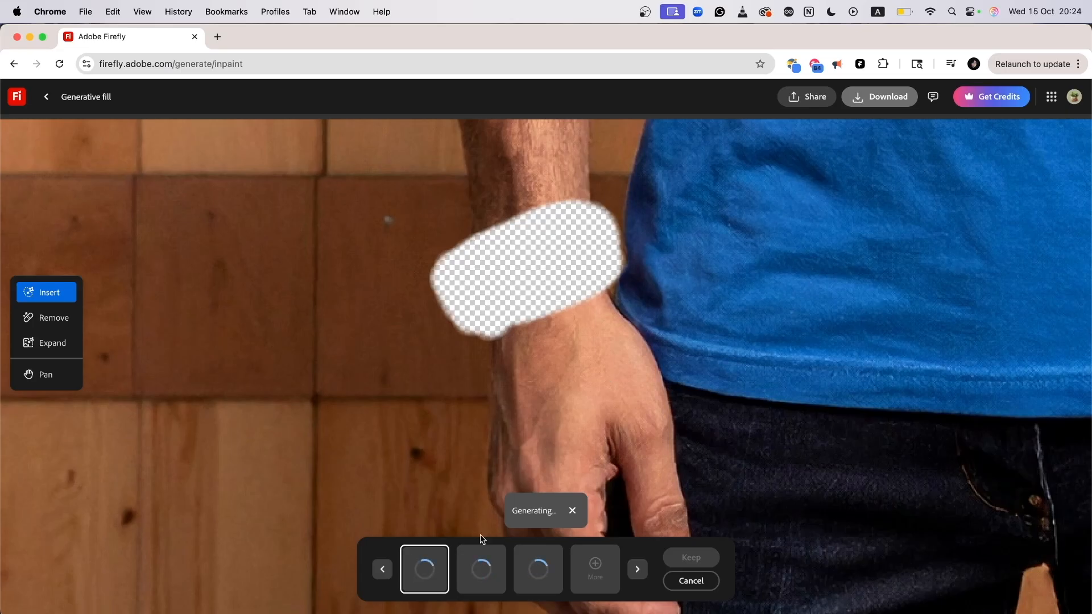
{"action": "scroll", "coordinate": [475, 280], "scroll_direction": "down", "scroll_amount": 6}
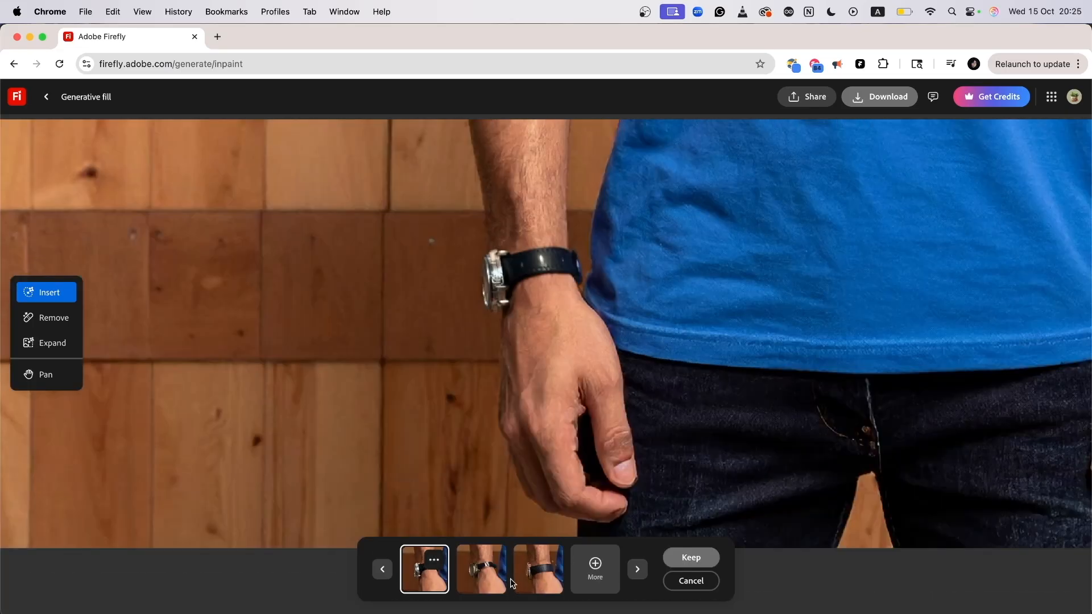
{"action": "left_click", "coordinate": [496, 588]}
{"action": "left_click", "coordinate": [434, 586]}
{"action": "left_click", "coordinate": [691, 557]}
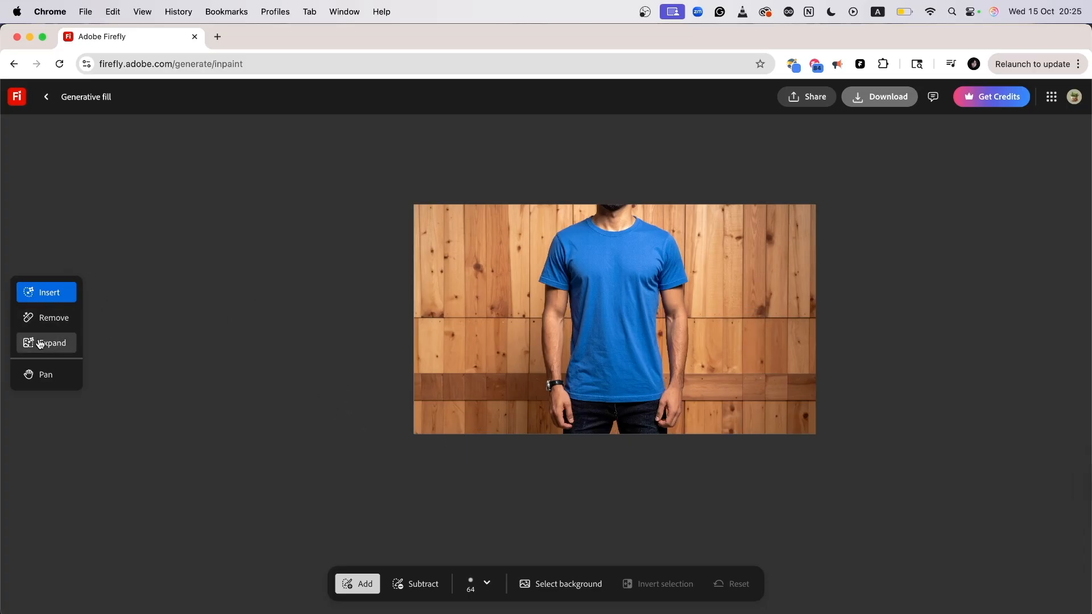
Step: Select the background behind the man and generate a replacement with the prompt "white background"
{"action": "left_click", "coordinate": [576, 590]}
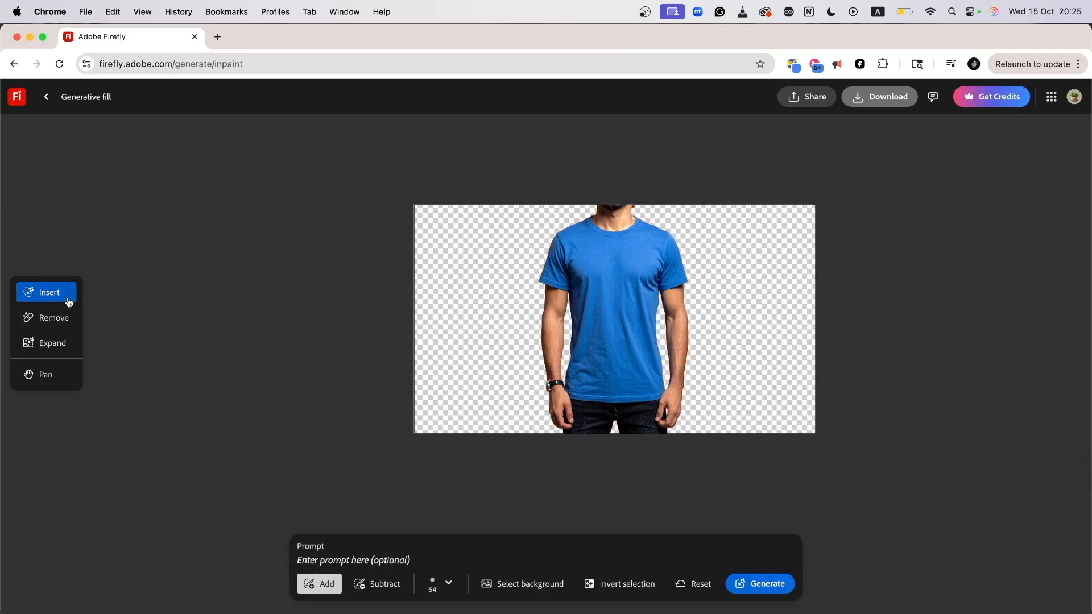
{"action": "left_click", "coordinate": [420, 558]}
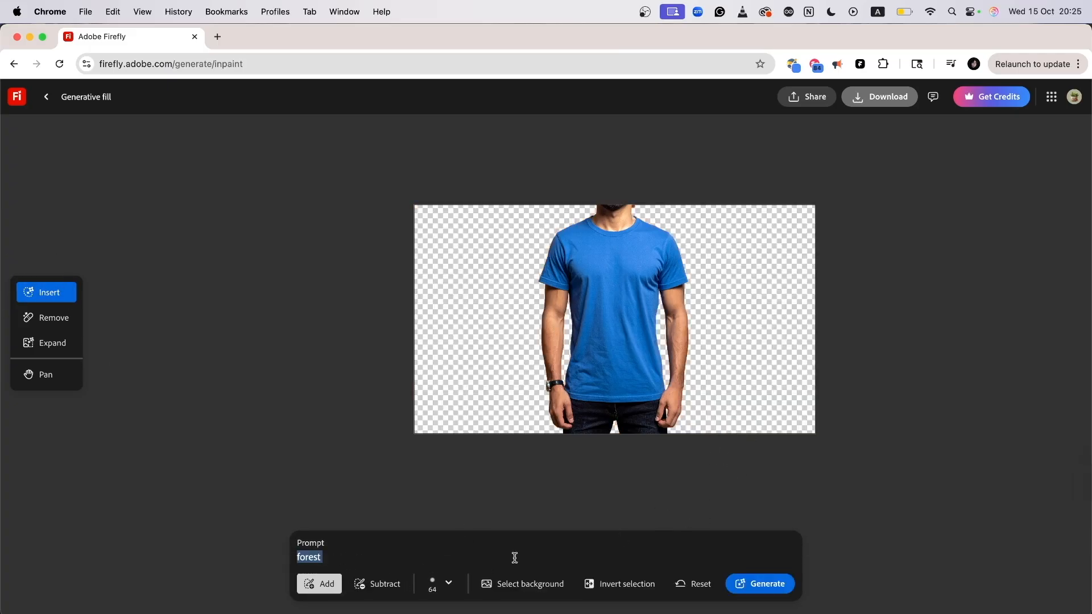
{"action": "key", "text": "BackSpace"}
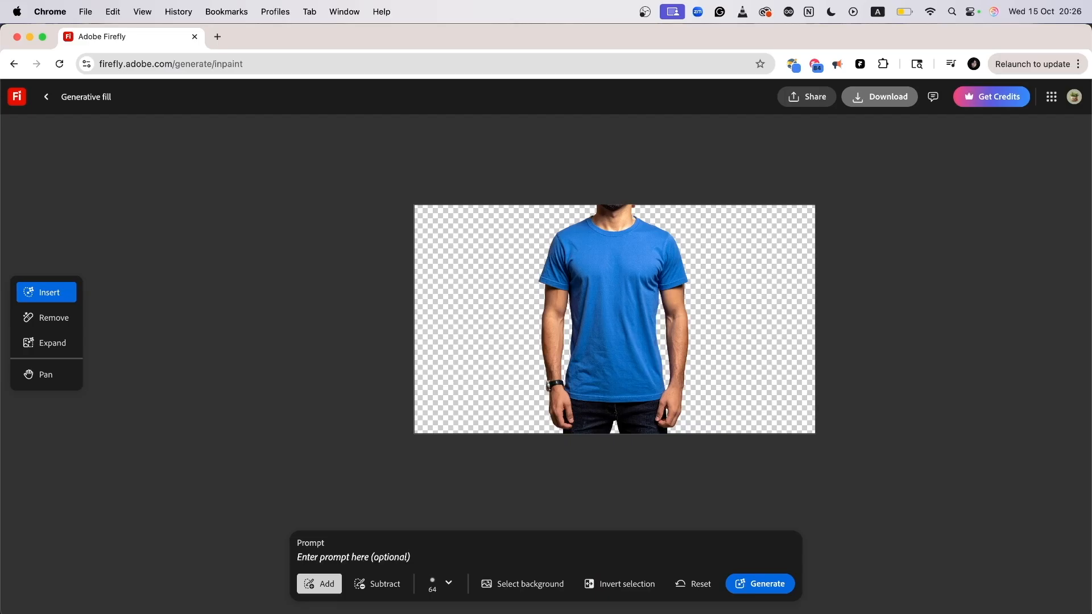
{"action": "type", "text": "white background"}
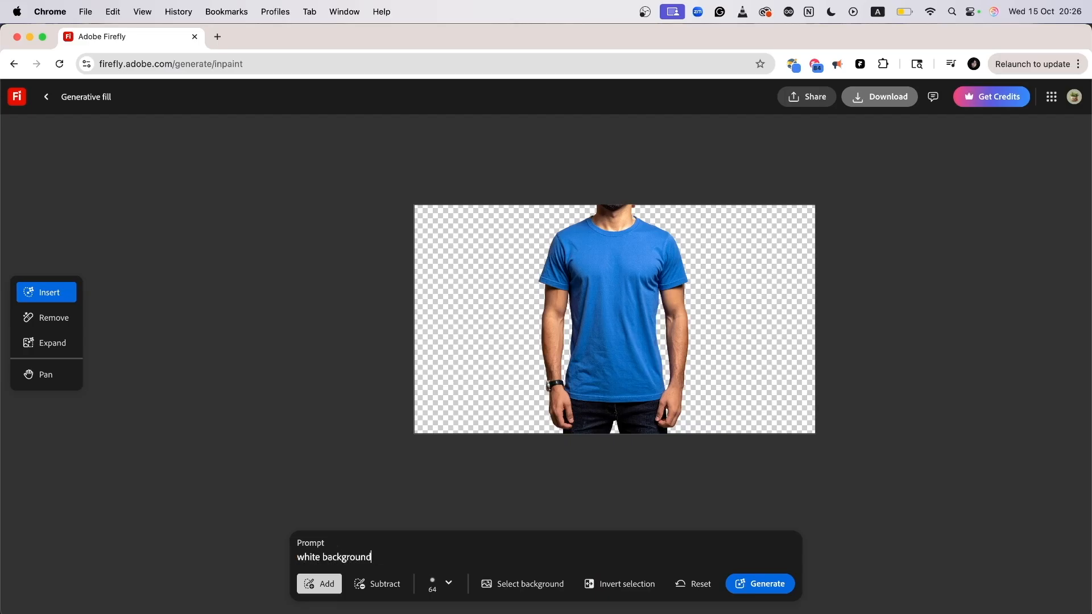
{"action": "key", "text": "Return"}
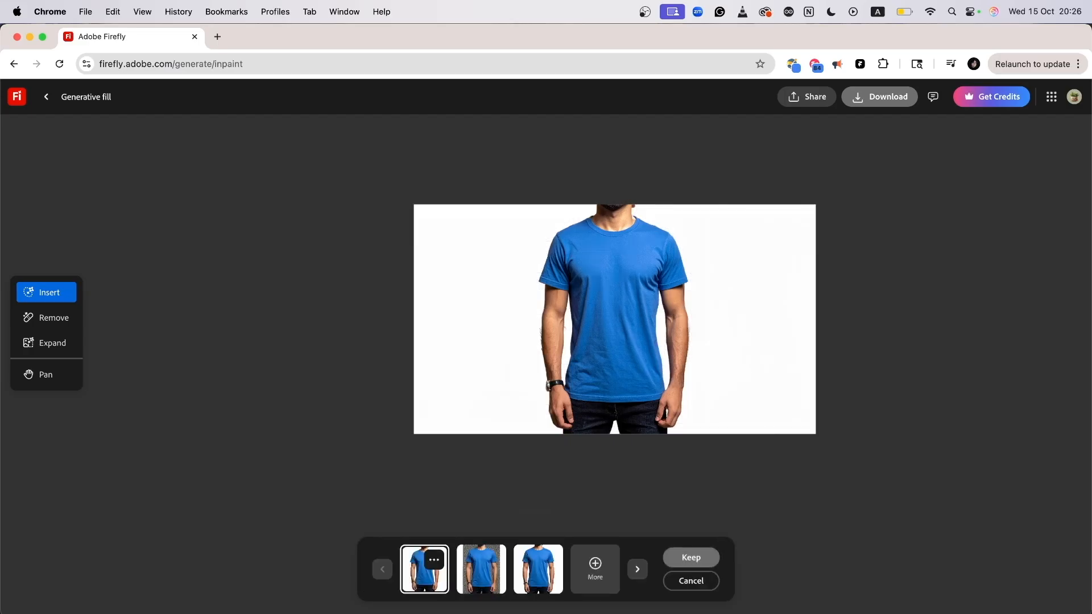
Step: Compare the white background variations, keep the first one and download the edited image
{"action": "left_click", "coordinate": [472, 586]}
{"action": "left_click", "coordinate": [419, 588]}
{"action": "left_click", "coordinate": [692, 581]}
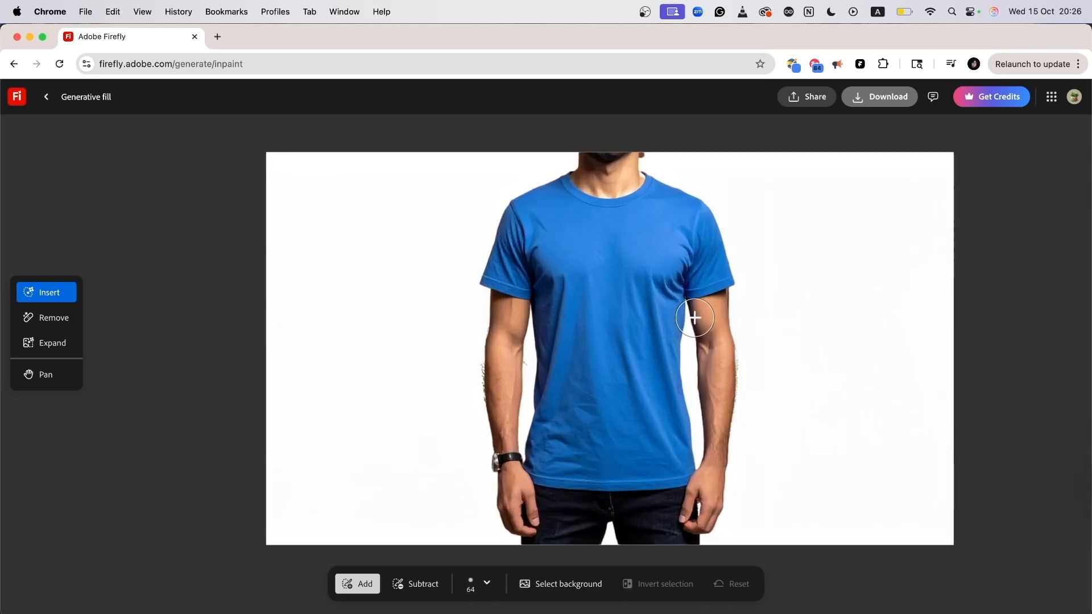
{"action": "left_click", "coordinate": [858, 105]}
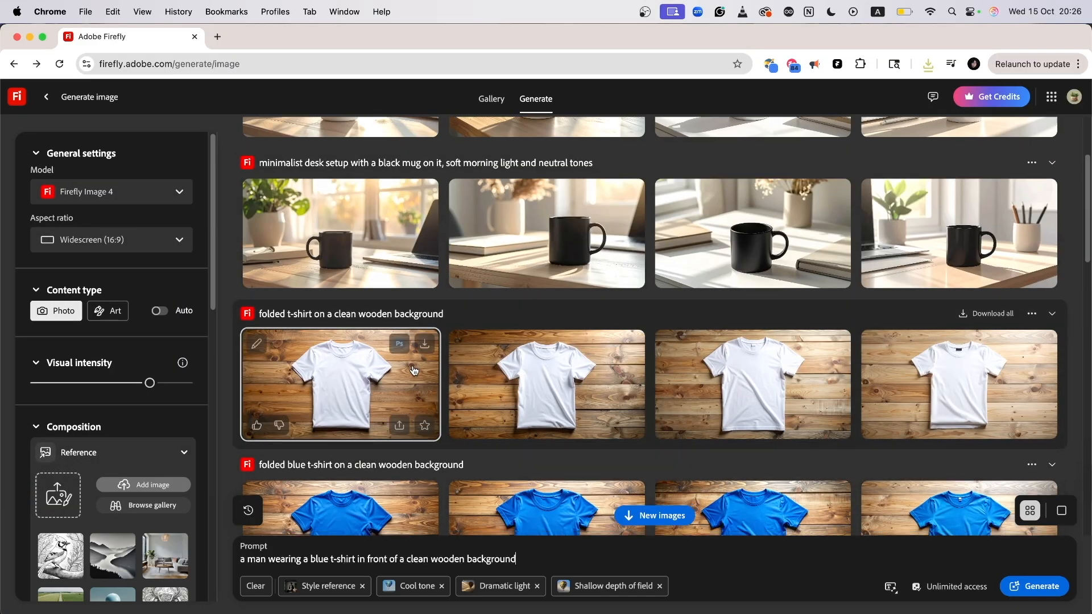
Step: Open the third image of the "folded t-shirt on a clean wooden background" set in Generative fill
{"action": "scroll", "coordinate": [678, 355], "scroll_direction": "down", "scroll_amount": 6}
{"action": "scroll", "coordinate": [617, 359], "scroll_direction": "up", "scroll_amount": 6}
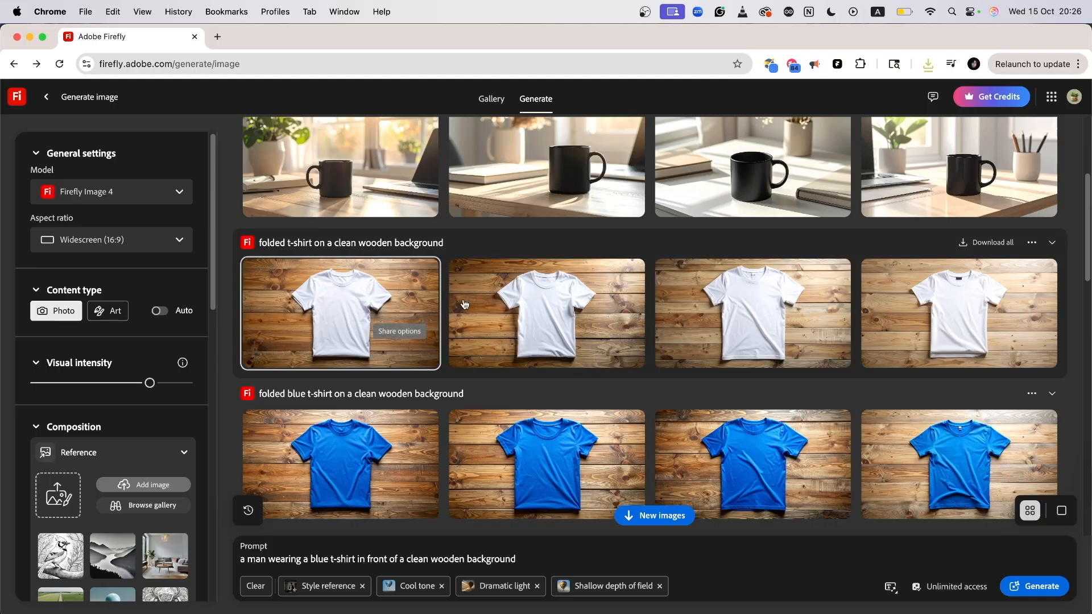
{"action": "left_click", "coordinate": [768, 298]}
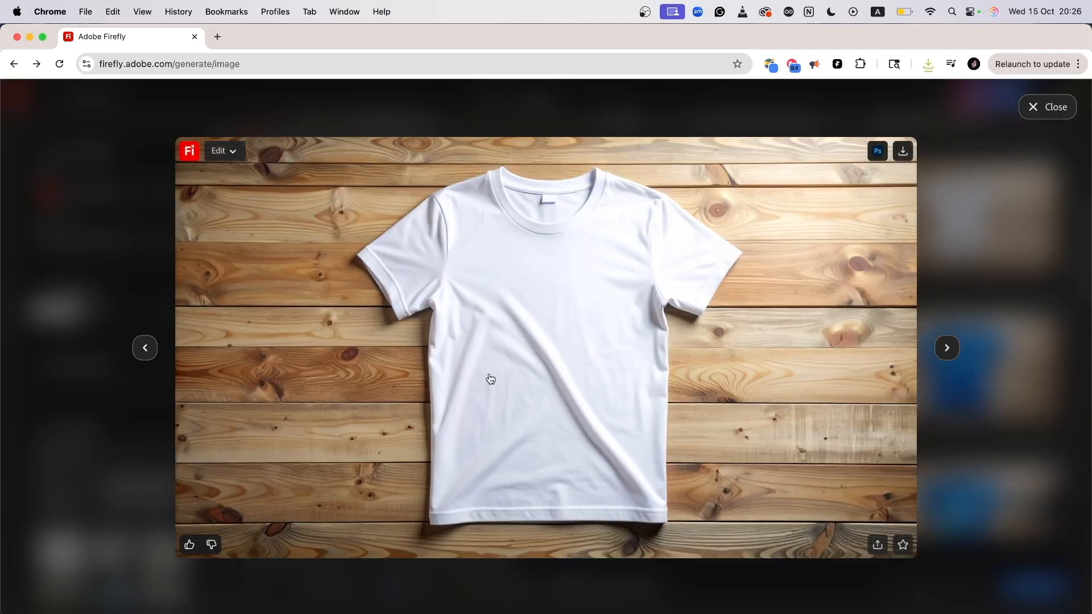
{"action": "left_click", "coordinate": [224, 151]}
{"action": "left_click", "coordinate": [288, 197]}
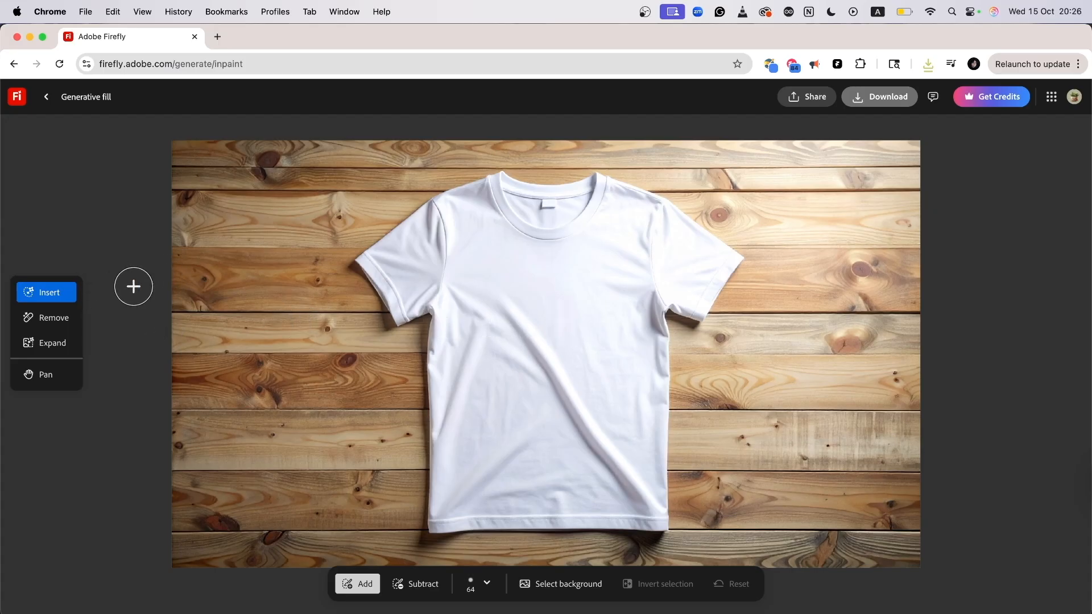
Step: Brush over the image's lower-left wood area at 106 px, generate "add a folded towel on the side", and keep the first variation
{"action": "left_click", "coordinate": [487, 583]}
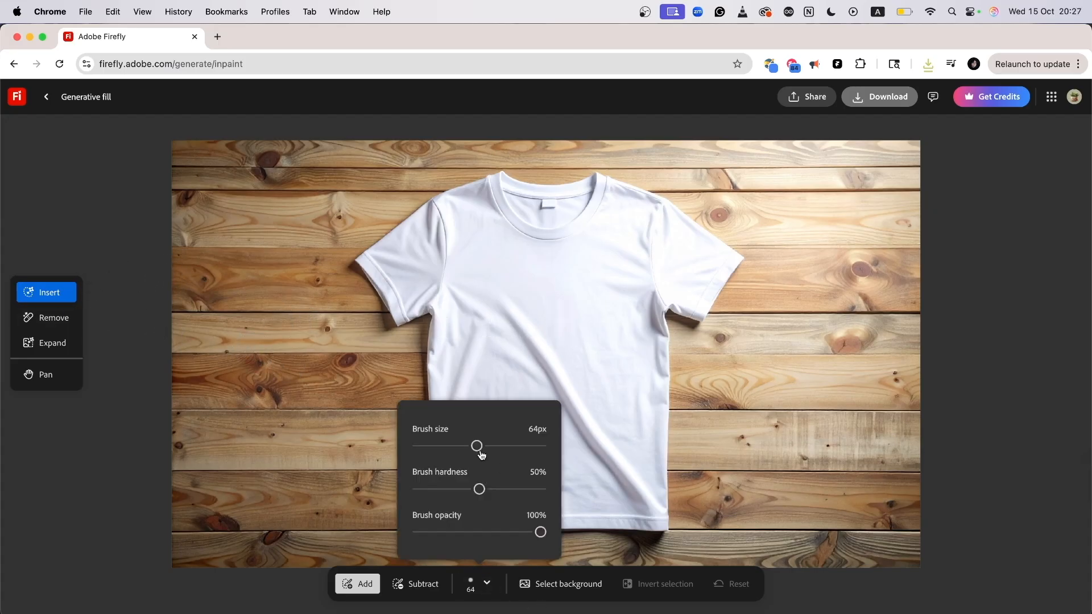
{"action": "left_click_drag", "start_coordinate": [481, 453], "coordinate": [522, 449]}
{"action": "mouse_move", "coordinate": [210, 336]}
{"action": "left_mouse_down"}
{"action": "mouse_move", "coordinate": [165, 336]}
{"action": "mouse_move", "coordinate": [161, 258]}
{"action": "mouse_move", "coordinate": [188, 421]}
{"action": "mouse_move", "coordinate": [170, 445]}
{"action": "mouse_move", "coordinate": [197, 322]}
{"action": "mouse_move", "coordinate": [245, 450]}
{"action": "mouse_move", "coordinate": [190, 504]}
{"action": "mouse_move", "coordinate": [276, 479]}
{"action": "mouse_move", "coordinate": [190, 549]}
{"action": "mouse_move", "coordinate": [190, 329]}
{"action": "left_mouse_up"}
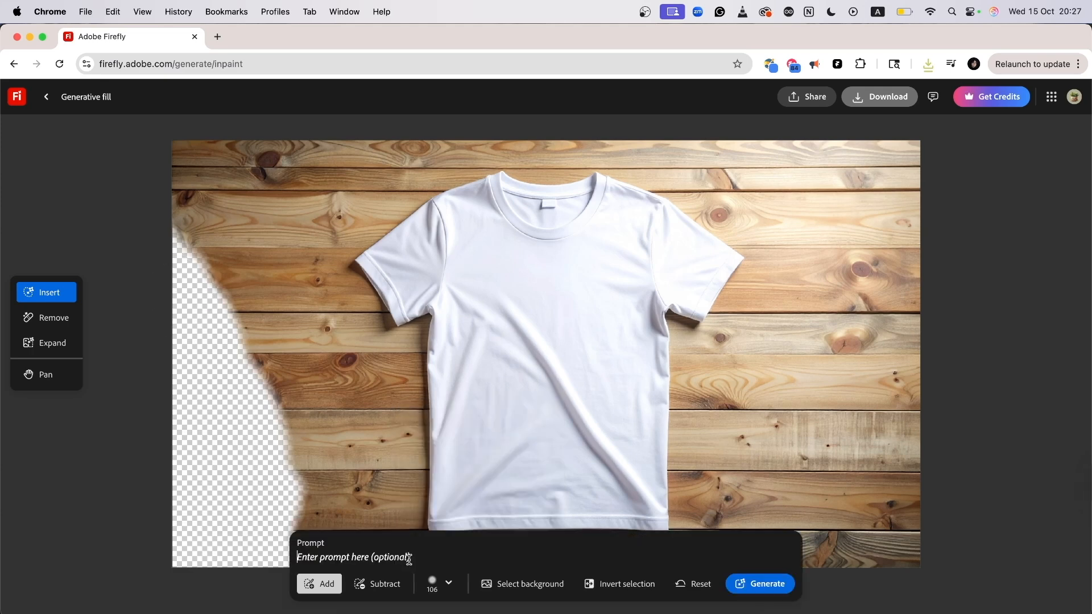
{"action": "left_click", "coordinate": [409, 559]}
{"action": "type", "text": "add a"}
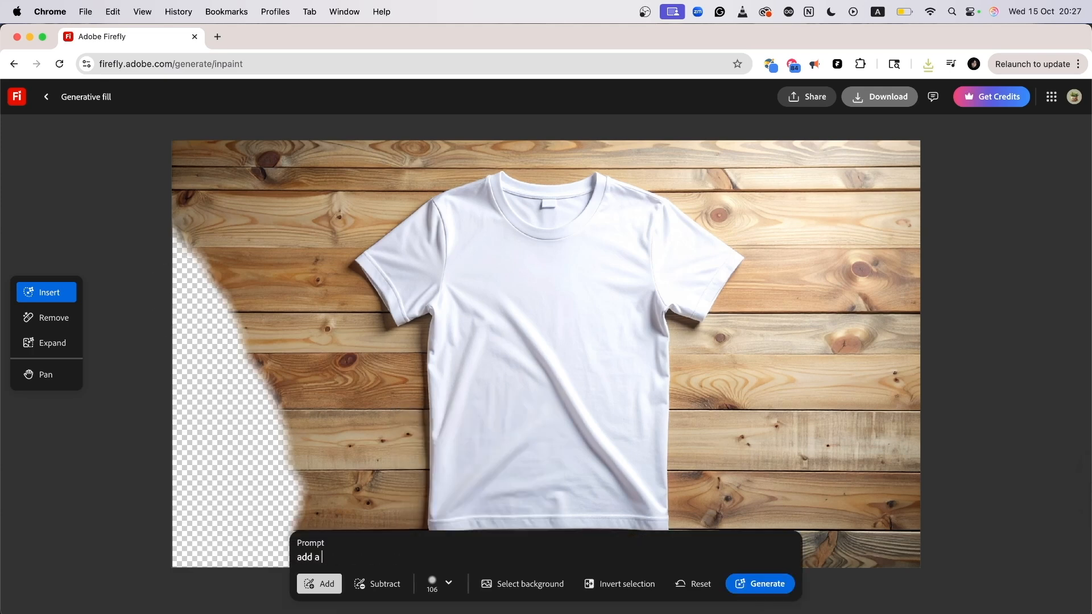
{"action": "type", "text": " folded towel on the side"}
{"action": "key", "text": "Return"}
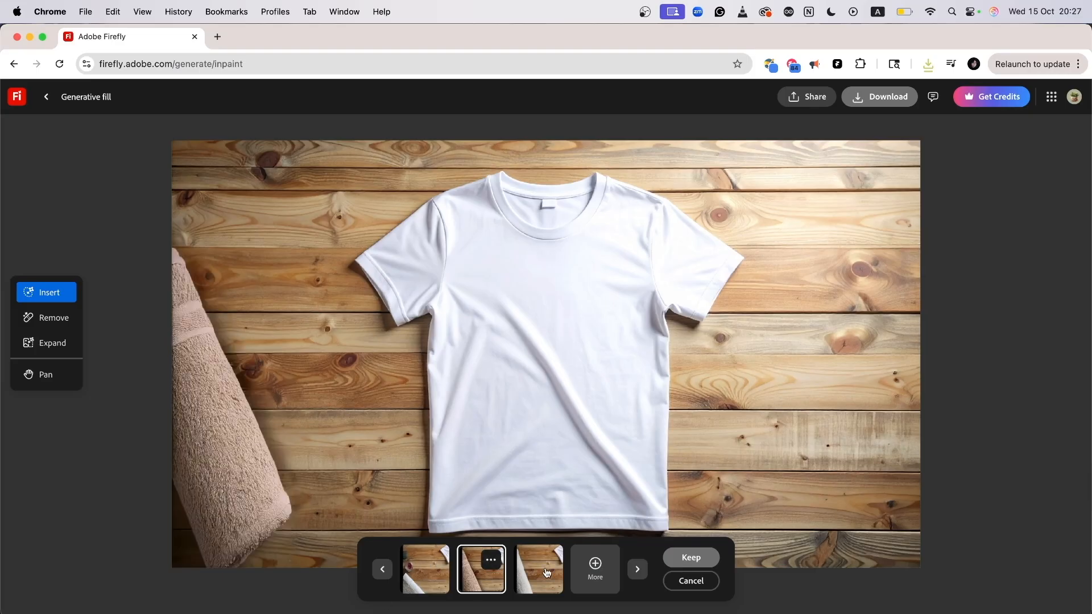
{"action": "left_click", "coordinate": [418, 567]}
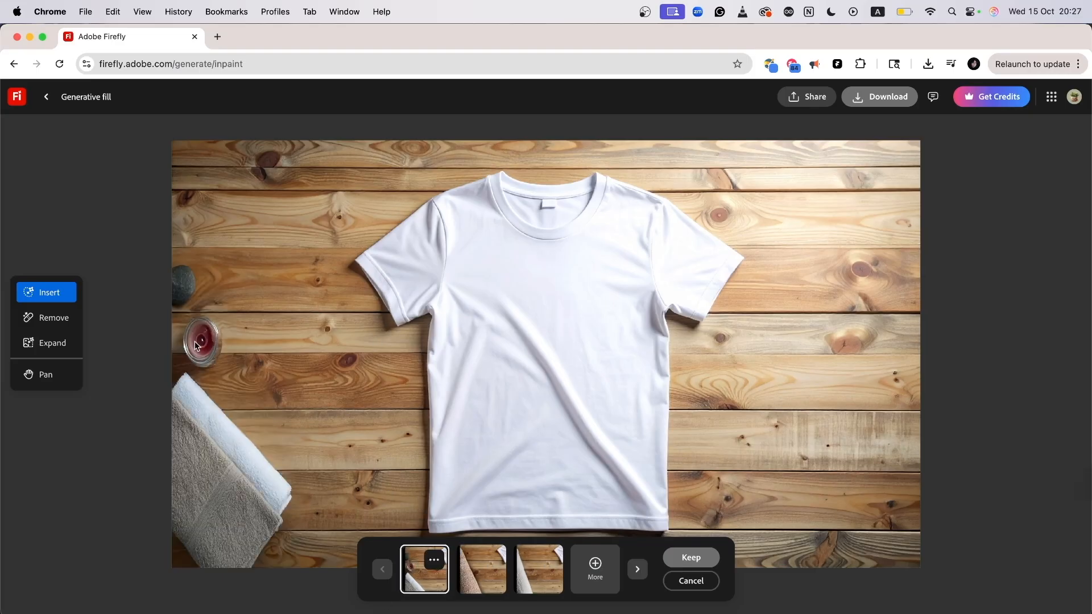
{"action": "left_click", "coordinate": [705, 558]}
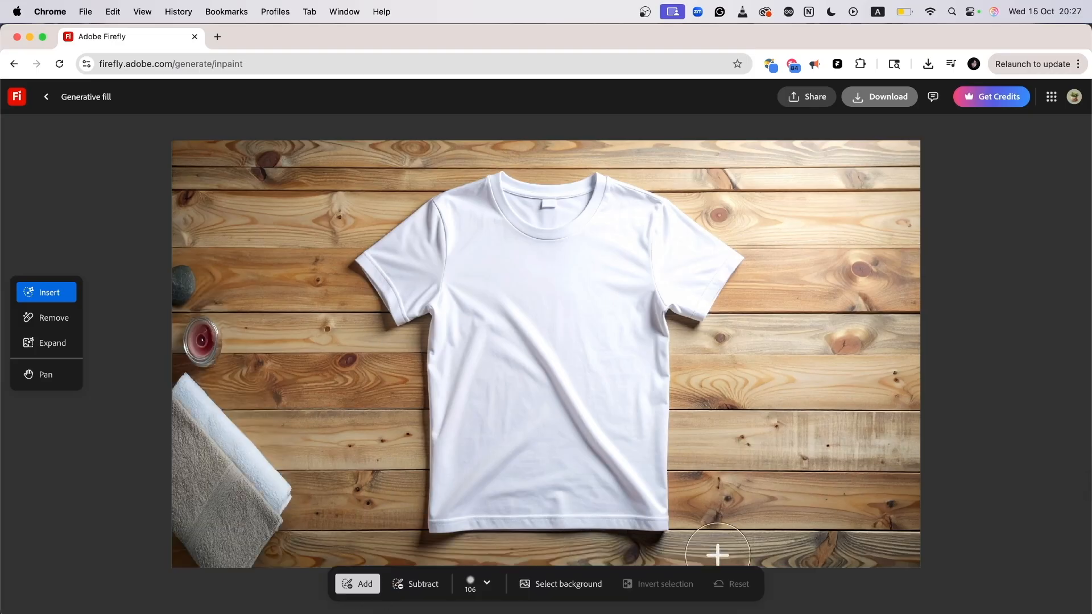
Step: Remove the candle and the stone above the folded towel, and keep the first variation
{"action": "left_click", "coordinate": [59, 318]}
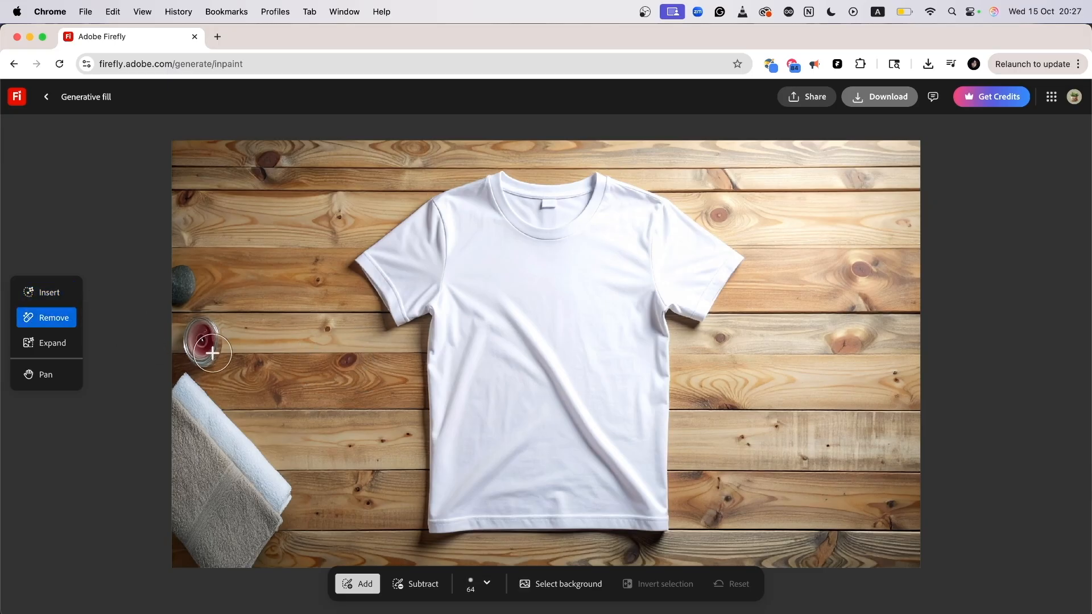
{"action": "mouse_move", "coordinate": [217, 359]}
{"action": "left_mouse_down"}
{"action": "mouse_move", "coordinate": [177, 277]}
{"action": "mouse_move", "coordinate": [189, 284]}
{"action": "mouse_move", "coordinate": [186, 270]}
{"action": "mouse_move", "coordinate": [193, 316]}
{"action": "mouse_move", "coordinate": [208, 330]}
{"action": "mouse_move", "coordinate": [194, 306]}
{"action": "mouse_move", "coordinate": [188, 347]}
{"action": "left_mouse_up"}
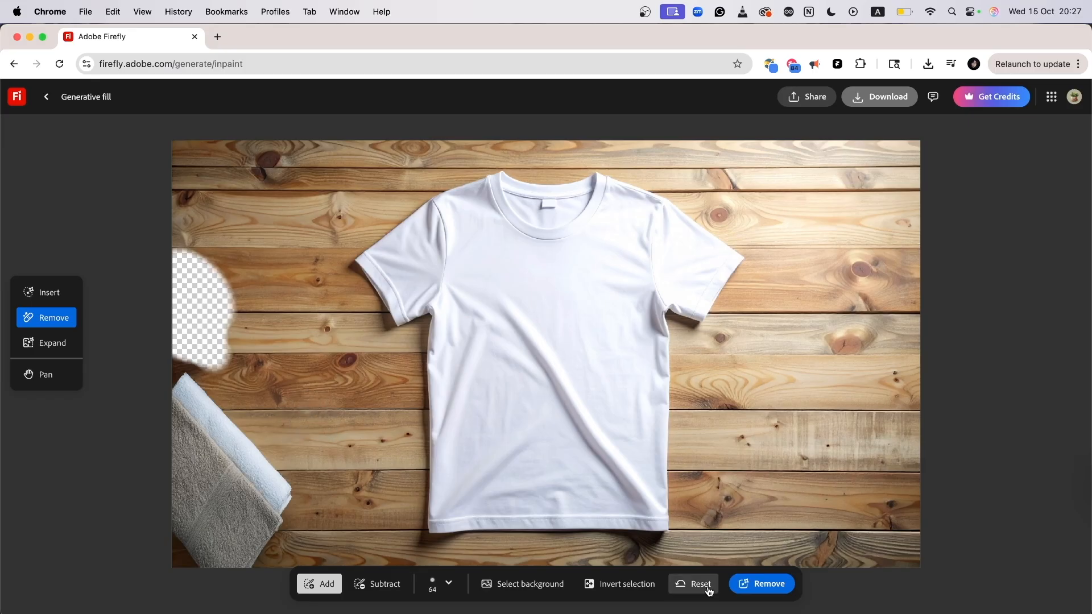
{"action": "left_click", "coordinate": [762, 584]}
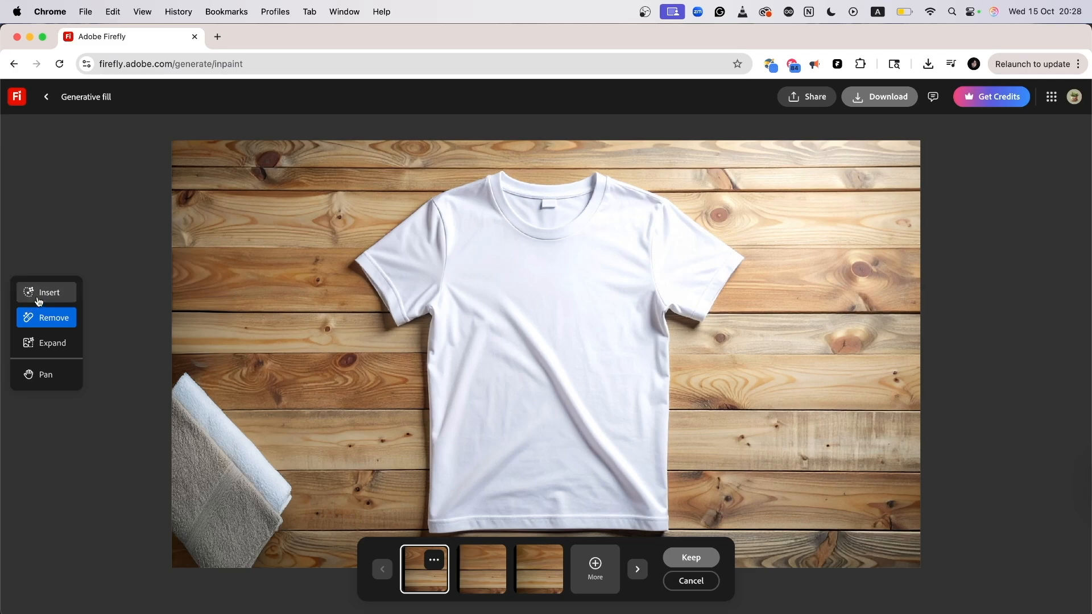
{"action": "left_click", "coordinate": [697, 558]}
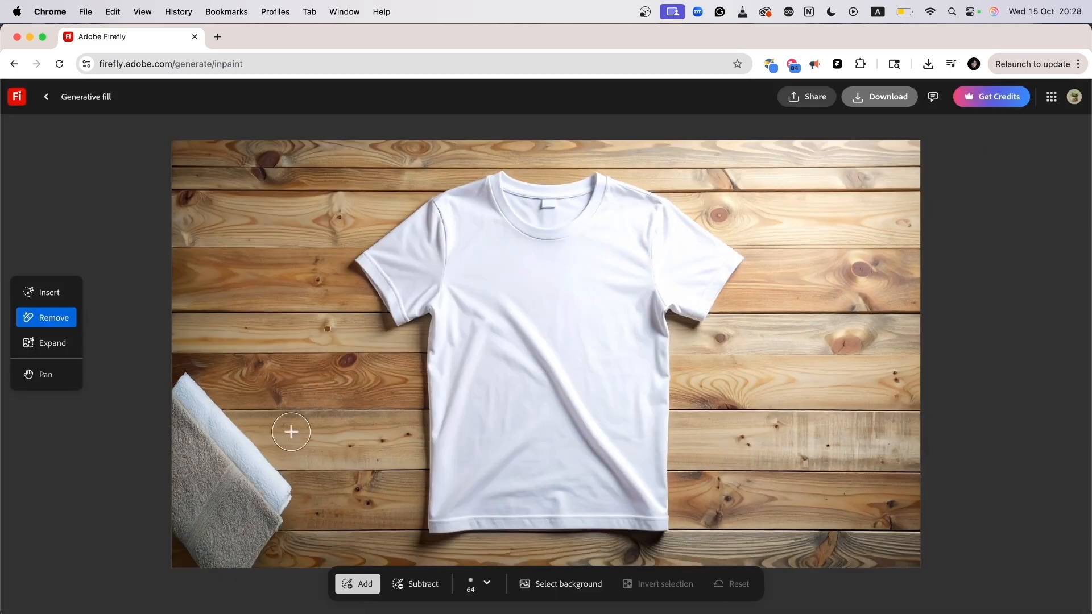
Step: Brush over the image's upper-right corner with Insert and generate a fill with the prompt "dumbells"
{"action": "left_click", "coordinate": [48, 294]}
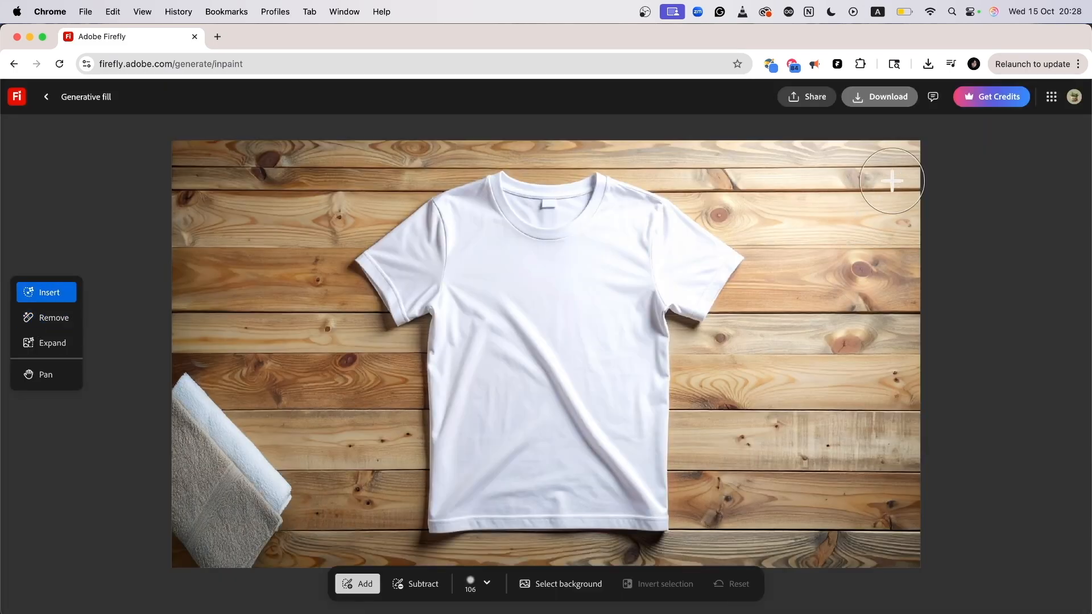
{"action": "mouse_move", "coordinate": [885, 202]}
{"action": "left_mouse_down"}
{"action": "mouse_move", "coordinate": [856, 203]}
{"action": "mouse_move", "coordinate": [855, 228]}
{"action": "mouse_move", "coordinate": [883, 215]}
{"action": "mouse_move", "coordinate": [823, 192]}
{"action": "mouse_move", "coordinate": [906, 250]}
{"action": "mouse_move", "coordinate": [881, 234]}
{"action": "mouse_move", "coordinate": [854, 262]}
{"action": "mouse_move", "coordinate": [912, 287]}
{"action": "mouse_move", "coordinate": [810, 209]}
{"action": "mouse_move", "coordinate": [824, 175]}
{"action": "mouse_move", "coordinate": [905, 156]}
{"action": "mouse_move", "coordinate": [869, 149]}
{"action": "mouse_move", "coordinate": [801, 183]}
{"action": "mouse_move", "coordinate": [854, 246]}
{"action": "mouse_move", "coordinate": [843, 210]}
{"action": "left_mouse_up"}
{"action": "left_click", "coordinate": [439, 560]}
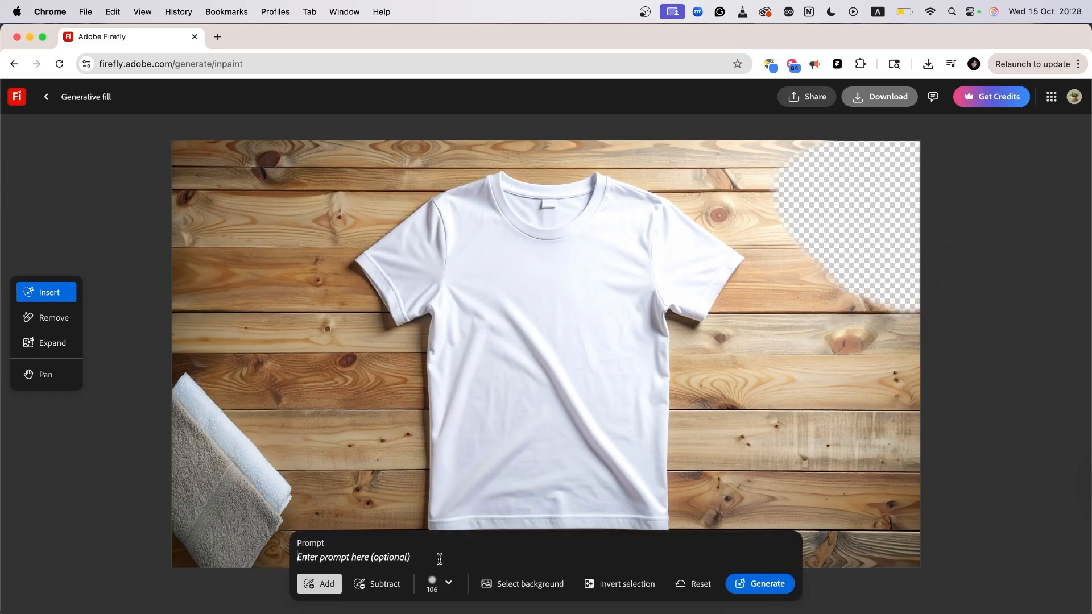
{"action": "type", "text": "dumbells"}
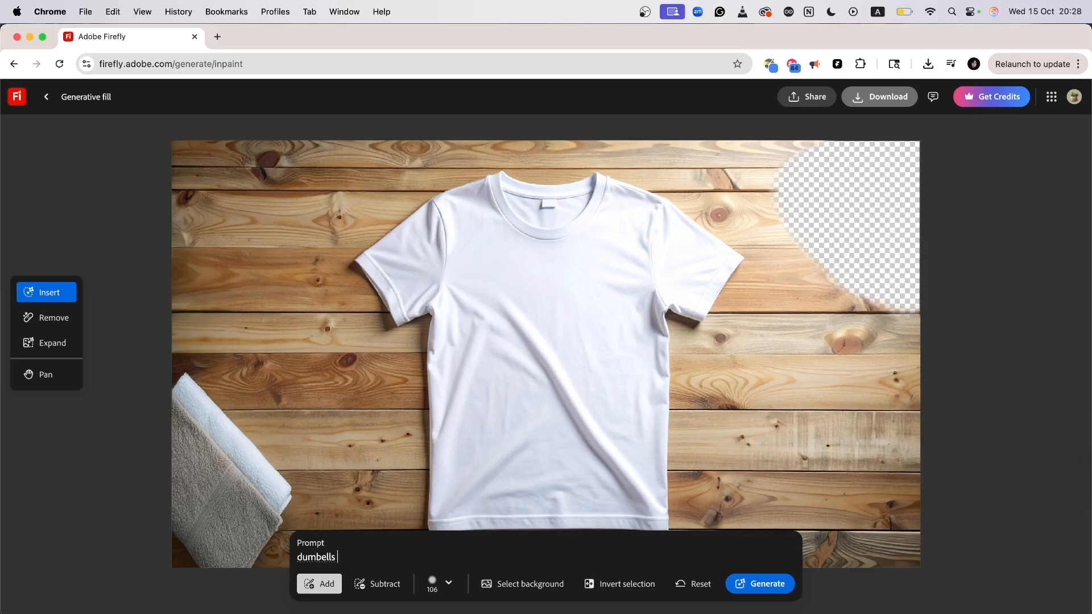
{"action": "key", "text": "Return"}
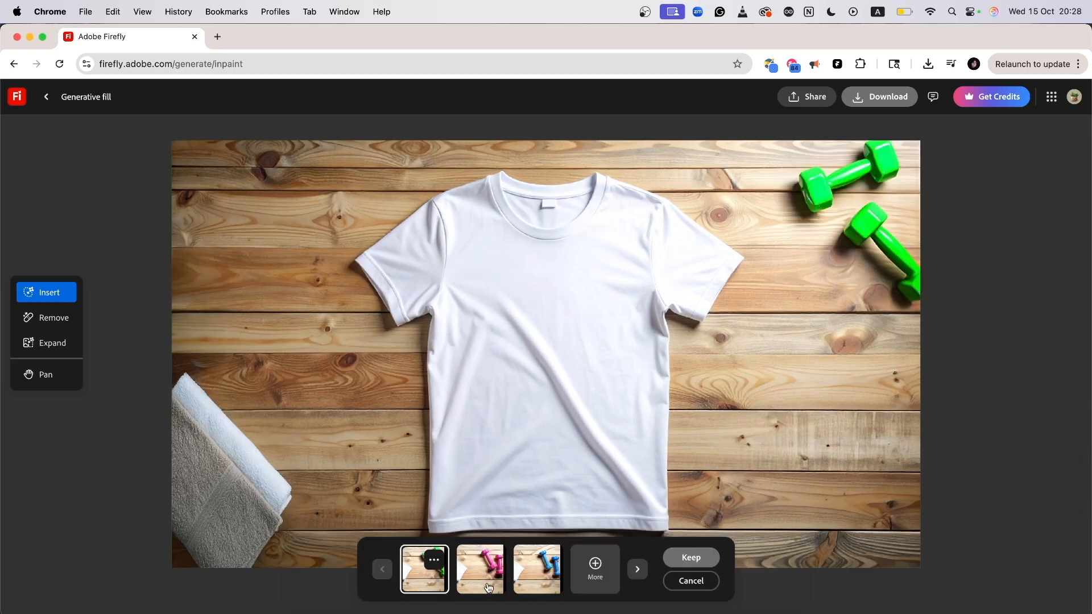
Step: Generate more variations of the dumbbells fill and keep the third new one, with two blue dumbbells
{"action": "left_click", "coordinate": [605, 578]}
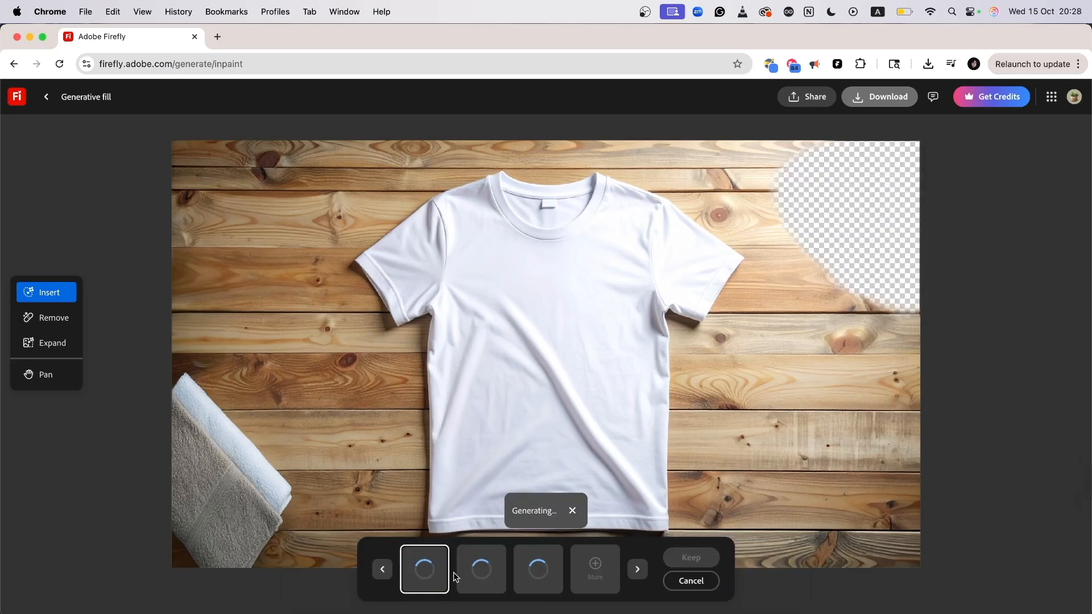
{"action": "left_click", "coordinate": [504, 572]}
{"action": "left_click", "coordinate": [537, 569]}
{"action": "left_click", "coordinate": [691, 558]}
Step: Expand the t-shirt image to Widescreen (16:9) with extra canvas on all four sides, centre the photo in the frame, and generate the fill
{"action": "left_click", "coordinate": [35, 344]}
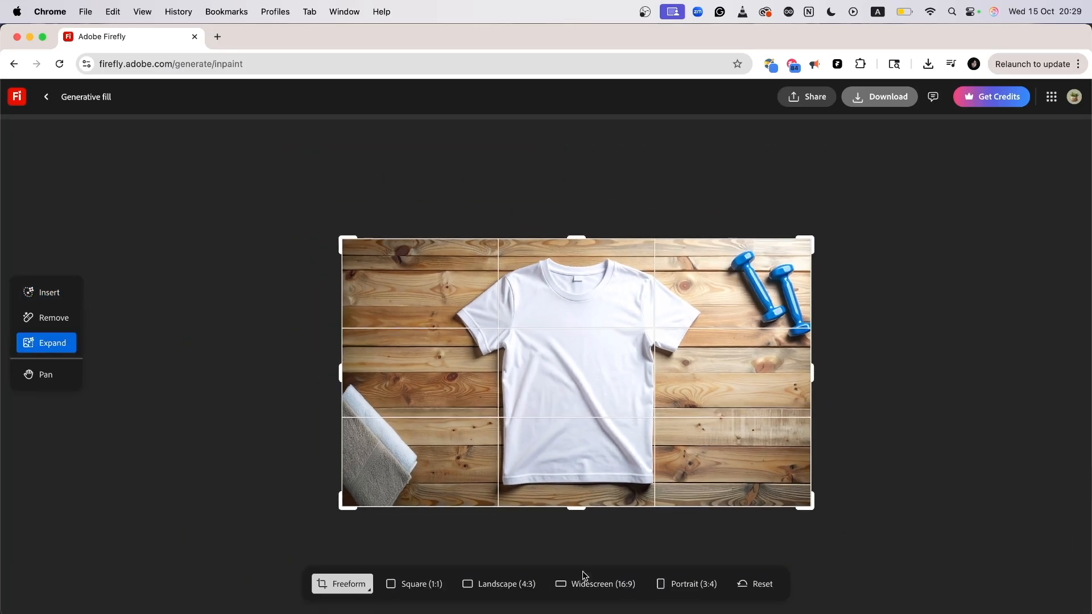
{"action": "left_click", "coordinate": [586, 578]}
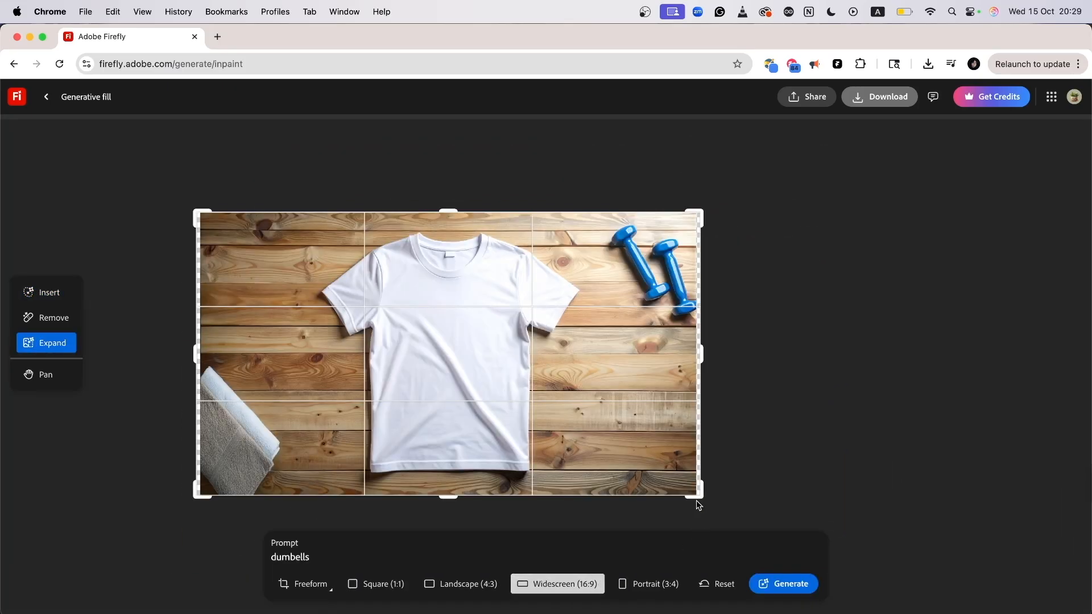
{"action": "left_click_drag", "start_coordinate": [698, 496], "coordinate": [726, 505]}
{"action": "left_click_drag", "start_coordinate": [513, 382], "coordinate": [552, 407]}
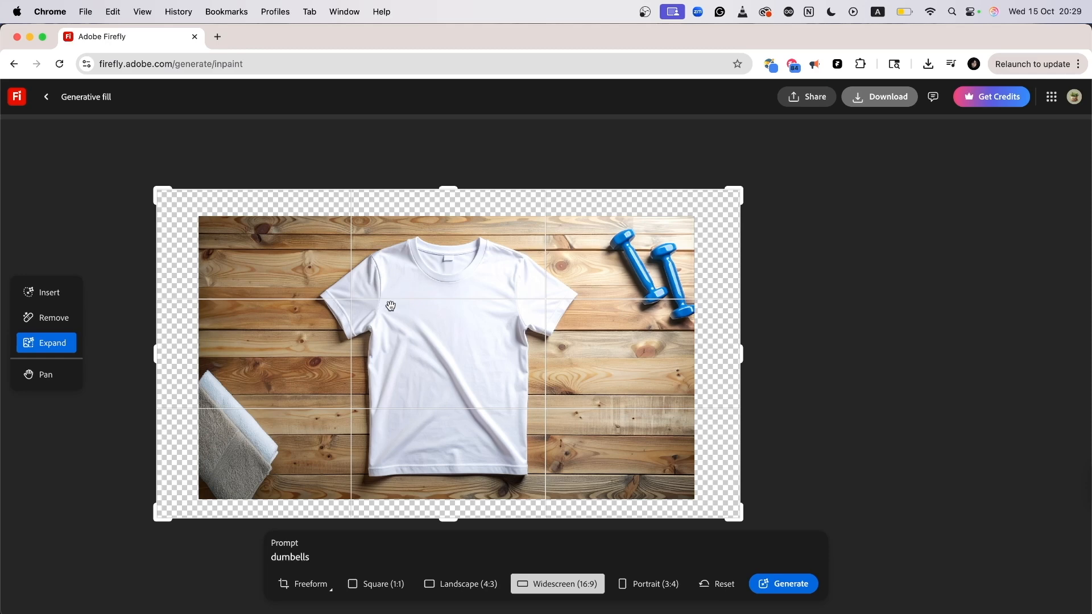
{"action": "left_click", "coordinate": [789, 592]}
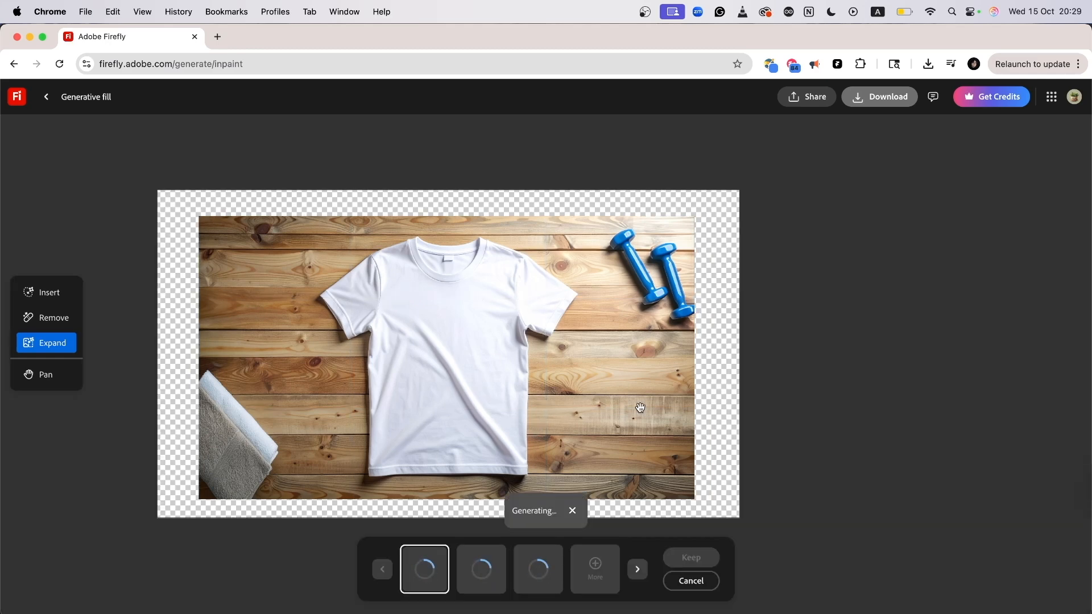
Step: Compare the expanded variations, keep the third one, and download the image
{"action": "left_click", "coordinate": [484, 586]}
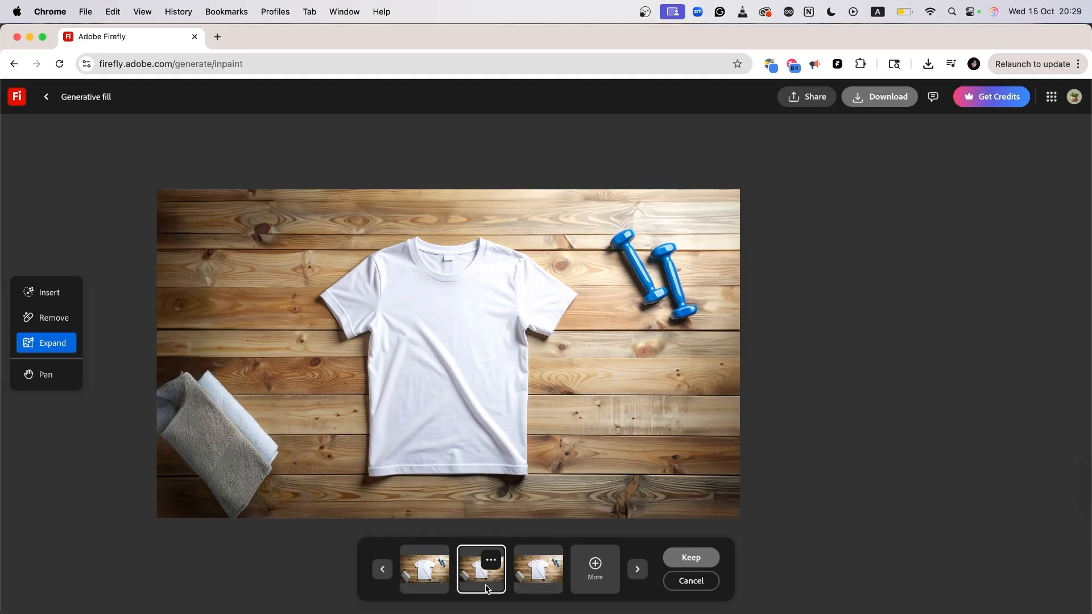
{"action": "left_click", "coordinate": [556, 572]}
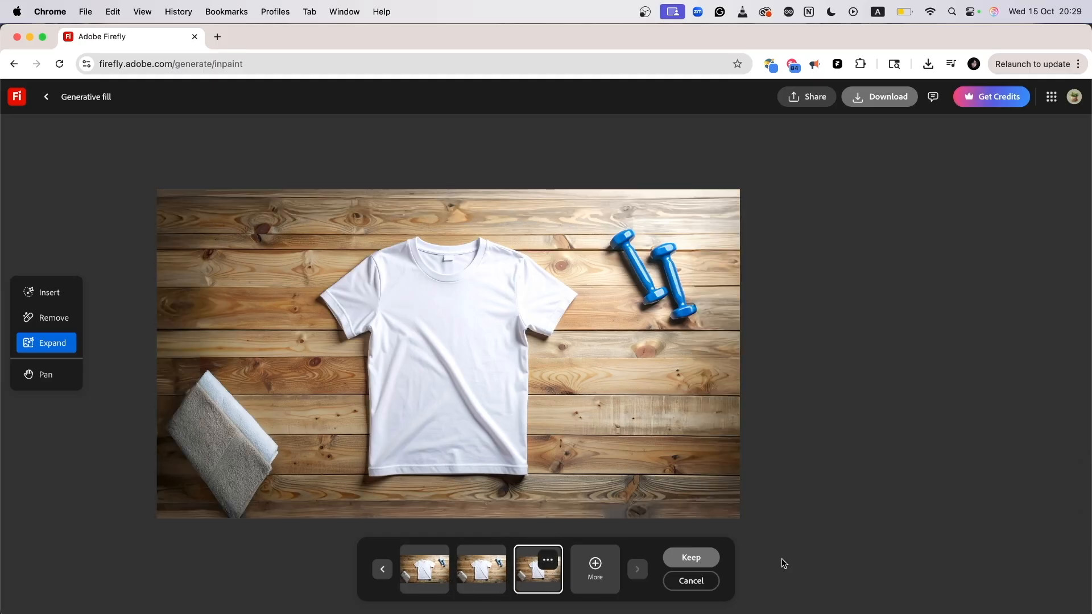
{"action": "left_click", "coordinate": [693, 558]}
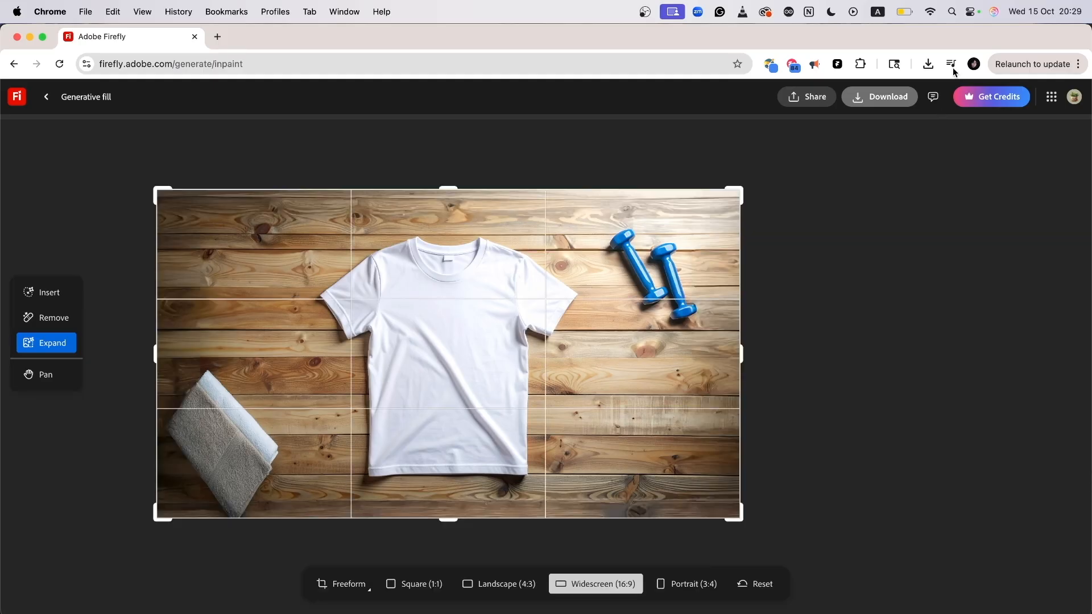
{"action": "left_click", "coordinate": [876, 98]}
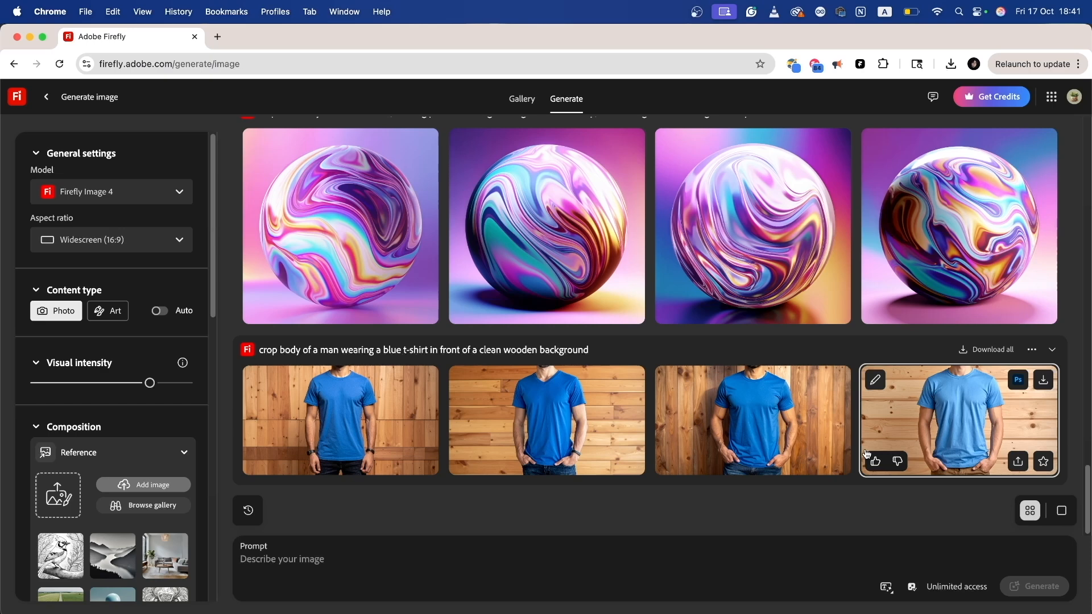
Step: Generate images from "studio shot of a skincare bottle and packaging box on a smooth beige surface, diffused lighting, clean reflections, minimalist aesthetic and hyper-realistic photo"
{"action": "type", "text": "studio"}
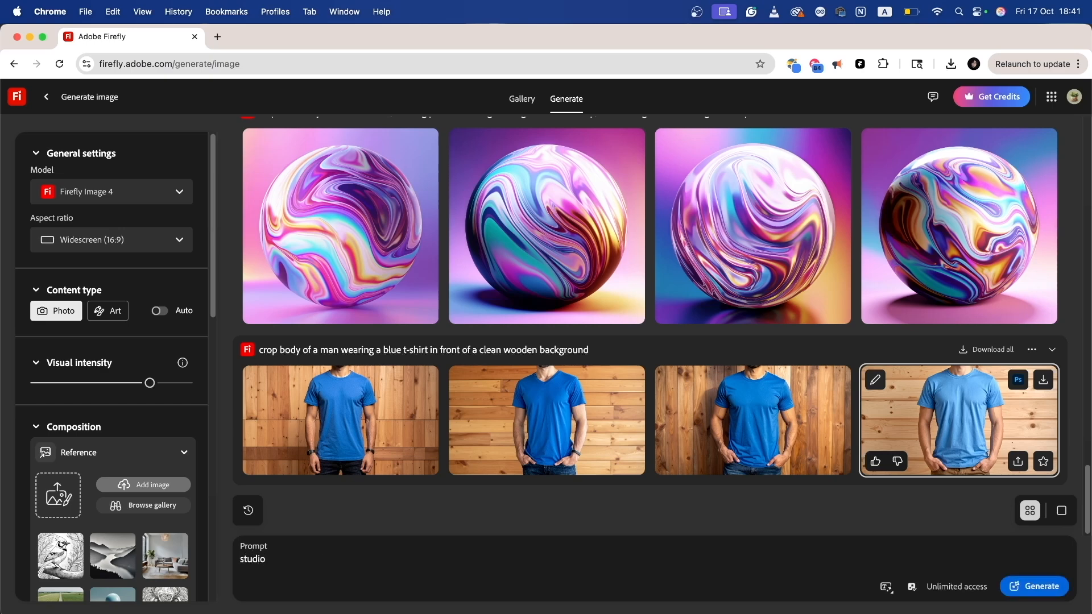
{"action": "type", "text": " s"}
{"action": "key", "text": "BackSpace"}
{"action": "type", "text": "shot of a skincare bottle and packaging box on a smooth beige surface, diffused lighting,"}
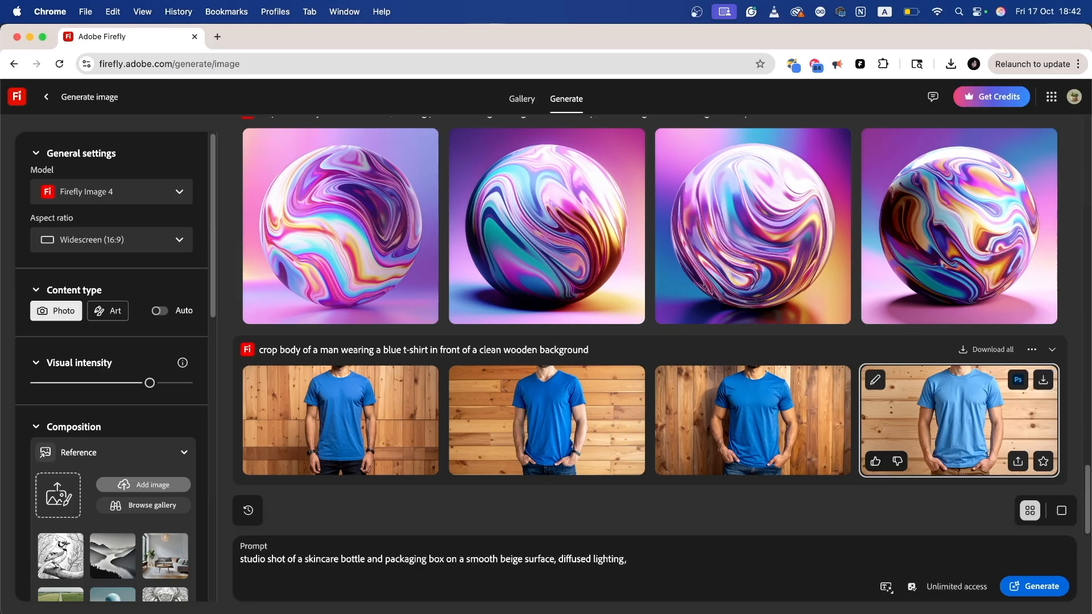
{"action": "type", "text": "lean relfections, minima"}
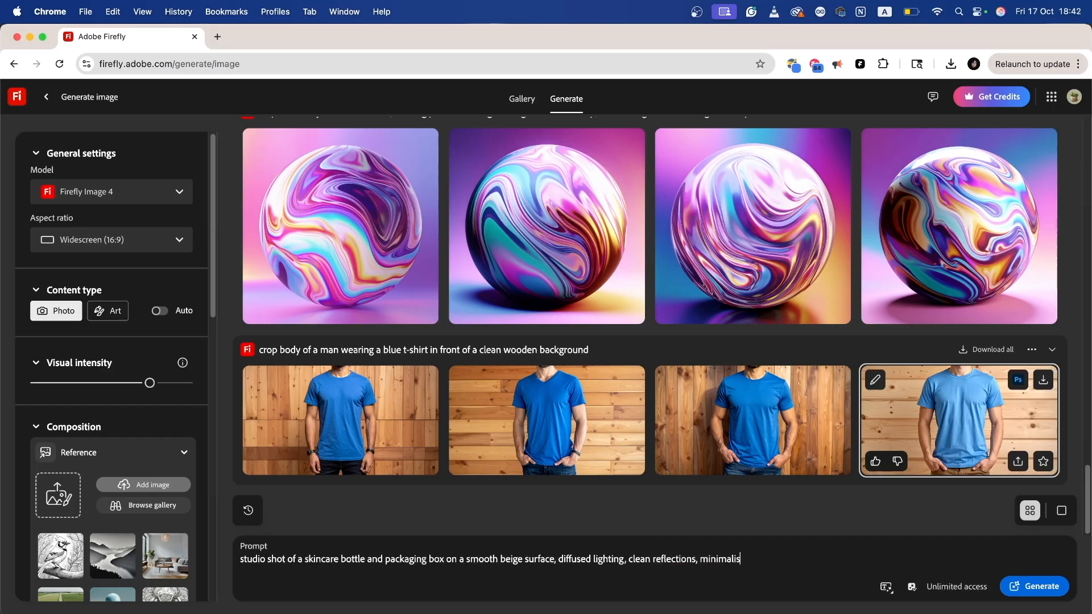
{"action": "type", "text": "list aesthetic and hyper-reali"}
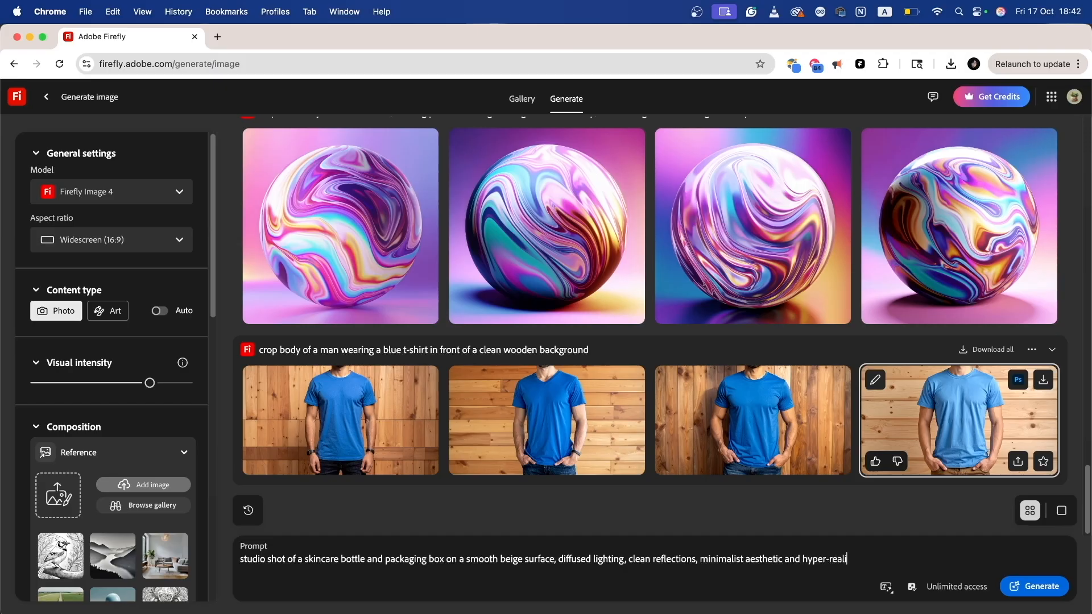
{"action": "type", "text": "stic photo"}
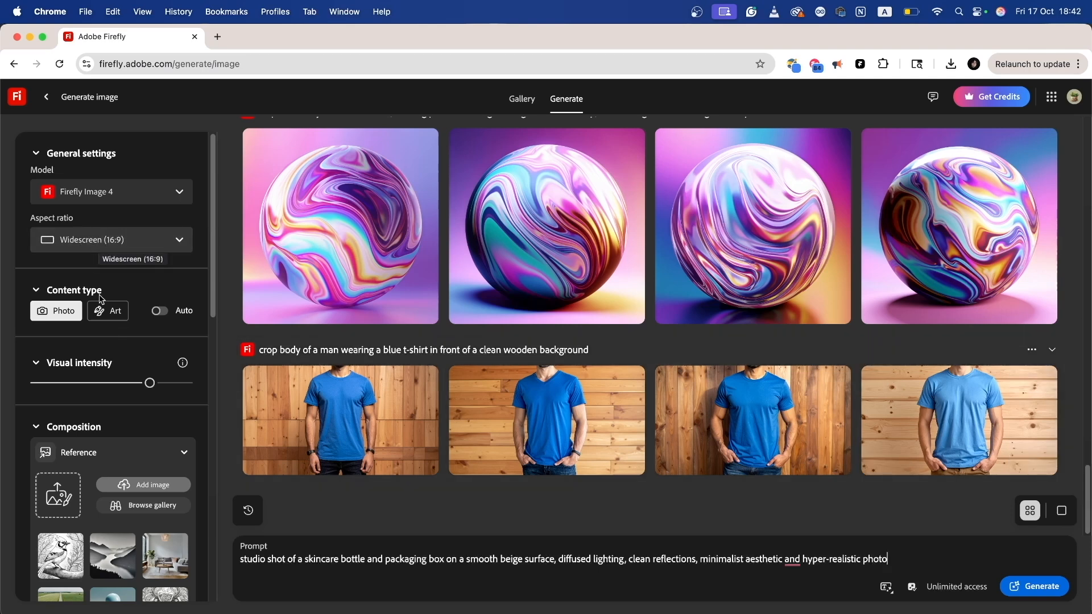
{"action": "scroll", "coordinate": [100, 408], "scroll_direction": "down", "scroll_amount": 10}
{"action": "scroll", "coordinate": [165, 307], "scroll_direction": "down", "scroll_amount": 5}
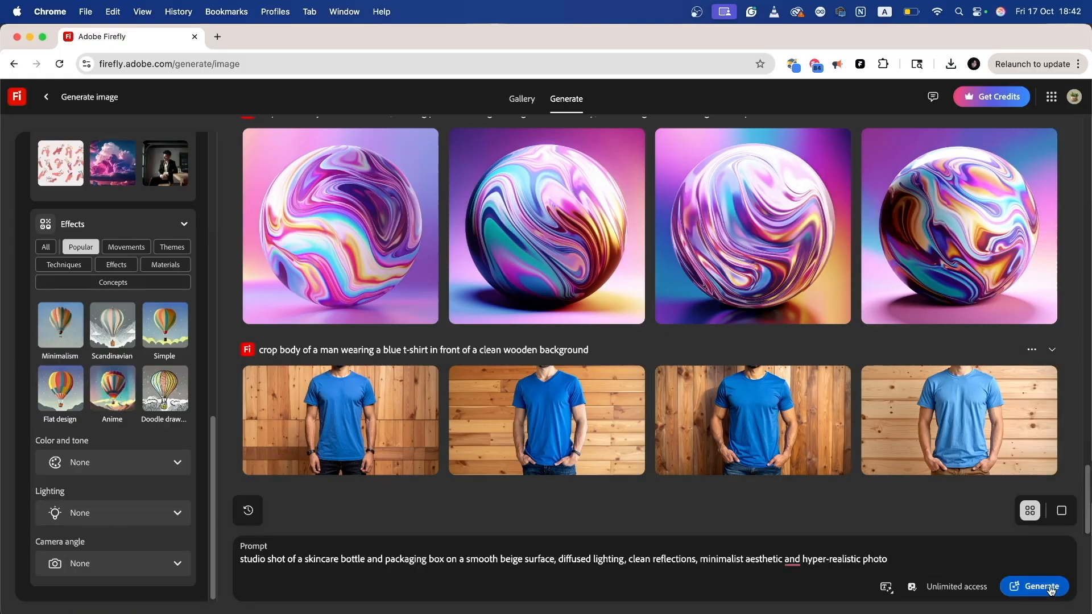
{"action": "left_click", "coordinate": [1030, 592]}
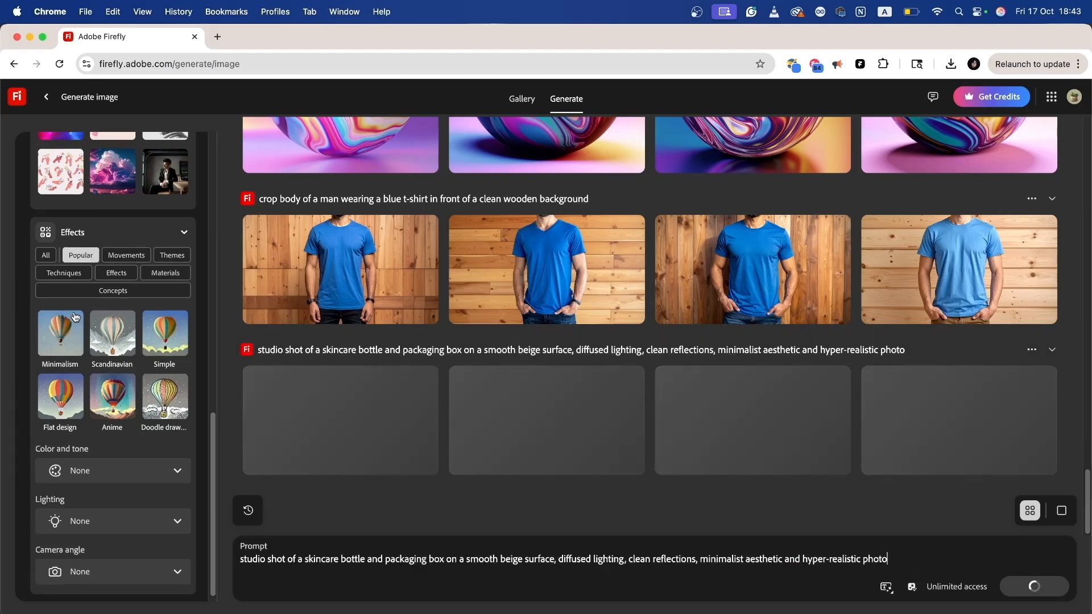
Step: Preview the generated skincare images and open the fourth one, a white box beside a white dropper bottle, in Generative fill
{"action": "scroll", "coordinate": [204, 365], "scroll_direction": "up", "scroll_amount": 4}
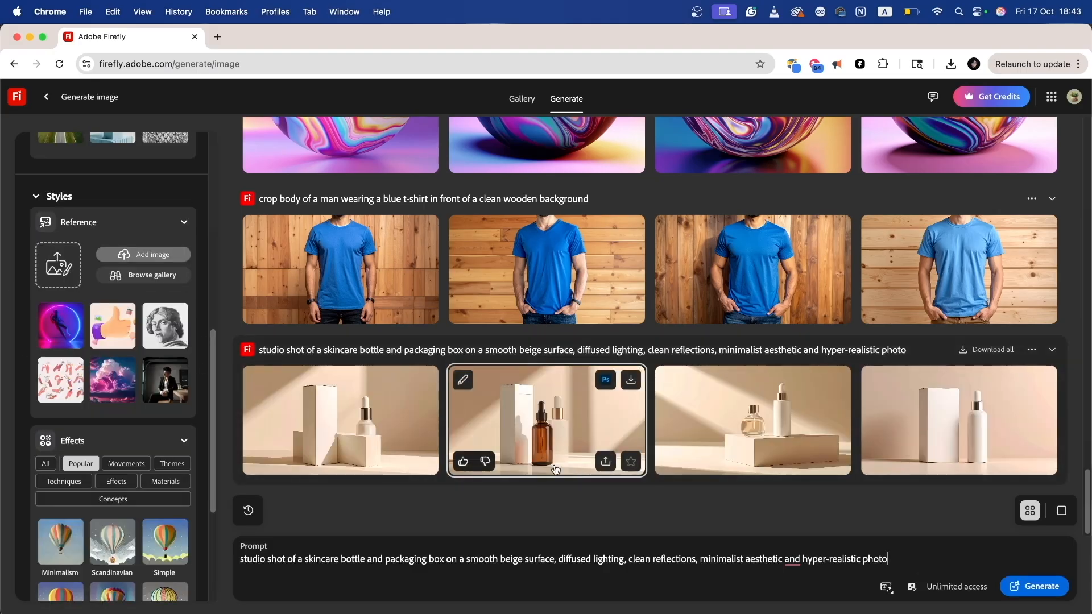
{"action": "left_click", "coordinate": [455, 375]}
{"action": "key", "text": "Right"}
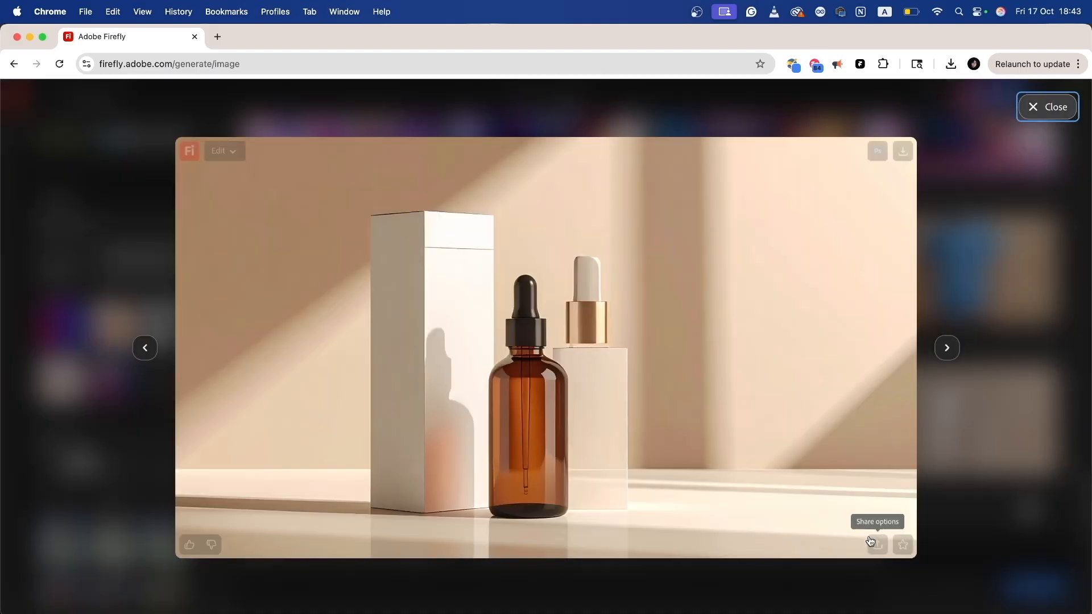
{"action": "key", "text": "Right"}
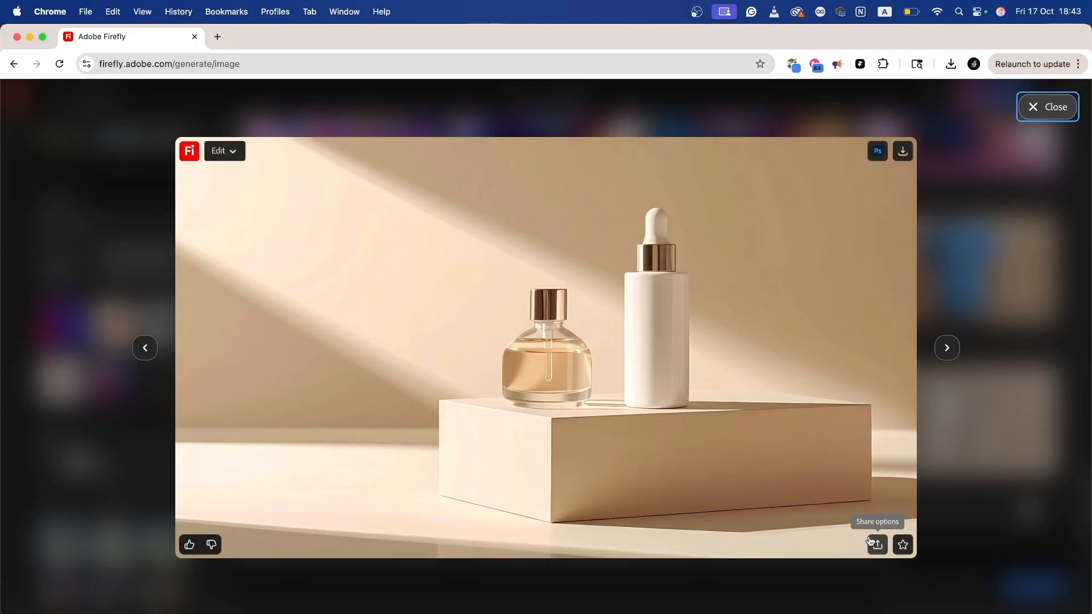
{"action": "key", "text": "Right"}
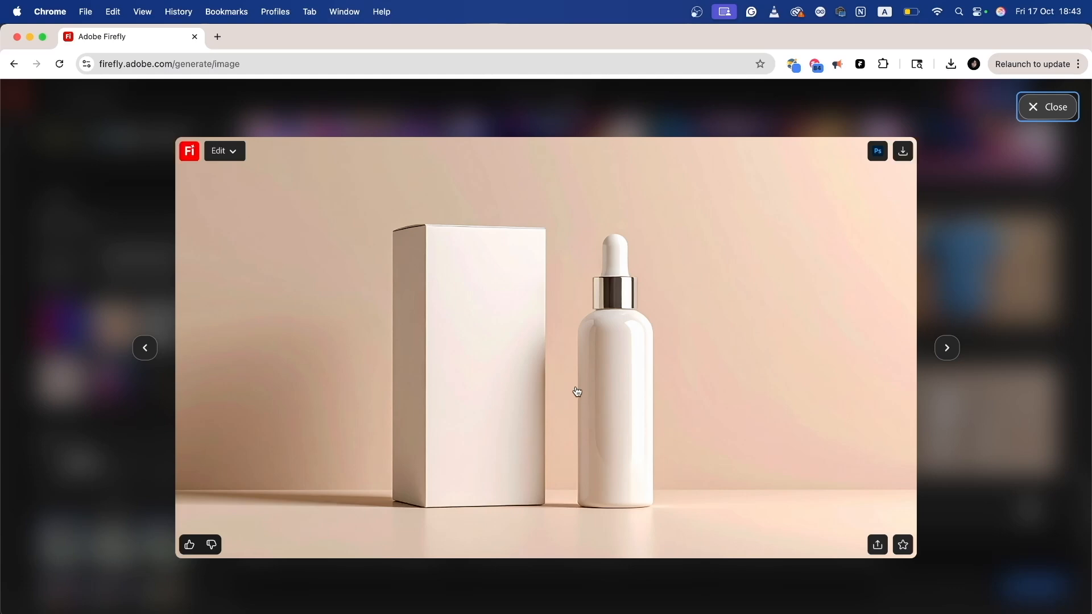
{"action": "left_click", "coordinate": [225, 151]}
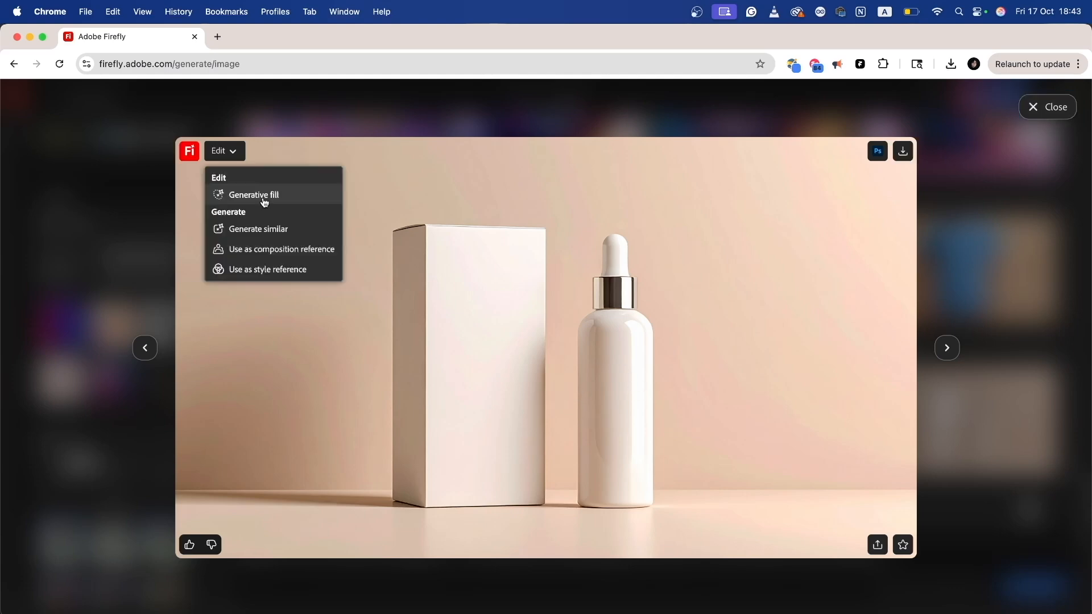
{"action": "left_click", "coordinate": [265, 196]}
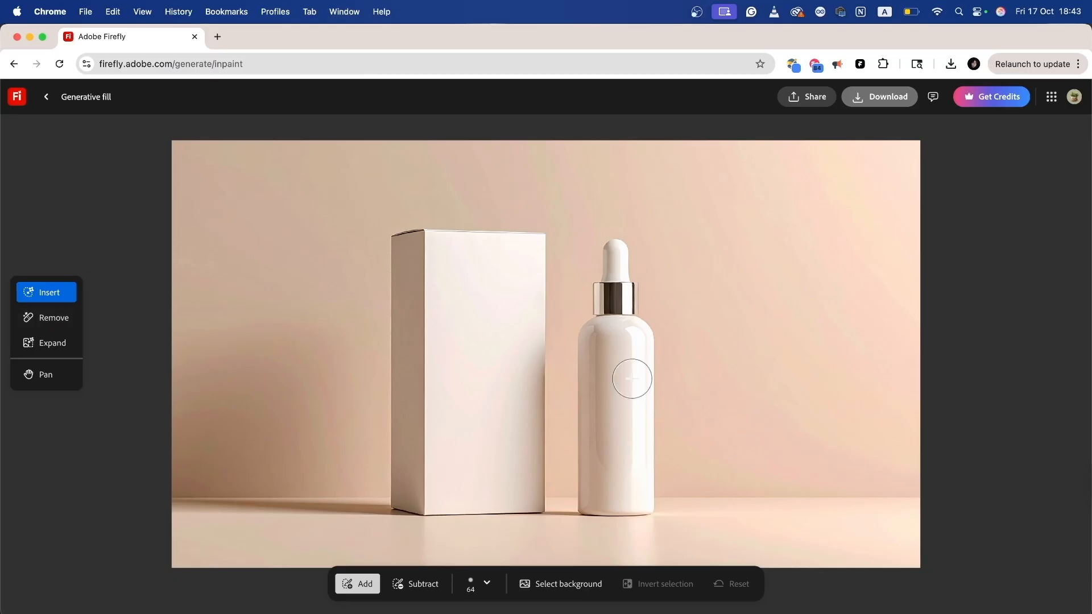
Step: Brush over the white bottle's body at 64 px with Insert and generate a fill with the prompt "pattern"
{"action": "left_click", "coordinate": [586, 375]}
{"action": "mouse_move", "coordinate": [591, 385]}
{"action": "left_mouse_down"}
{"action": "mouse_move", "coordinate": [586, 510]}
{"action": "mouse_move", "coordinate": [597, 466]}
{"action": "mouse_move", "coordinate": [602, 505]}
{"action": "left_mouse_up"}
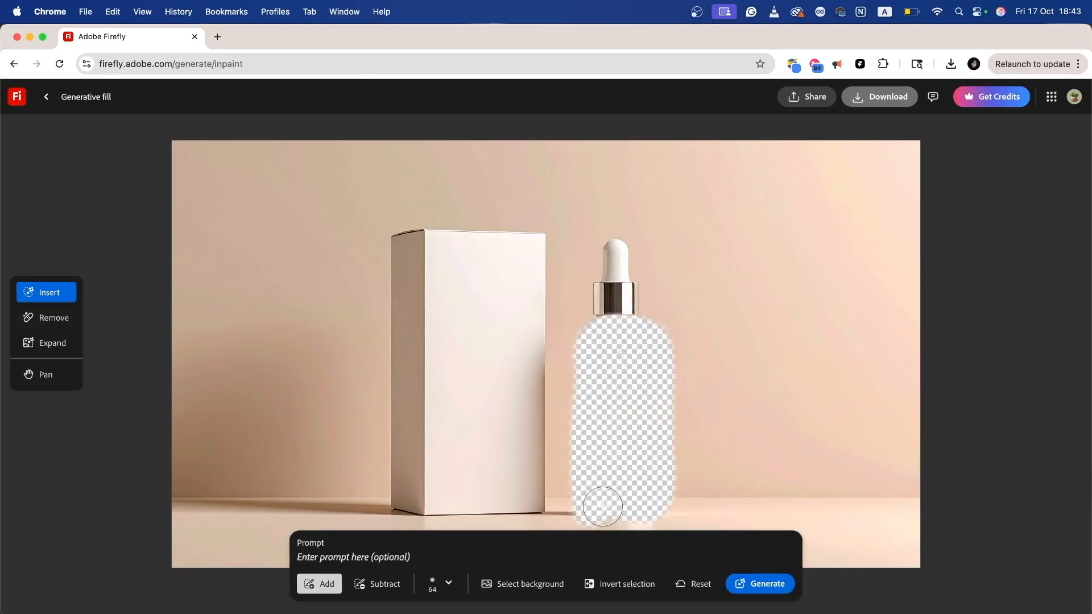
{"action": "left_click", "coordinate": [452, 556]}
{"action": "type", "text": "pa"}
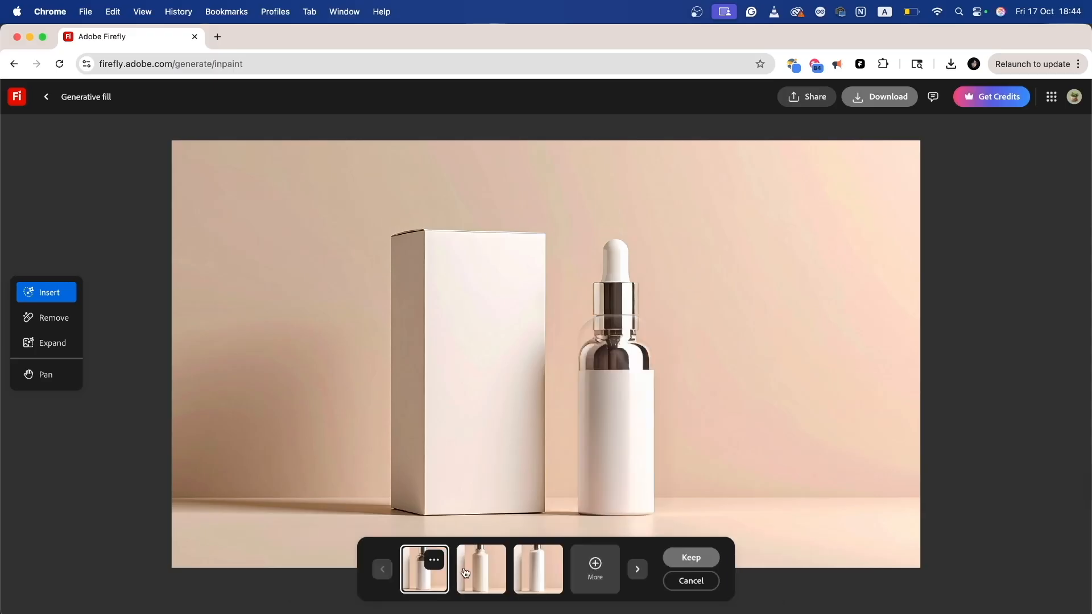
Step: Check the second and third pattern variations on the bottle and discard the generated fills
{"action": "left_click", "coordinate": [471, 579]}
{"action": "left_click", "coordinate": [545, 579]}
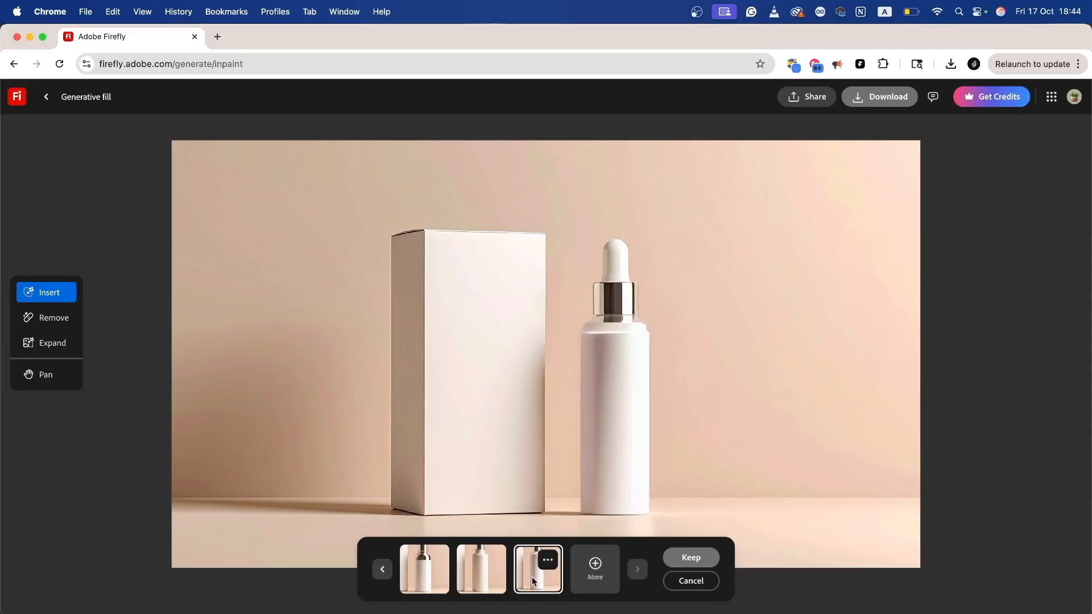
{"action": "left_click", "coordinate": [691, 581]}
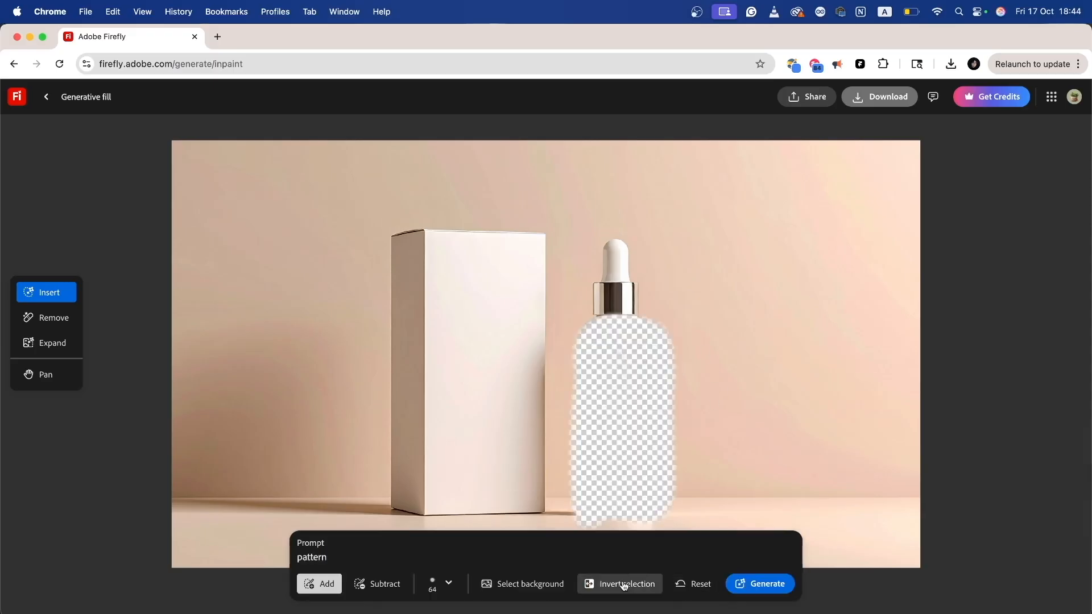
Step: Add "flower" before "pattern" in the prompt and generate the bottle fill again
{"action": "left_click", "coordinate": [297, 558]}
{"action": "type", "text": "flower"}
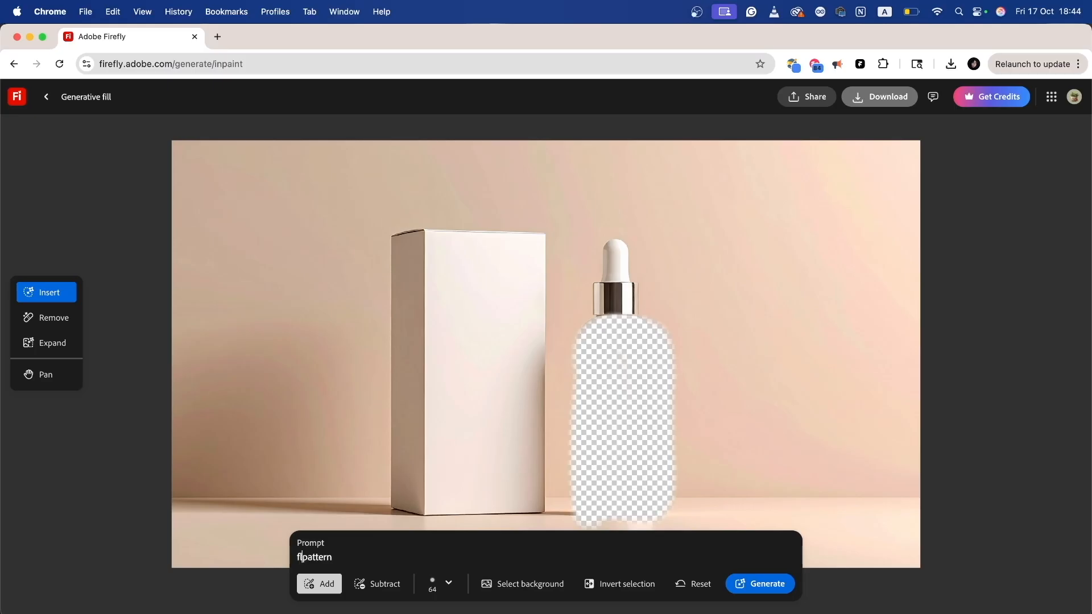
{"action": "key", "text": "Return"}
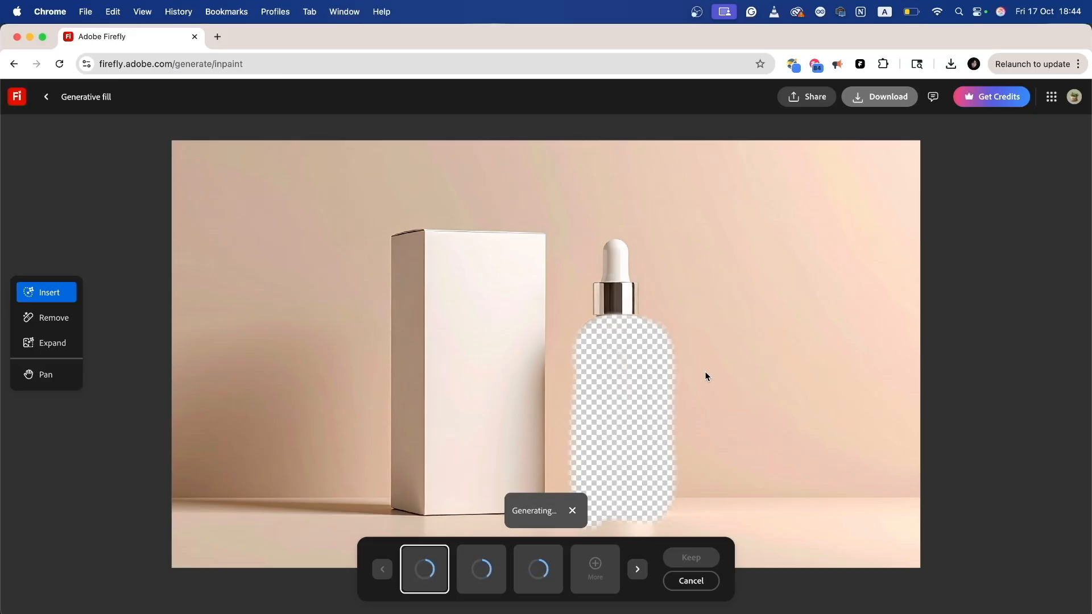
Step: Examine the third, second and first flower variations on the bottle up close
{"action": "left_click", "coordinate": [538, 583]}
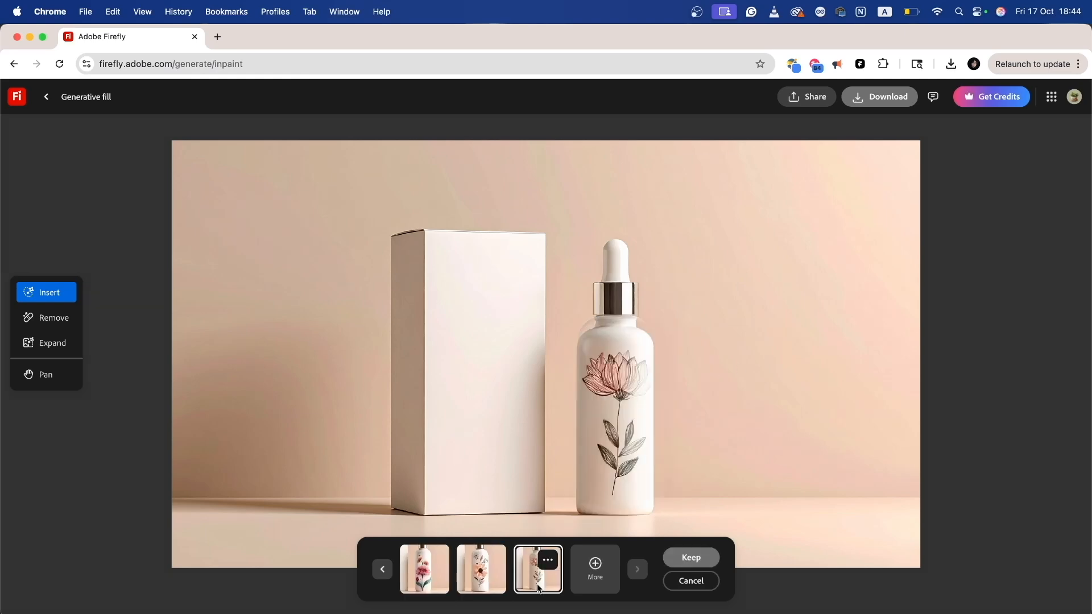
{"action": "scroll", "coordinate": [608, 359], "scroll_direction": "up", "scroll_amount": 10}
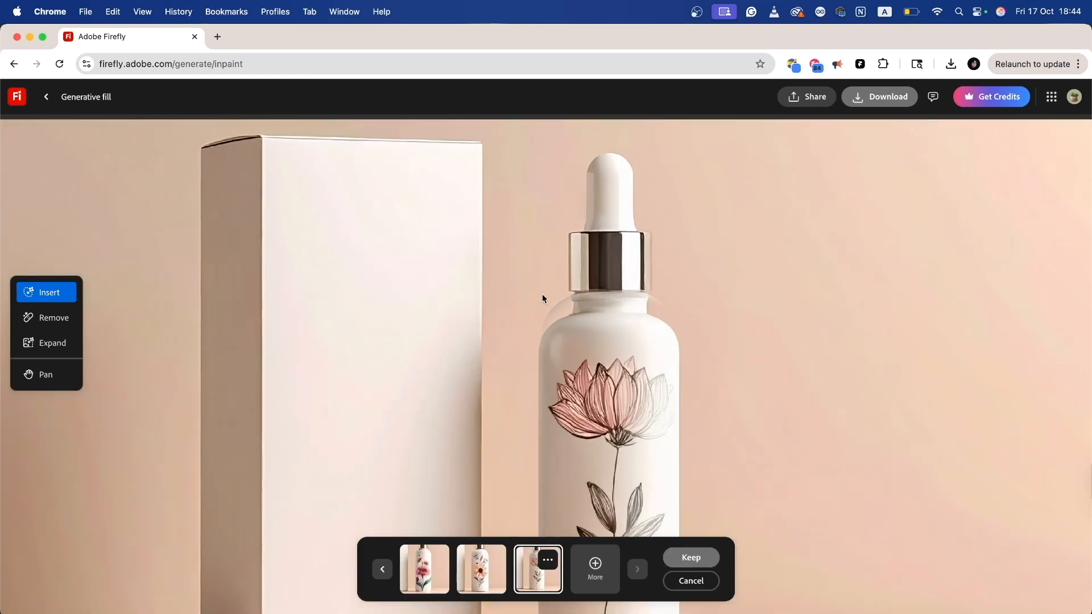
{"action": "scroll", "coordinate": [599, 401], "scroll_direction": "down", "scroll_amount": 10}
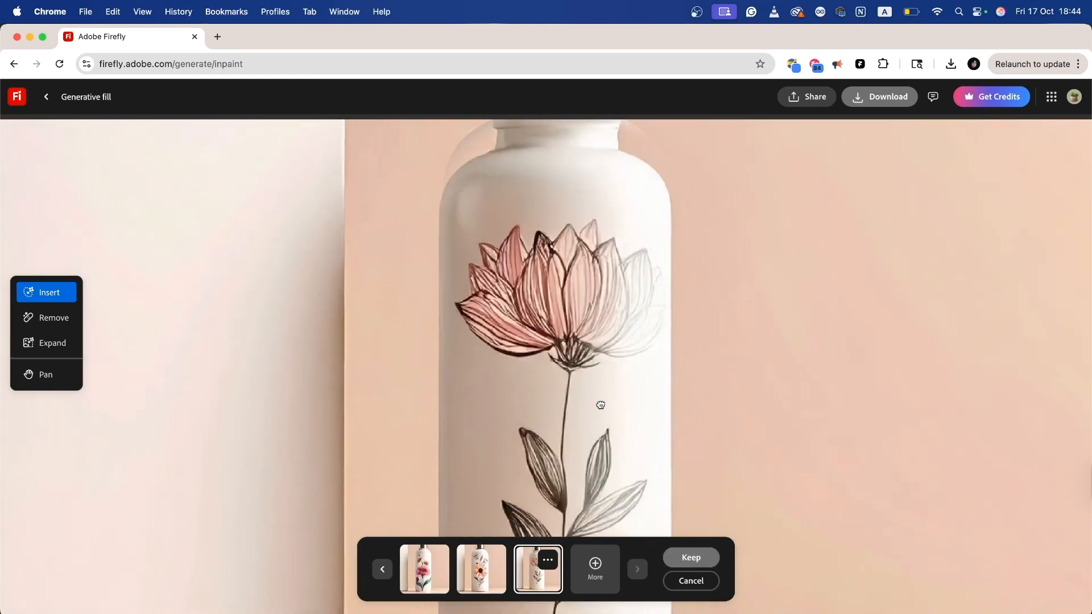
{"action": "left_click", "coordinate": [469, 590]}
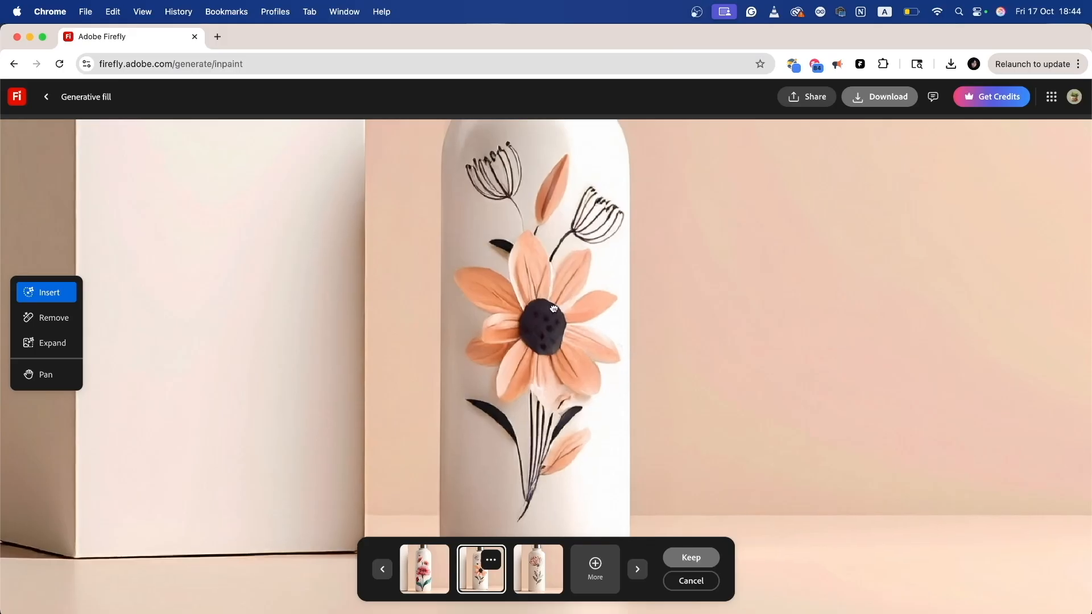
{"action": "scroll", "coordinate": [598, 331], "scroll_direction": "up", "scroll_amount": 1}
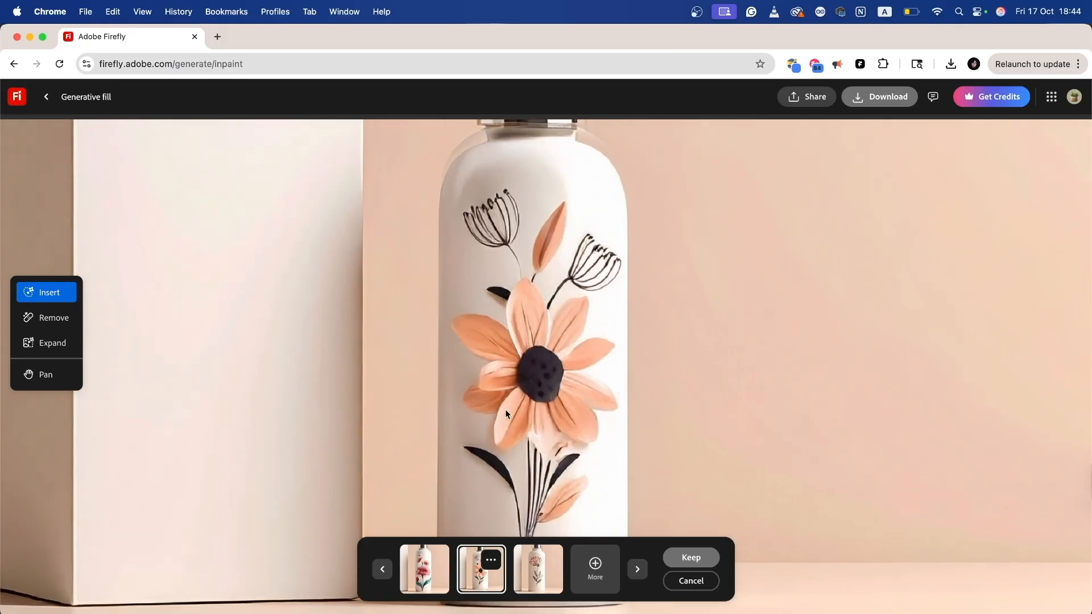
{"action": "left_click", "coordinate": [432, 567]}
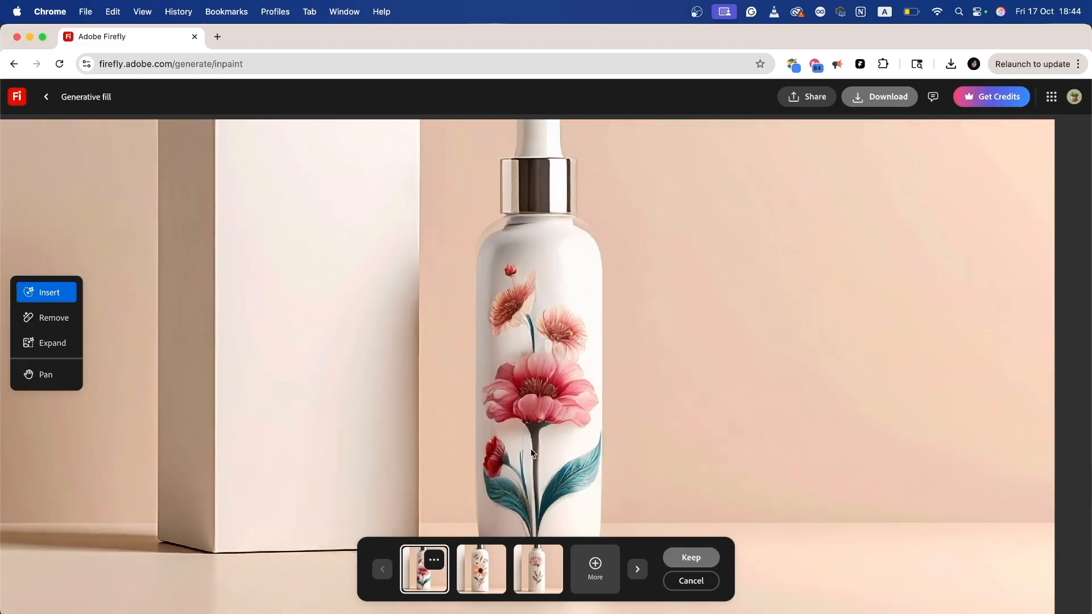
{"action": "scroll", "coordinate": [502, 395], "scroll_direction": "down", "scroll_amount": 6}
{"action": "scroll", "coordinate": [519, 391], "scroll_direction": "up", "scroll_amount": 4}
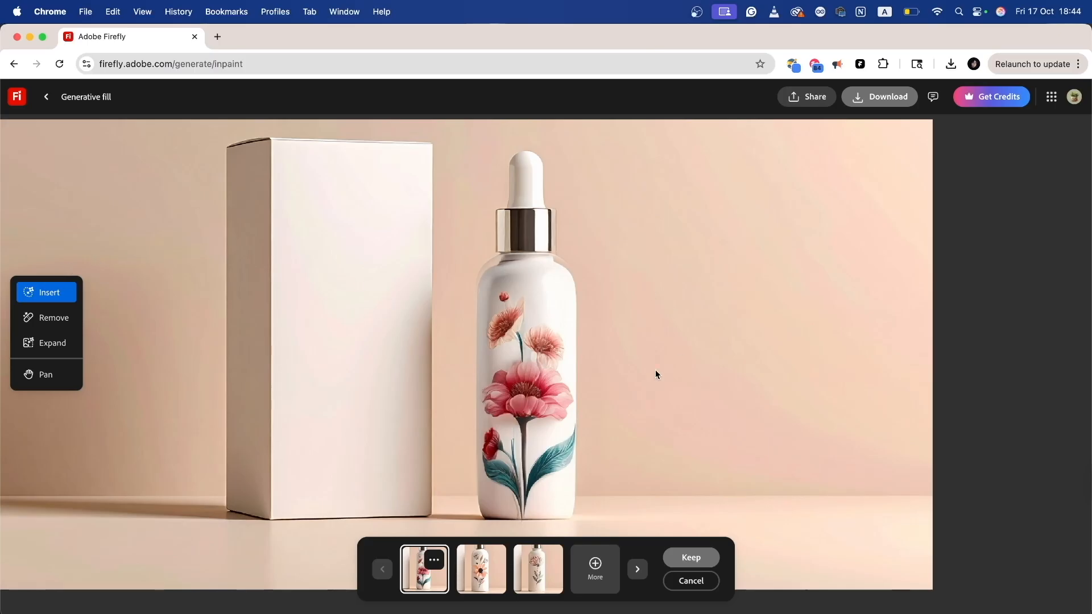
Step: Discard the generated flower fills, leave Generative fill, and open the fourth skincare image in Photoshop on the web
{"action": "left_click", "coordinate": [691, 581]}
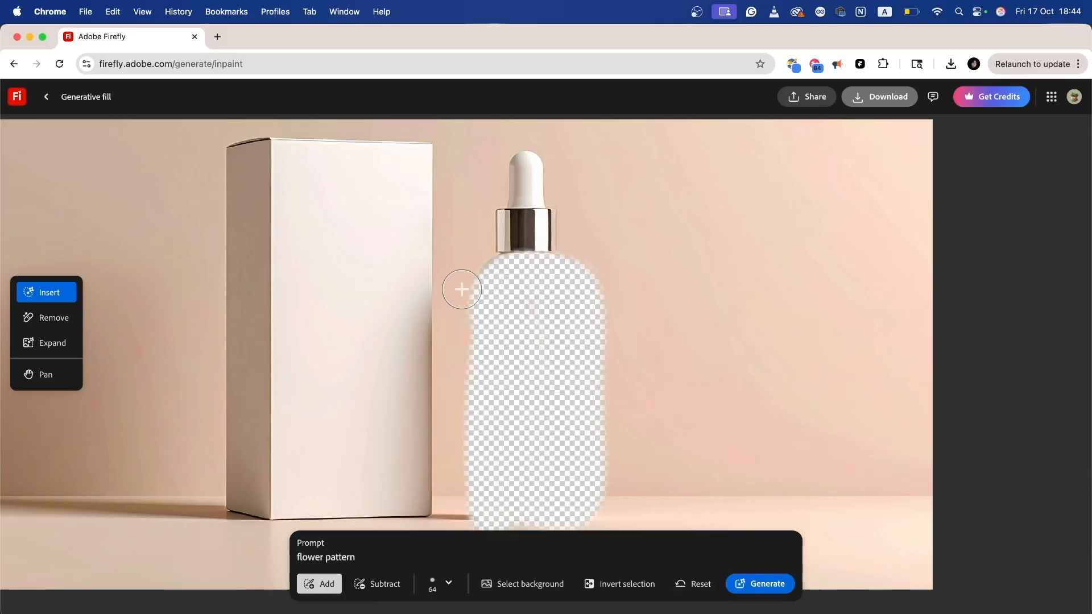
{"action": "left_click", "coordinate": [46, 97]}
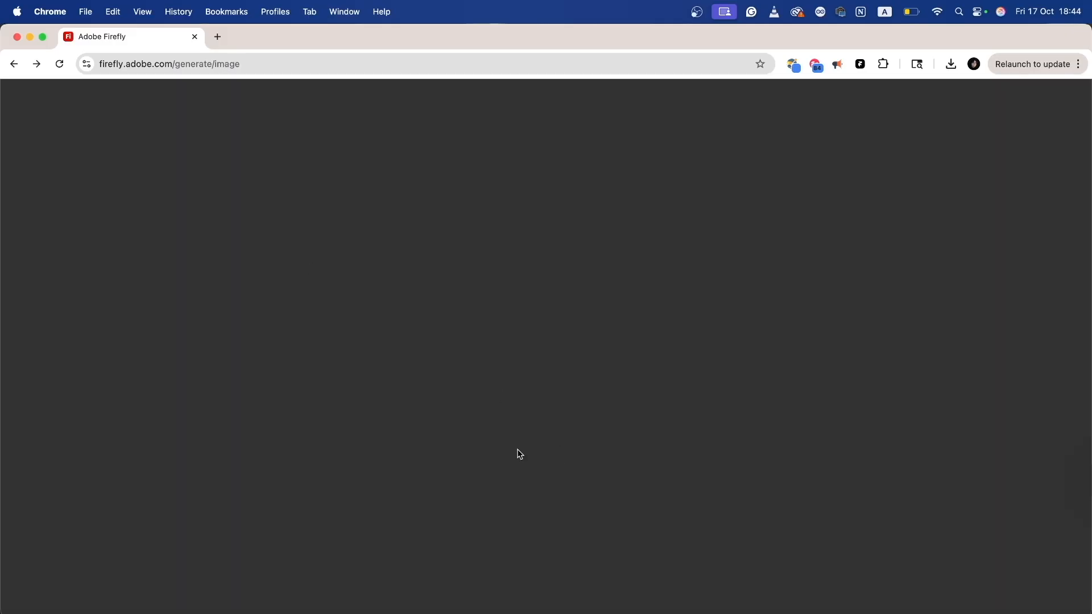
{"action": "left_click", "coordinate": [1048, 108]}
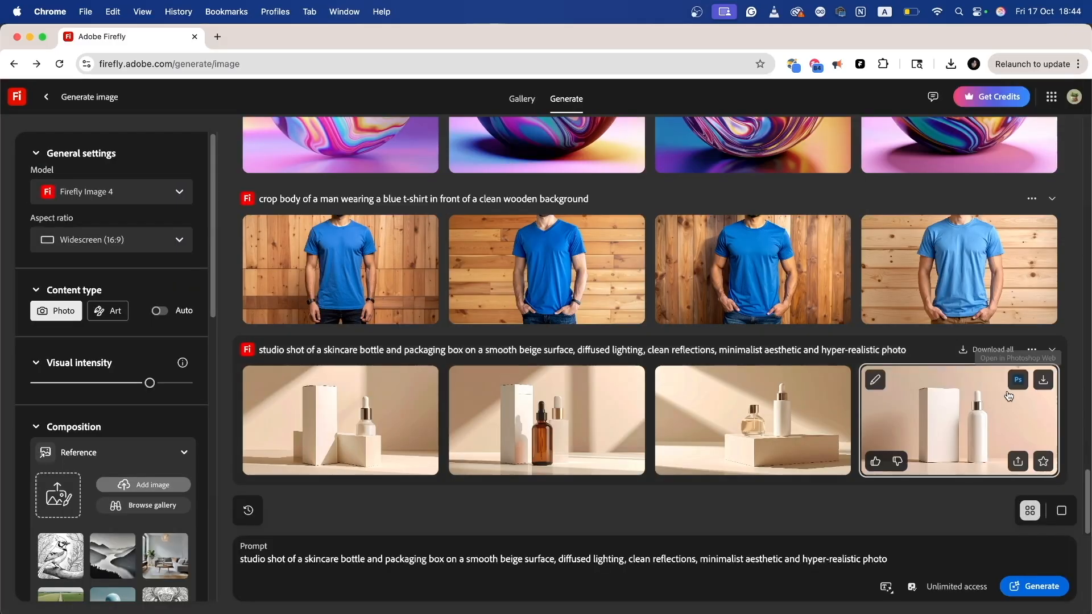
{"action": "left_click", "coordinate": [1019, 382]}
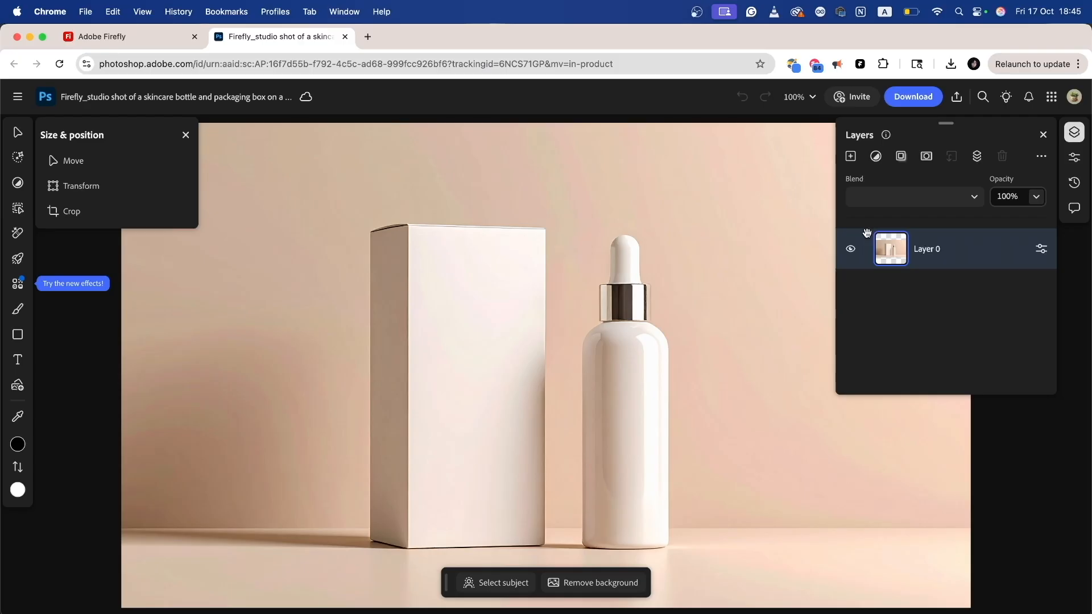
Step: Rename the image layer as "Base"
{"action": "double_click", "coordinate": [928, 251]}
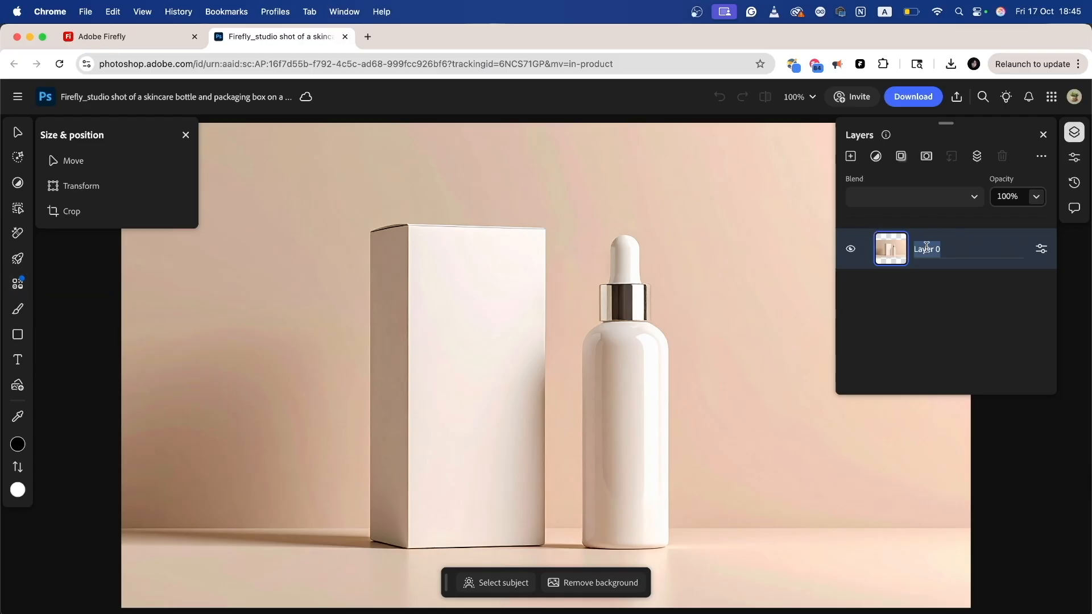
{"action": "key", "text": "BackSpace"}
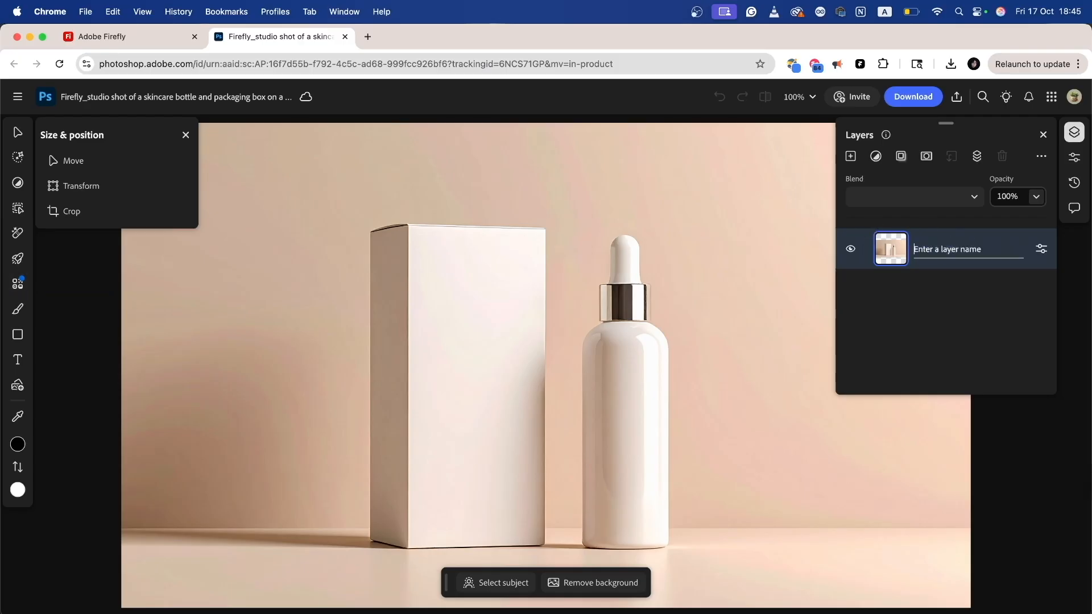
{"action": "type", "text": "Base"}
{"action": "key", "text": "Return"}
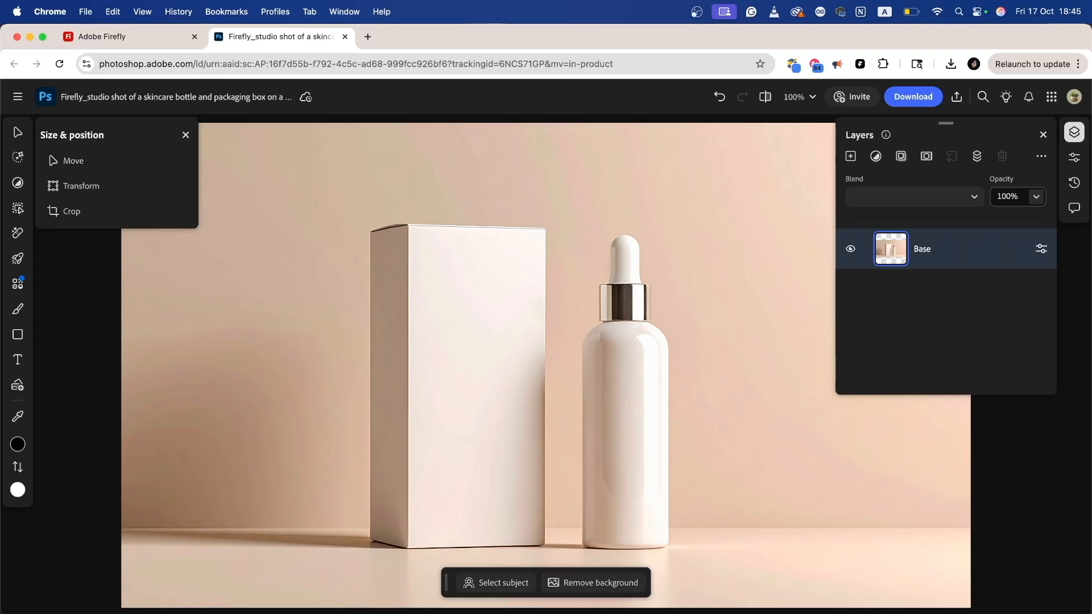
Step: Reframe the canvas to 2440 × 1536 px, trimming the image's right side, and fill the added left area using Generative expand without a prompt
{"action": "scroll", "coordinate": [467, 305], "scroll_direction": "up", "scroll_amount": 3}
{"action": "scroll", "coordinate": [469, 306], "scroll_direction": "down", "scroll_amount": 10}
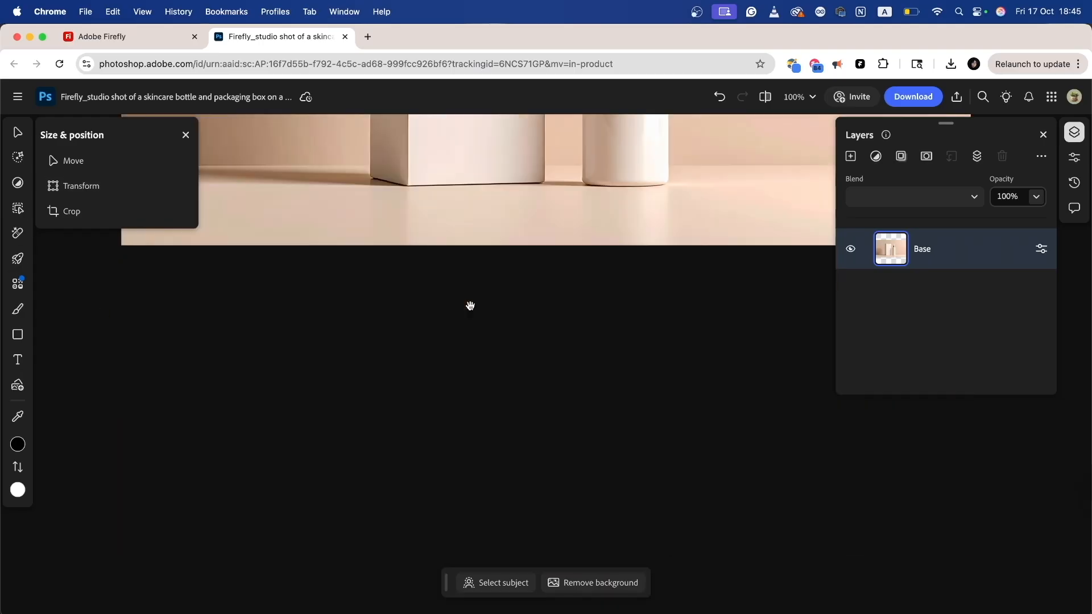
{"action": "scroll", "coordinate": [470, 306], "scroll_direction": "up", "scroll_amount": 5}
{"action": "scroll", "coordinate": [471, 305], "scroll_direction": "down", "scroll_amount": 5}
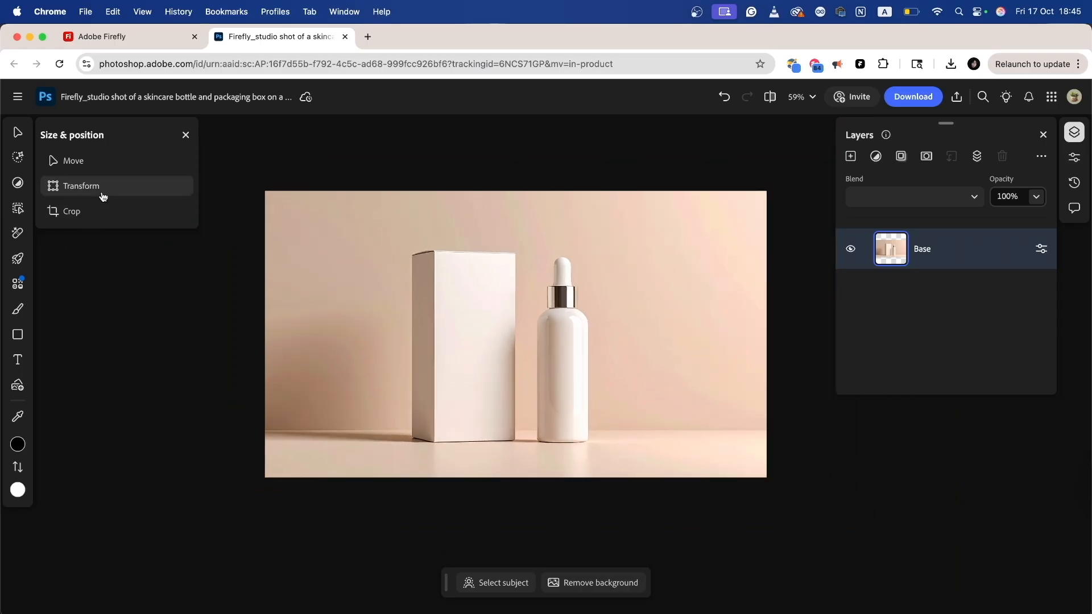
{"action": "left_click", "coordinate": [125, 216]}
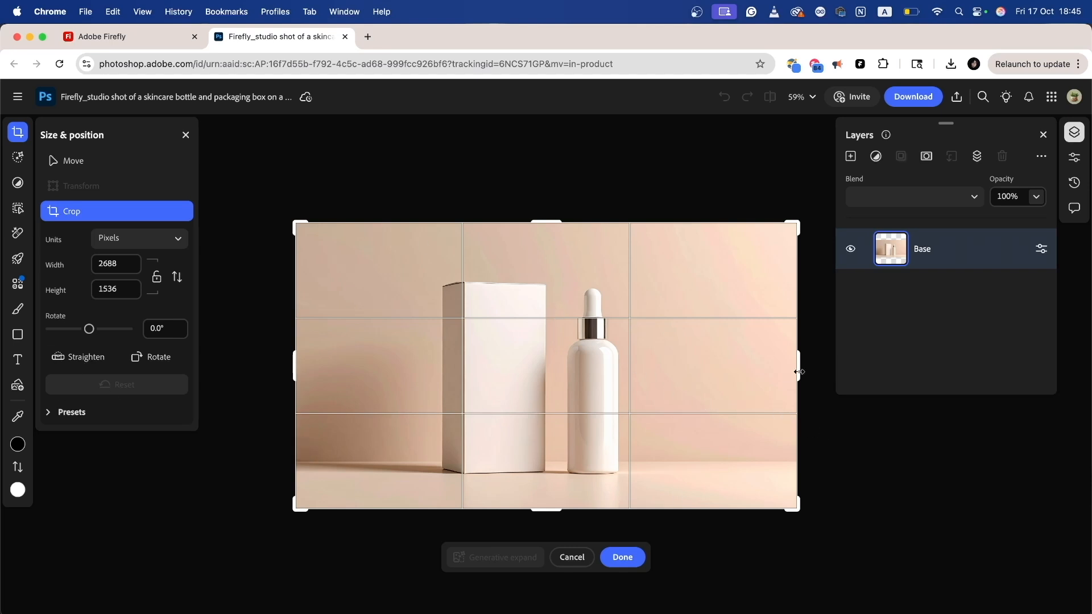
{"action": "left_click_drag", "start_coordinate": [802, 372], "coordinate": [679, 377]}
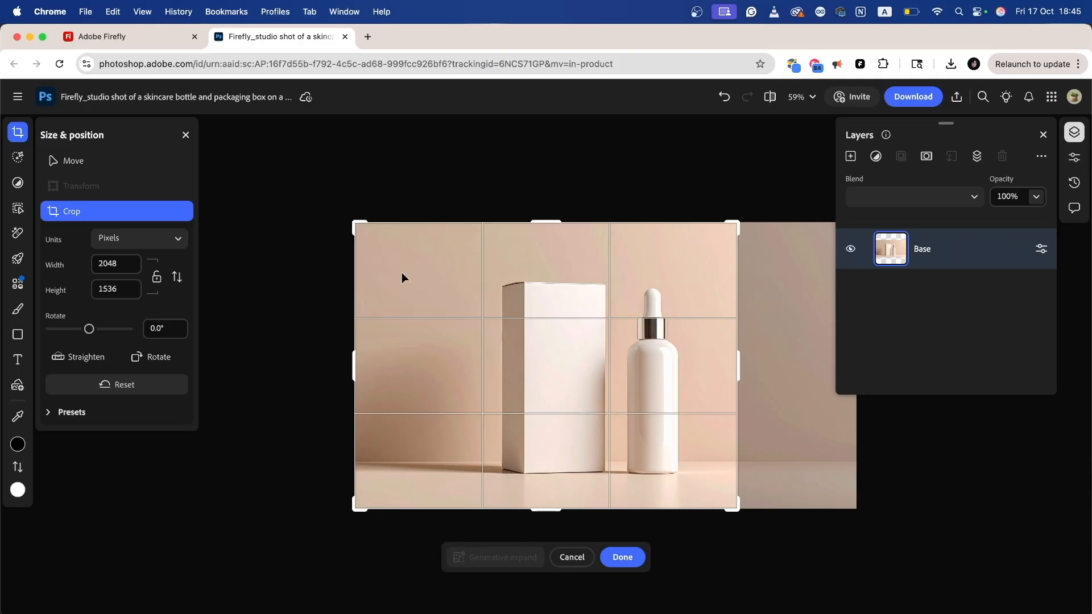
{"action": "left_click_drag", "start_coordinate": [377, 371], "coordinate": [316, 368]}
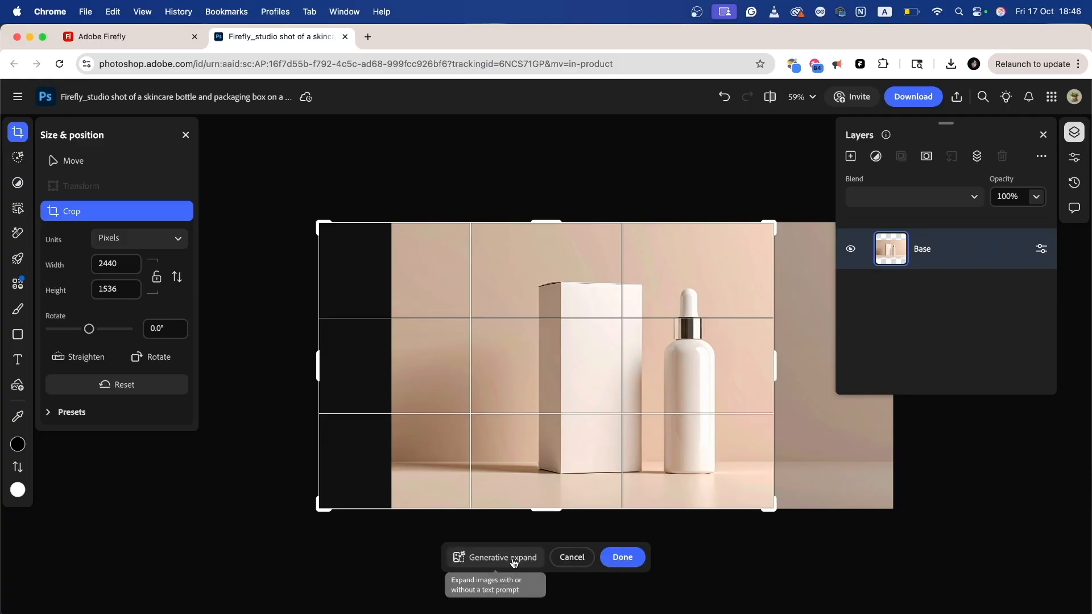
{"action": "left_click", "coordinate": [511, 563]}
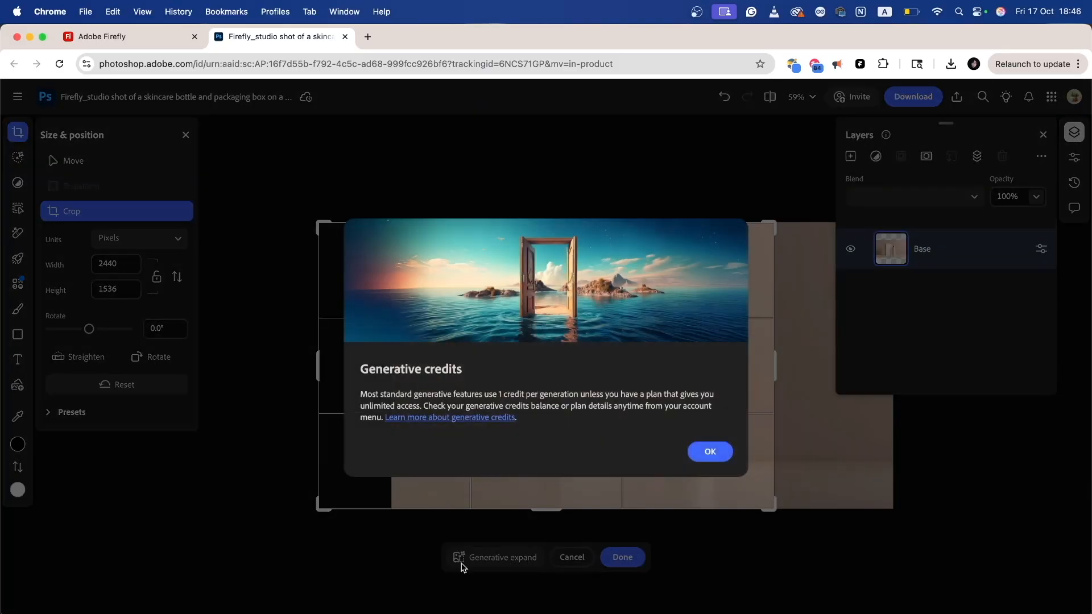
{"action": "left_click", "coordinate": [710, 451]}
{"action": "left_click", "coordinate": [675, 557]}
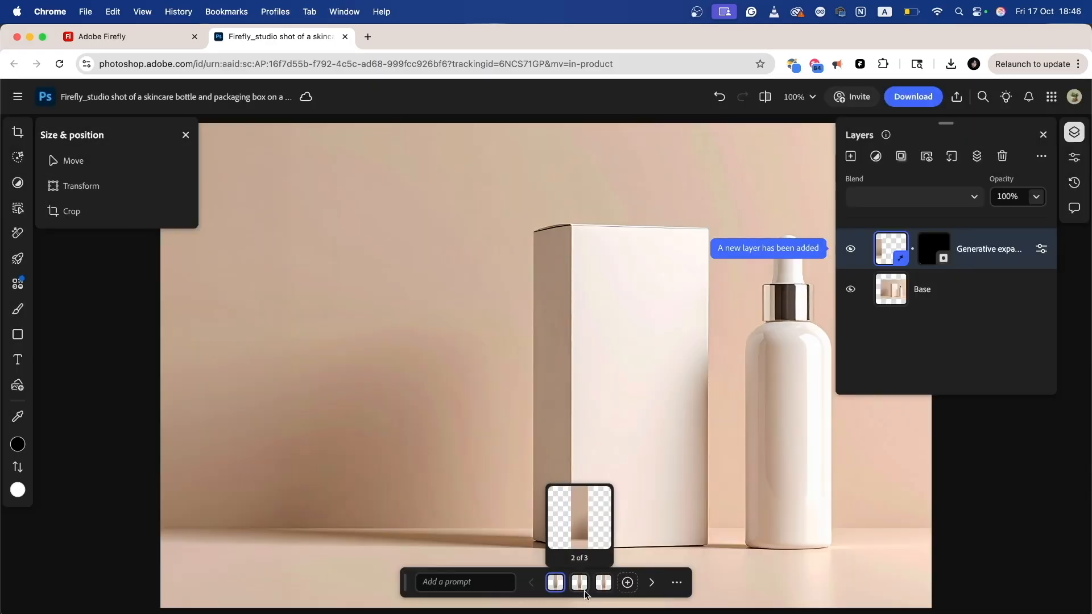
Step: Compare the second and third expand variations with the first and review the additional actions for the generated result
{"action": "left_click", "coordinate": [583, 590]}
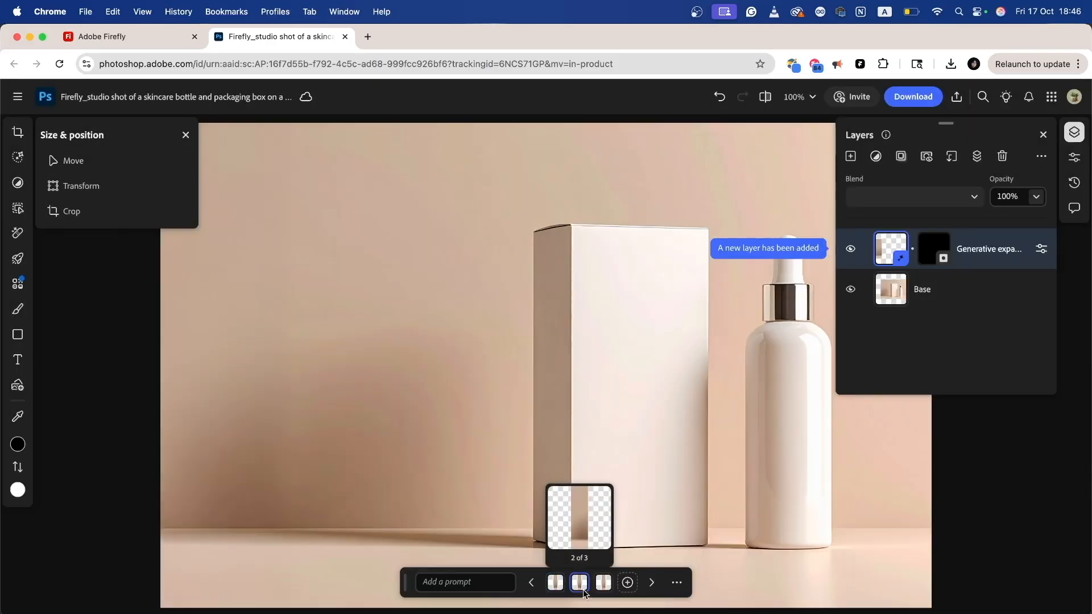
{"action": "left_click", "coordinate": [605, 586]}
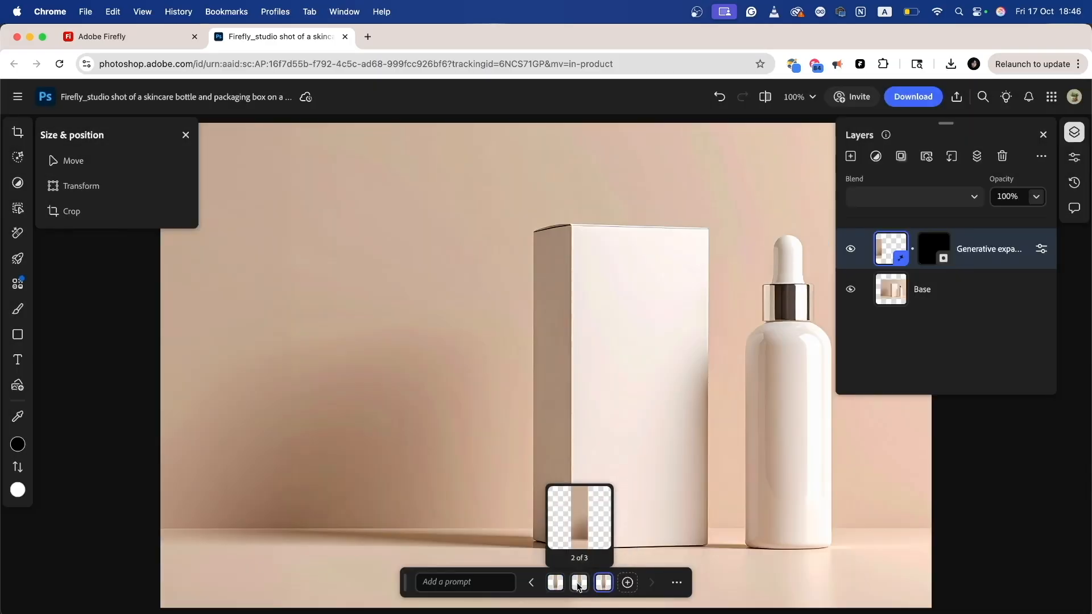
{"action": "left_click", "coordinate": [556, 582]}
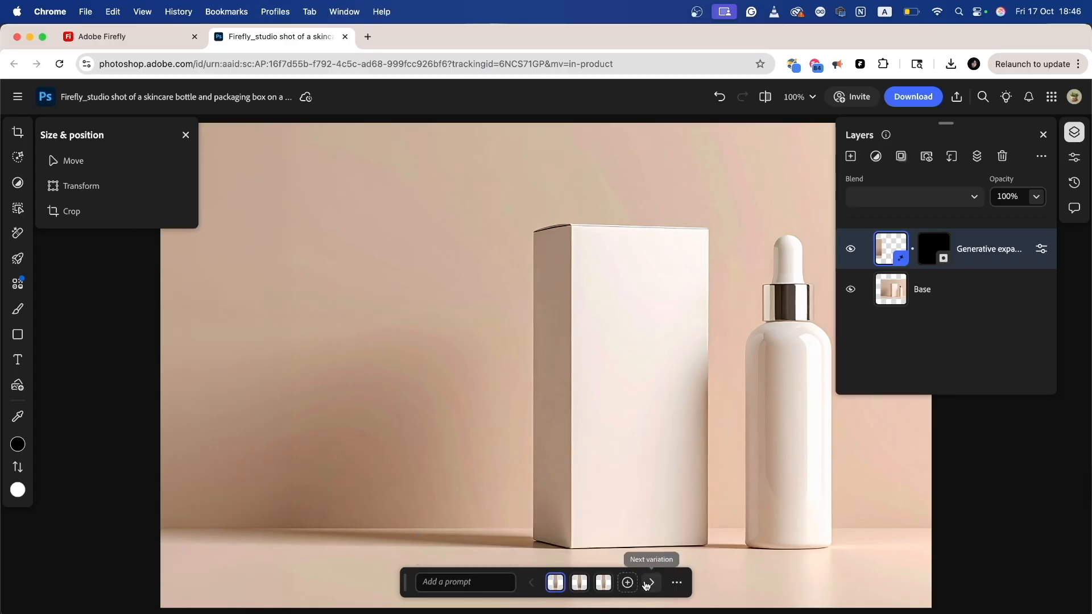
{"action": "left_click", "coordinate": [677, 582]}
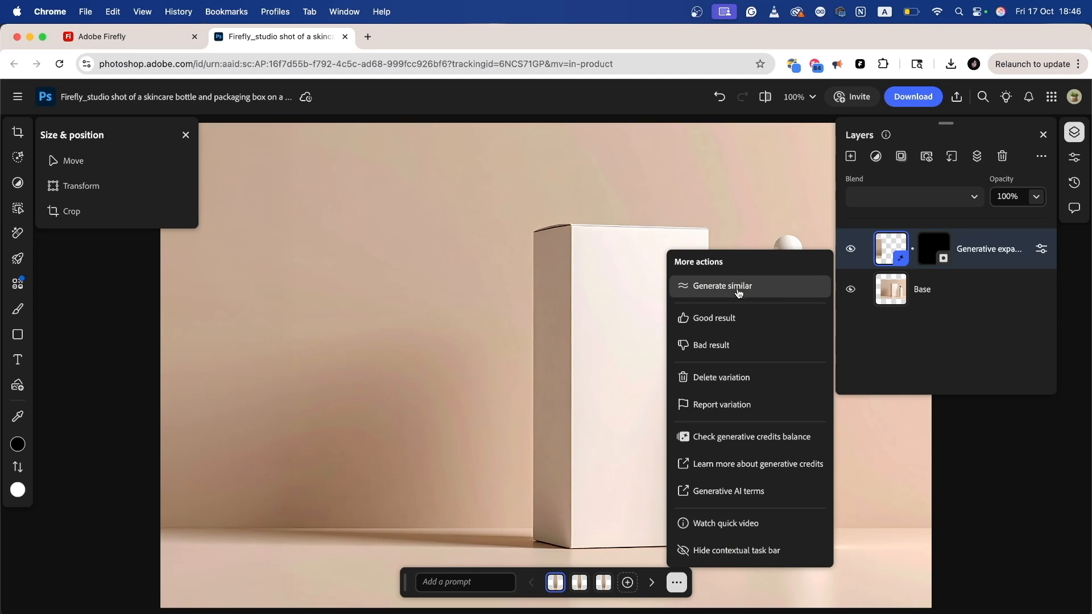
{"action": "mouse_move", "coordinate": [555, 588]}
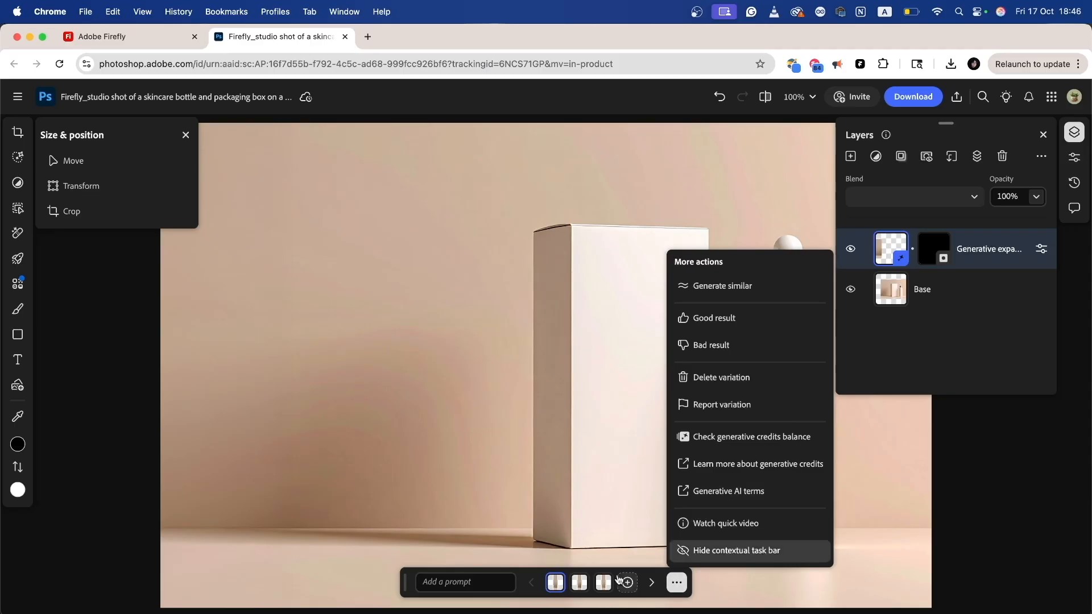
{"action": "left_click", "coordinate": [557, 583]}
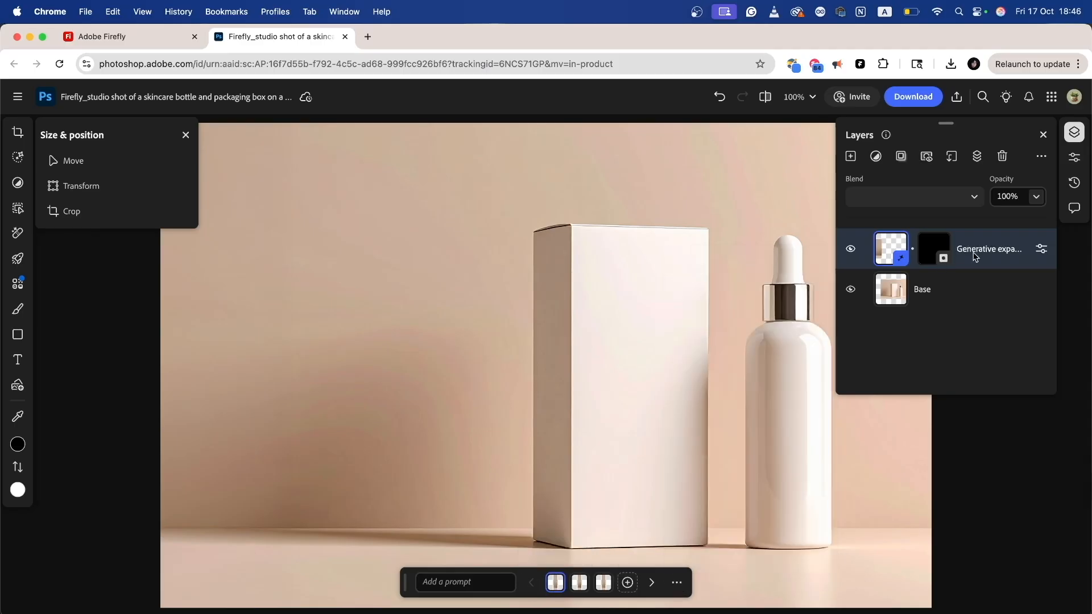
Step: Toggle the Generative expand layer's visibility to compare the image with and without the generated area
{"action": "left_click", "coordinate": [852, 250]}
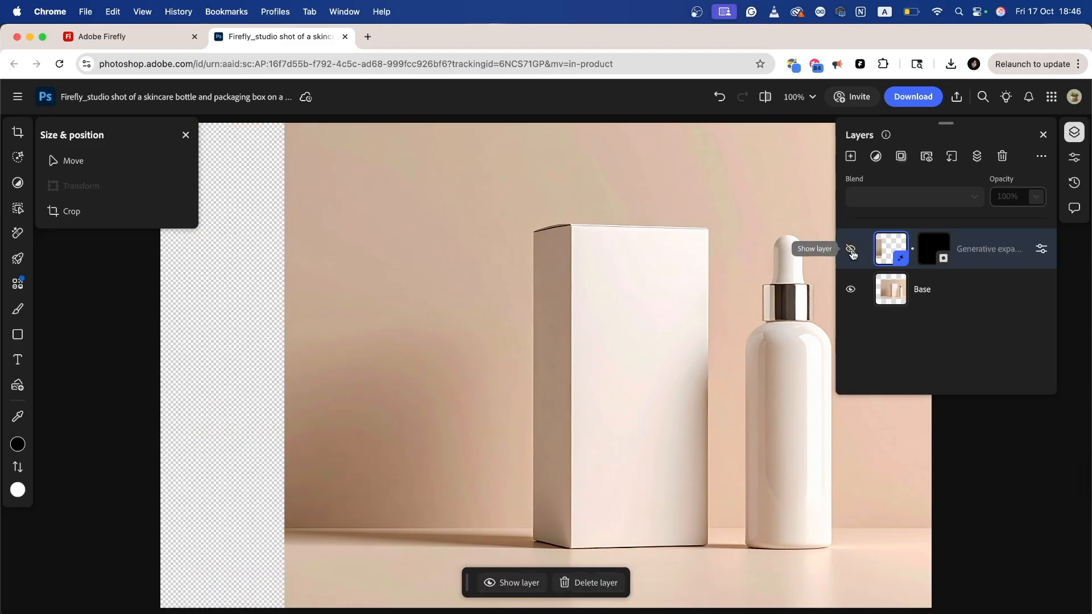
{"action": "left_click", "coordinate": [851, 250]}
{"action": "left_click", "coordinate": [851, 250]}
{"action": "left_click", "coordinate": [852, 251]}
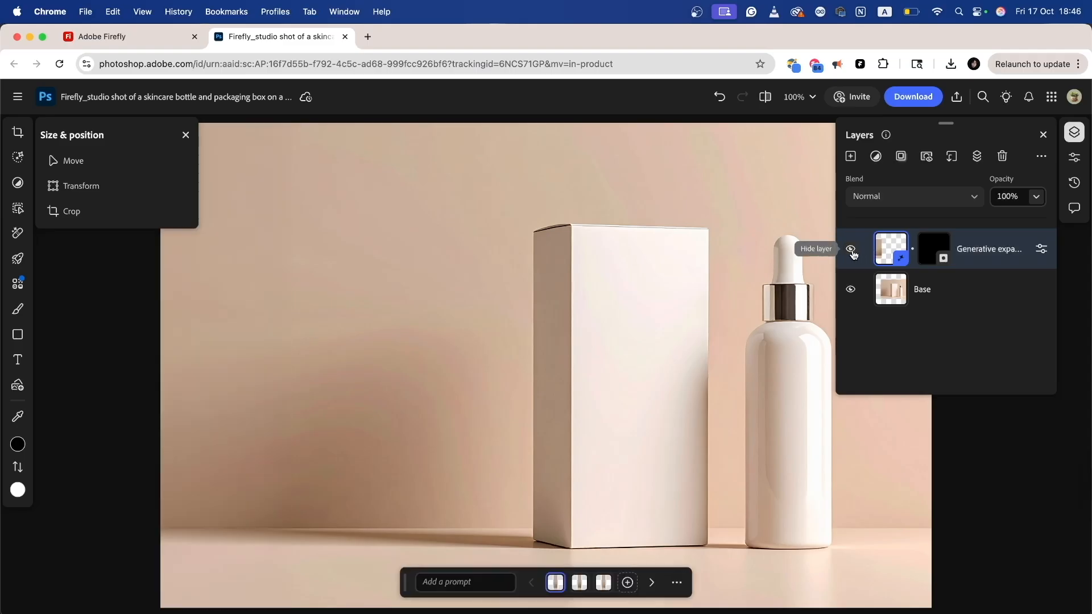
Step: Try hiding part of the generated area by painting on the expand layer's mask with a 75 px brush, and undo the strokes
{"action": "left_click", "coordinate": [942, 251]}
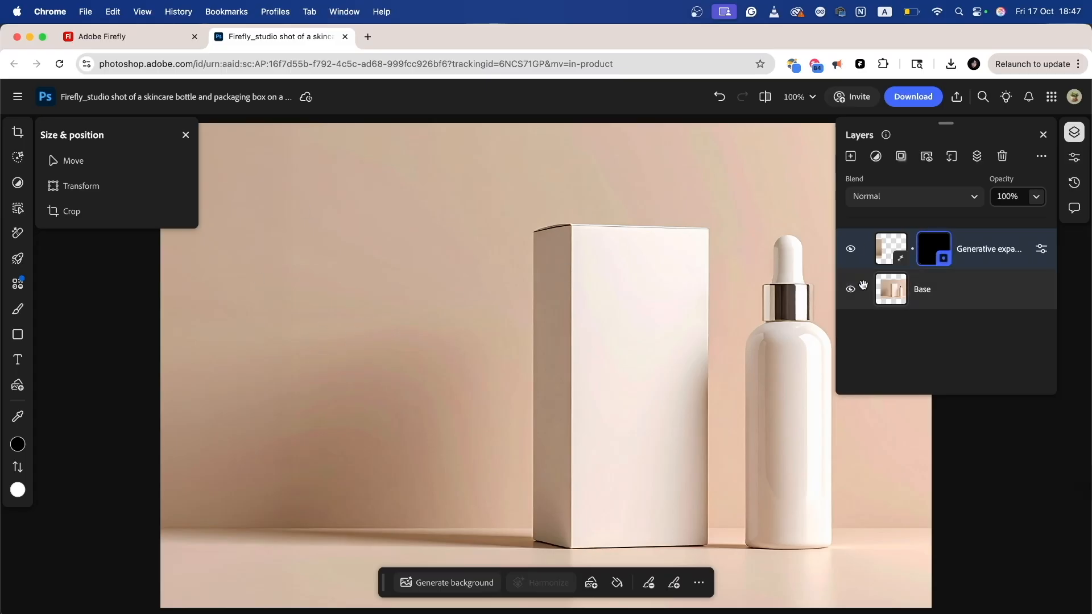
{"action": "left_click", "coordinate": [23, 310]}
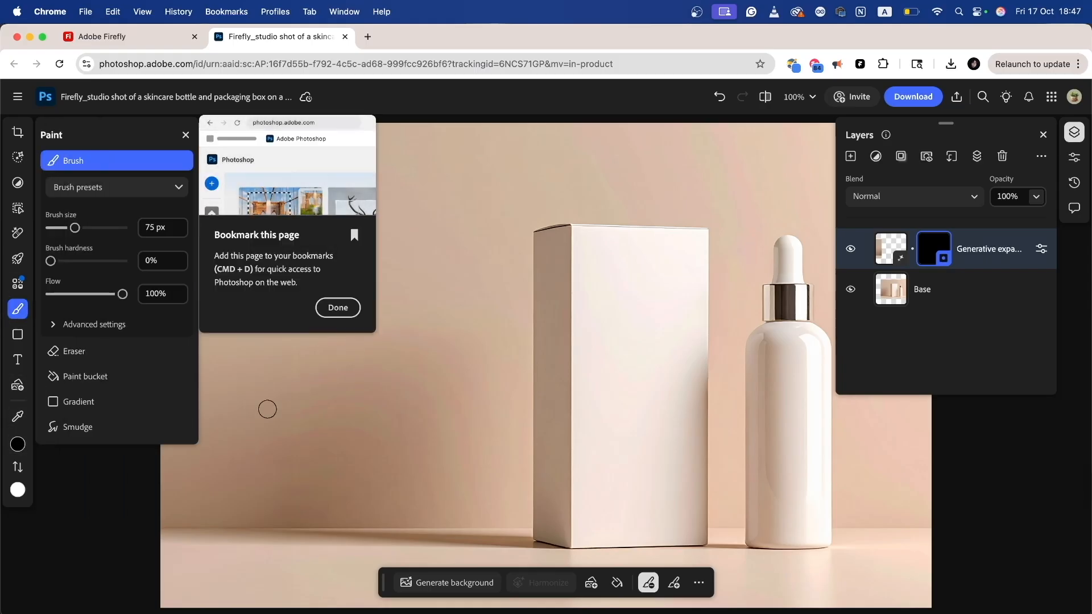
{"action": "mouse_move", "coordinate": [240, 421]}
{"action": "left_mouse_down"}
{"action": "mouse_move", "coordinate": [371, 383]}
{"action": "mouse_move", "coordinate": [206, 449]}
{"action": "mouse_move", "coordinate": [258, 503]}
{"action": "mouse_move", "coordinate": [247, 451]}
{"action": "mouse_move", "coordinate": [299, 498]}
{"action": "left_mouse_up"}
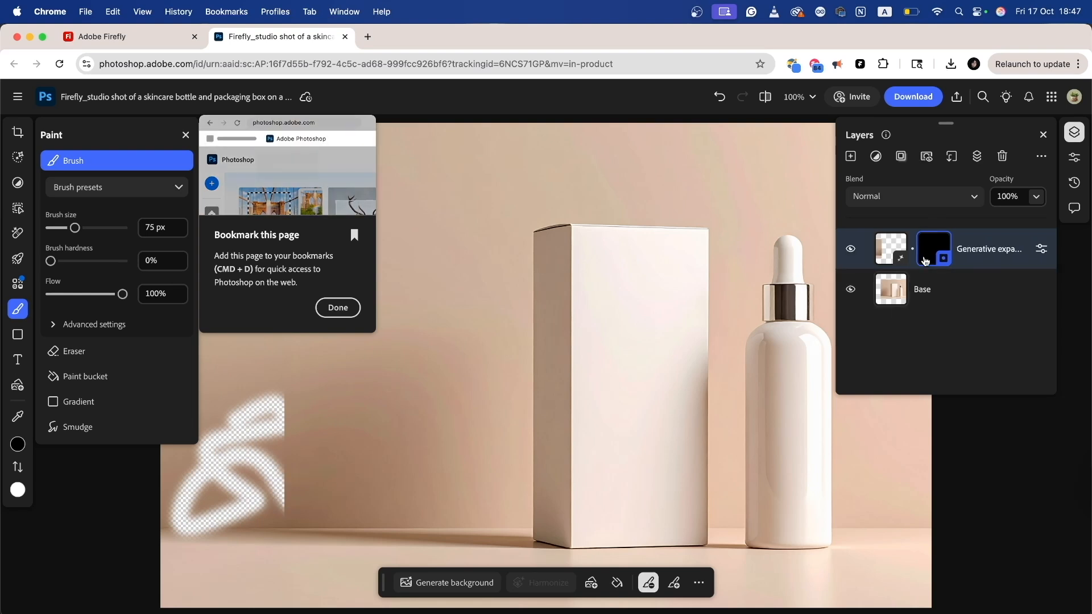
{"action": "left_click", "coordinate": [342, 308]}
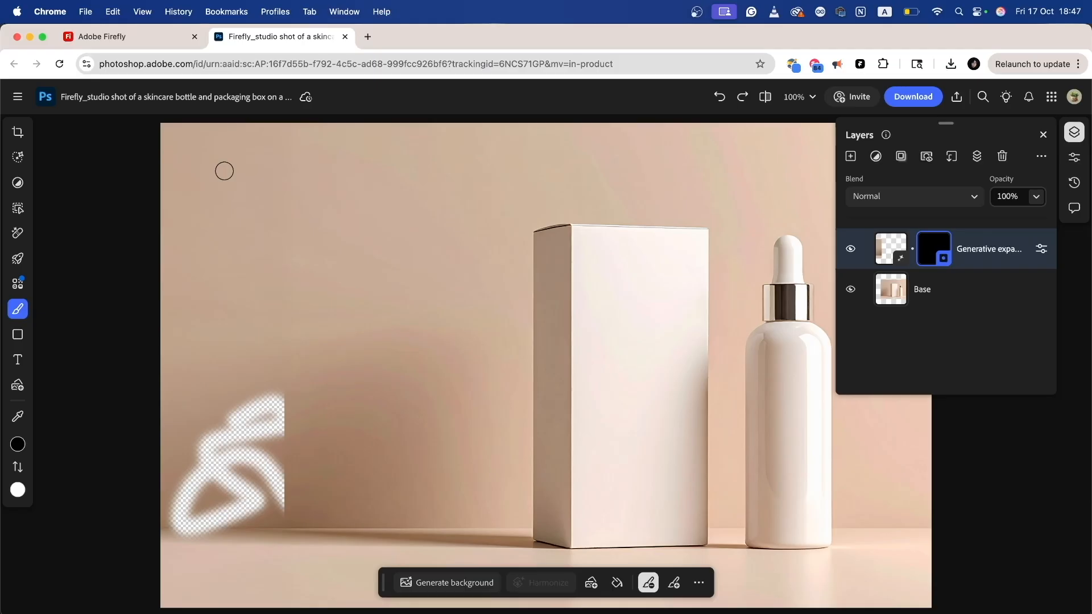
{"action": "key", "text": "super+z"}
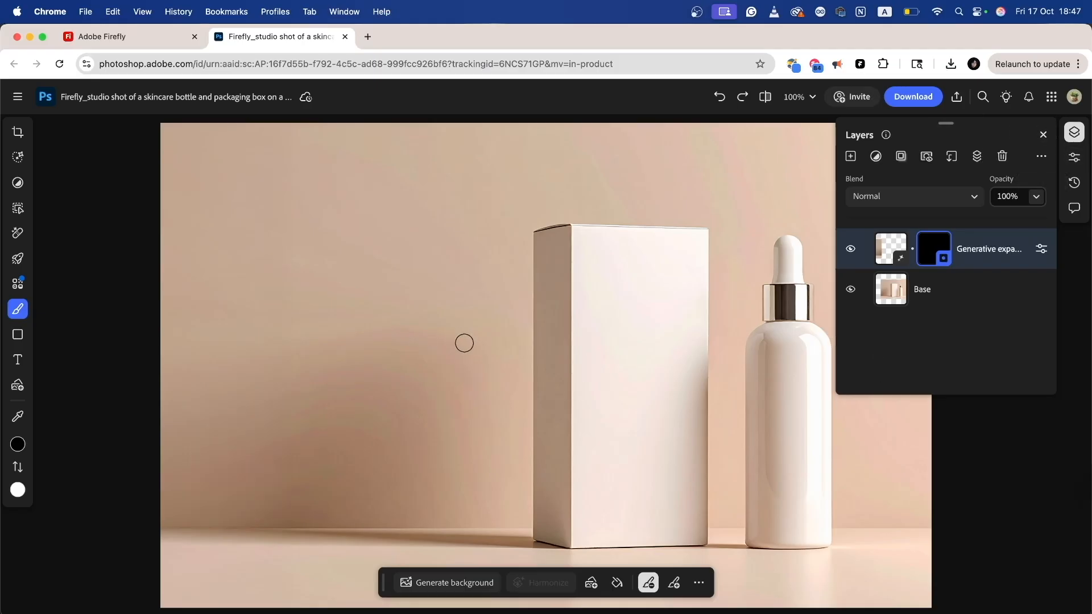
Step: View the whole expanded canvas and hide and show the Generative expand layer once more
{"action": "scroll", "coordinate": [483, 351], "scroll_direction": "down", "scroll_amount": 5}
{"action": "scroll", "coordinate": [431, 388], "scroll_direction": "up", "scroll_amount": 2}
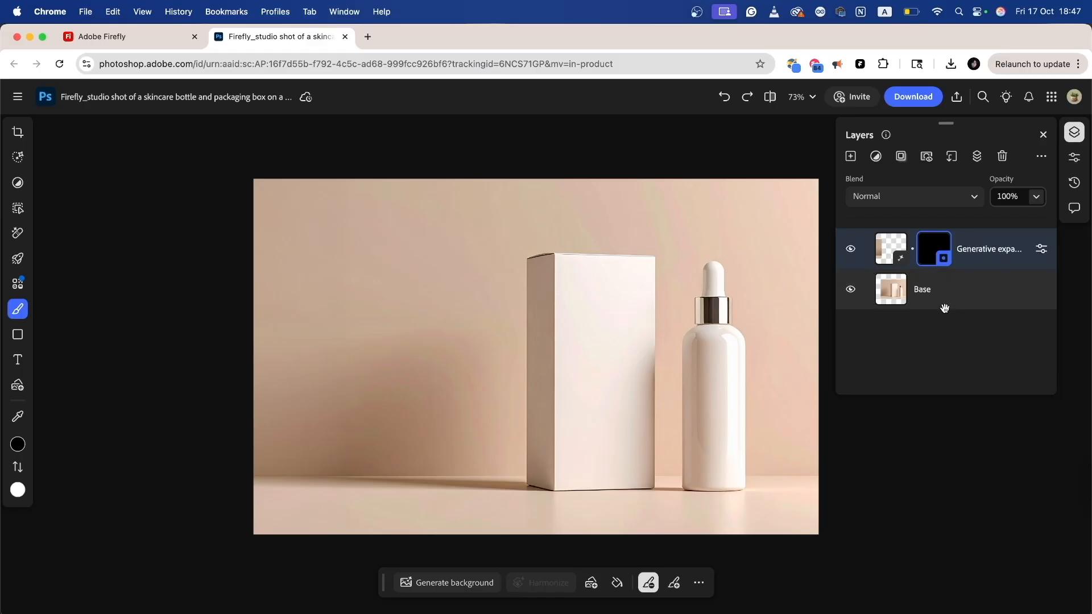
{"action": "left_click", "coordinate": [849, 252]}
{"action": "left_click", "coordinate": [850, 252]}
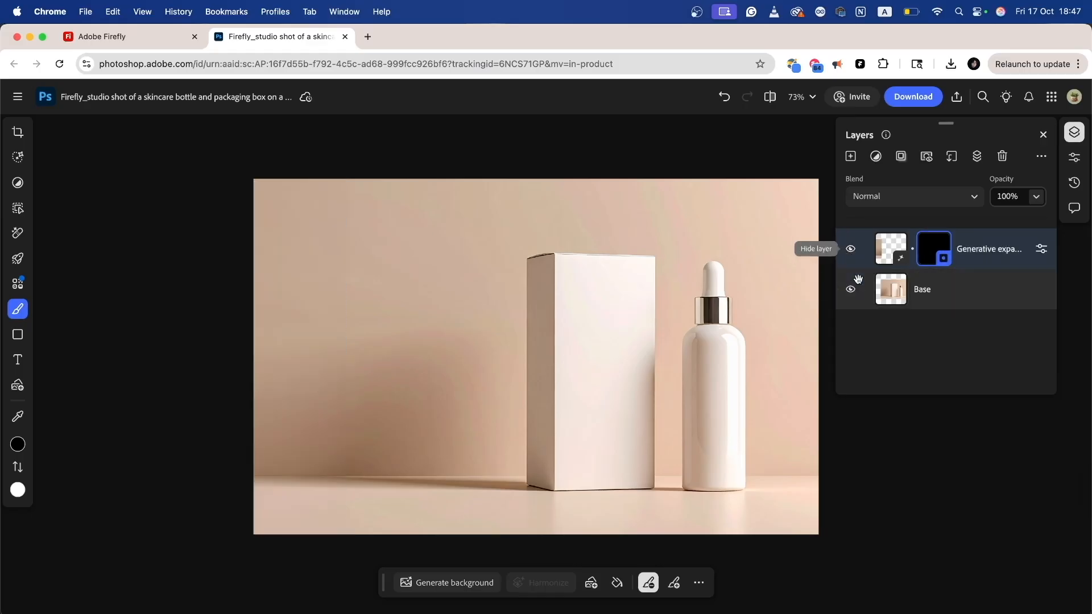
Step: Switch to Adobe Firefly and open the fourth skincare image in Generative fill
{"action": "left_click", "coordinate": [68, 38]}
{"action": "left_click", "coordinate": [869, 389]}
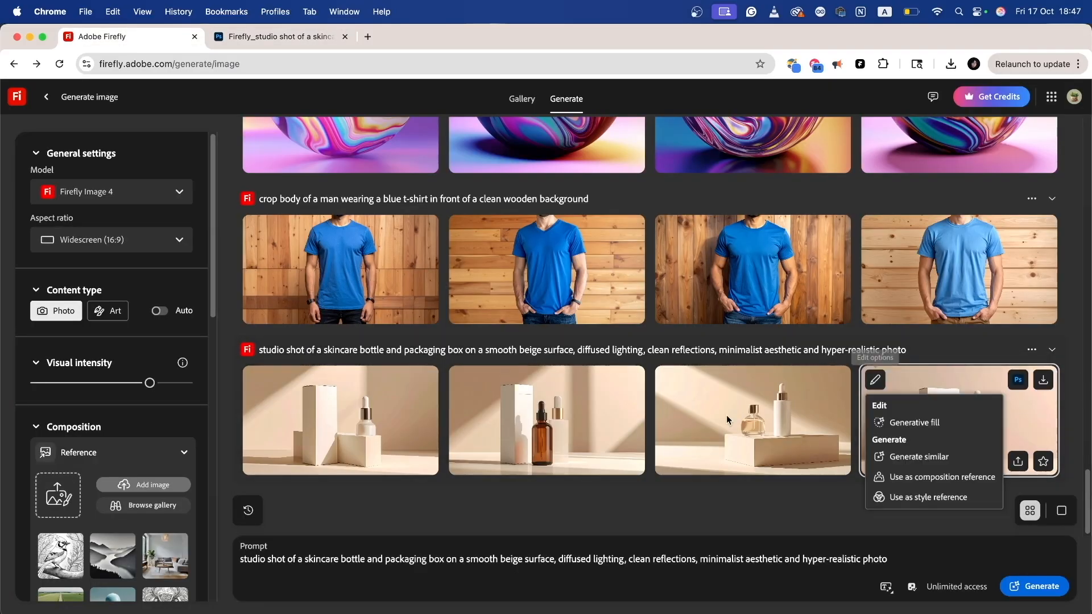
{"action": "left_click", "coordinate": [933, 421]}
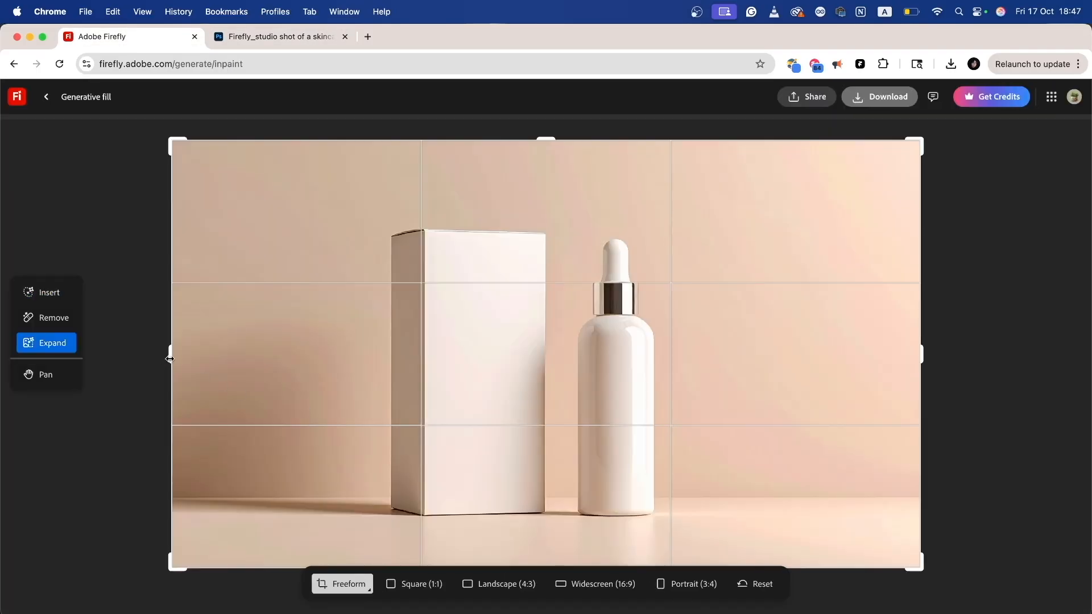
Step: Expand the image past its left edge in Freeform without a prompt, keep the first variation, and switch back to Photoshop
{"action": "left_click_drag", "start_coordinate": [169, 355], "coordinate": [94, 356]}
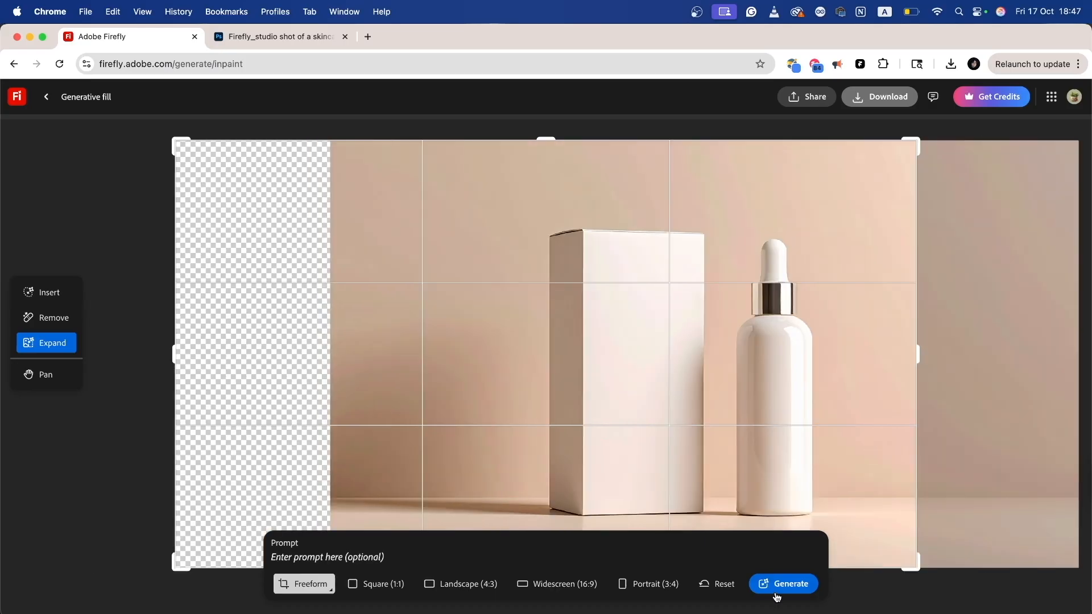
{"action": "left_click", "coordinate": [781, 585]}
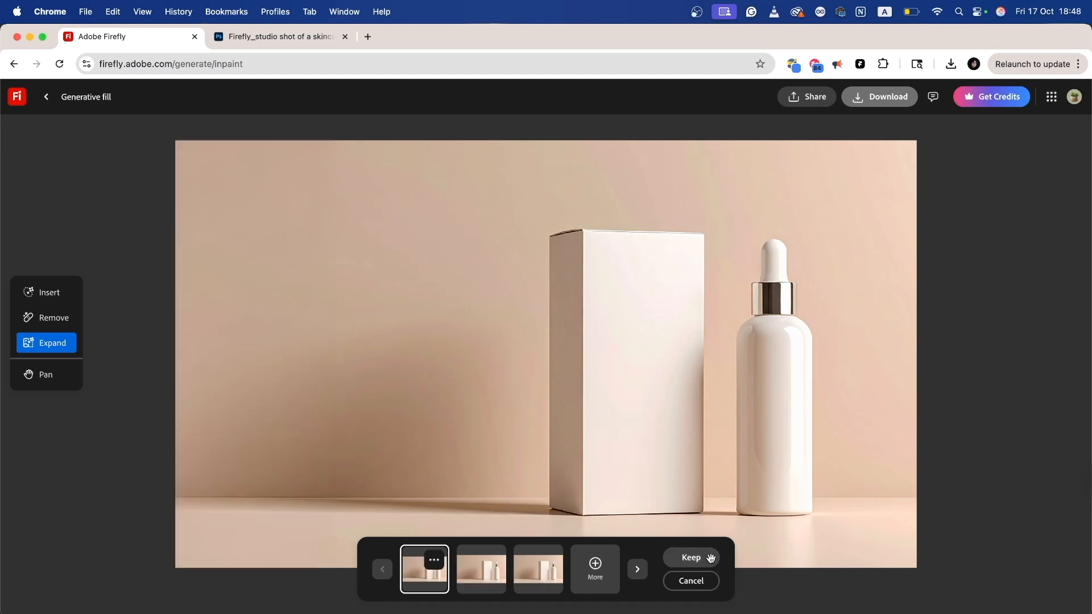
{"action": "left_click", "coordinate": [691, 558]}
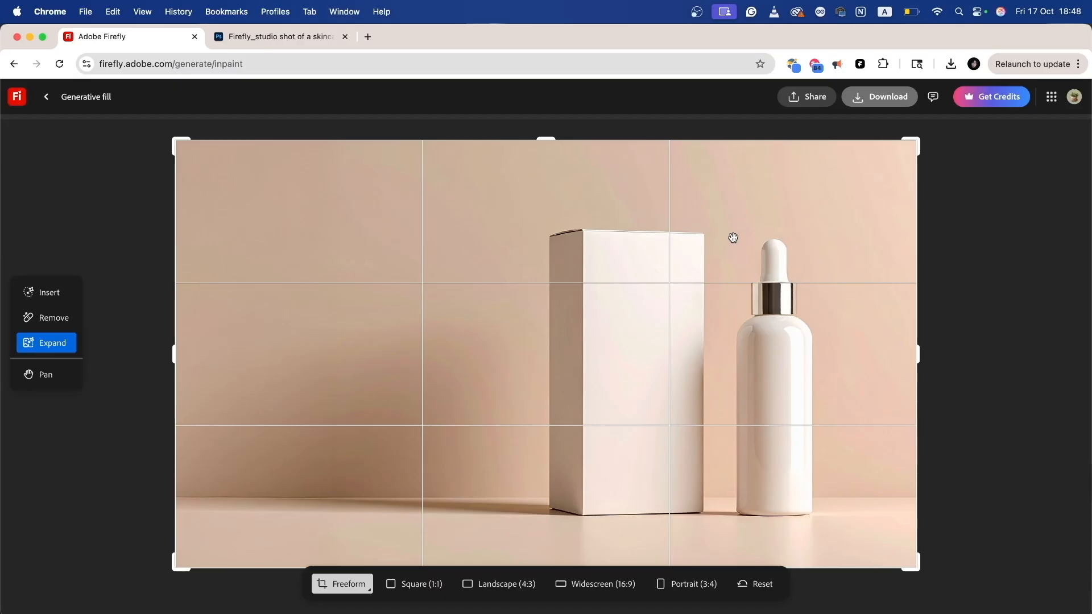
{"action": "left_click", "coordinate": [307, 37]}
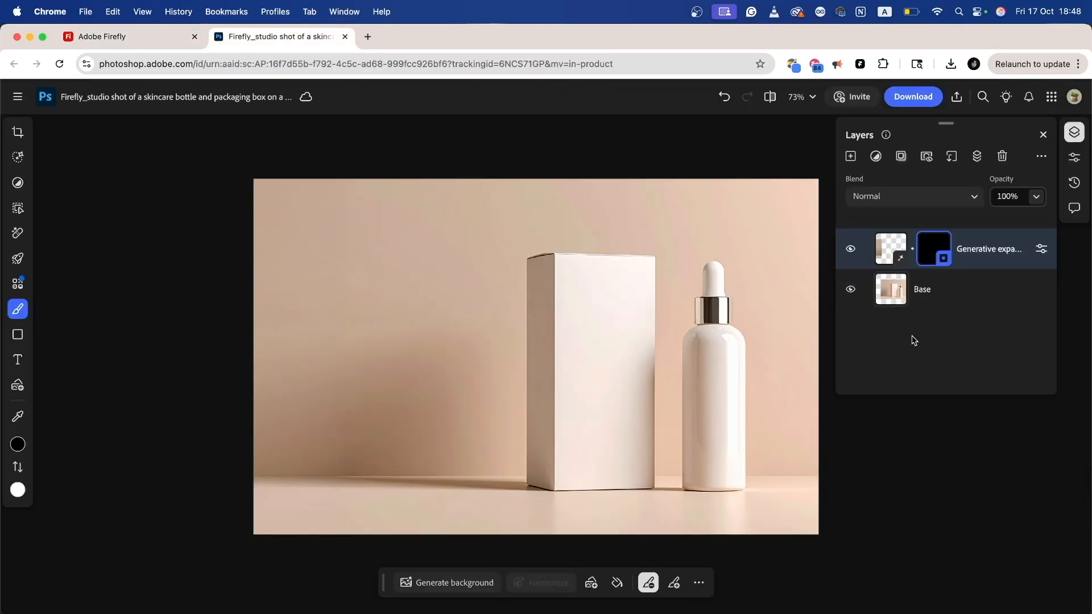
Step: Examine the expanded image up close around the bottle, the box's edges and corners and the dropper cap, and return to the full view
{"action": "left_click", "coordinate": [1002, 254]}
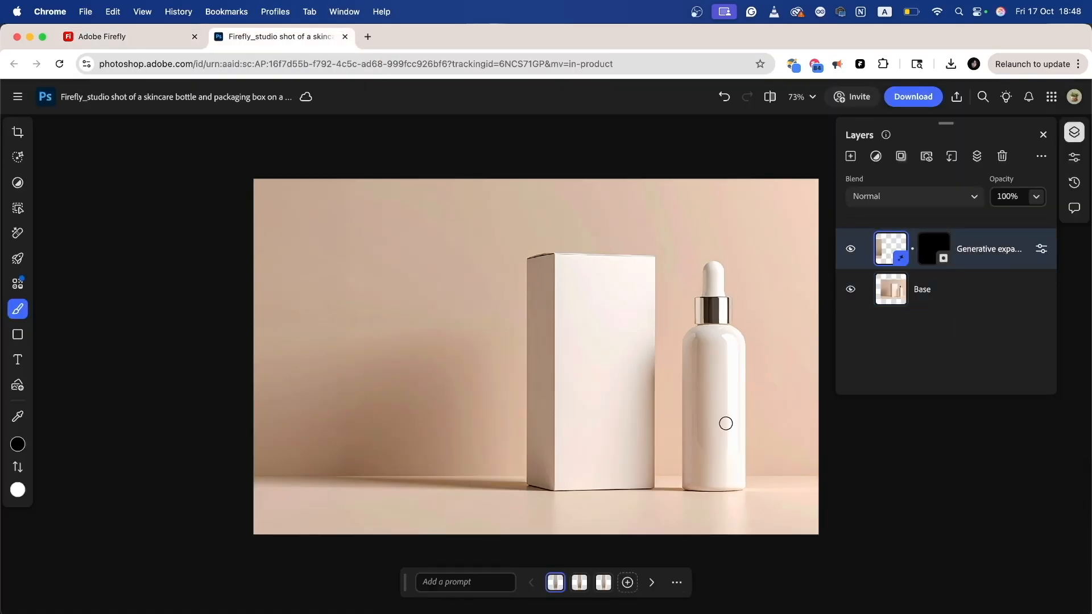
{"action": "scroll", "coordinate": [699, 408], "scroll_direction": "up", "scroll_amount": 5}
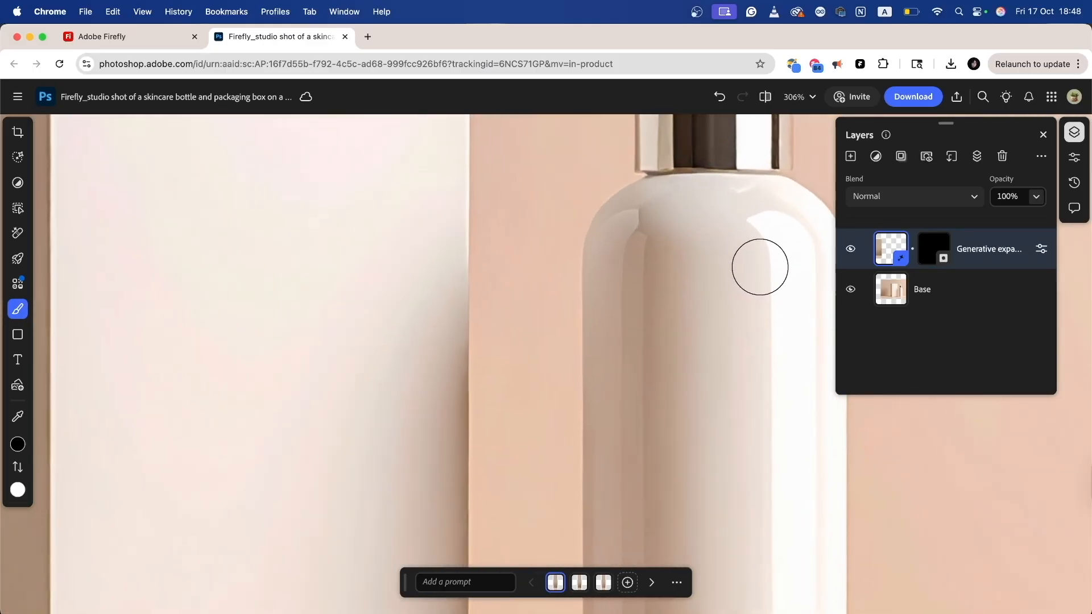
{"action": "scroll", "coordinate": [749, 282], "scroll_direction": "up", "scroll_amount": 5}
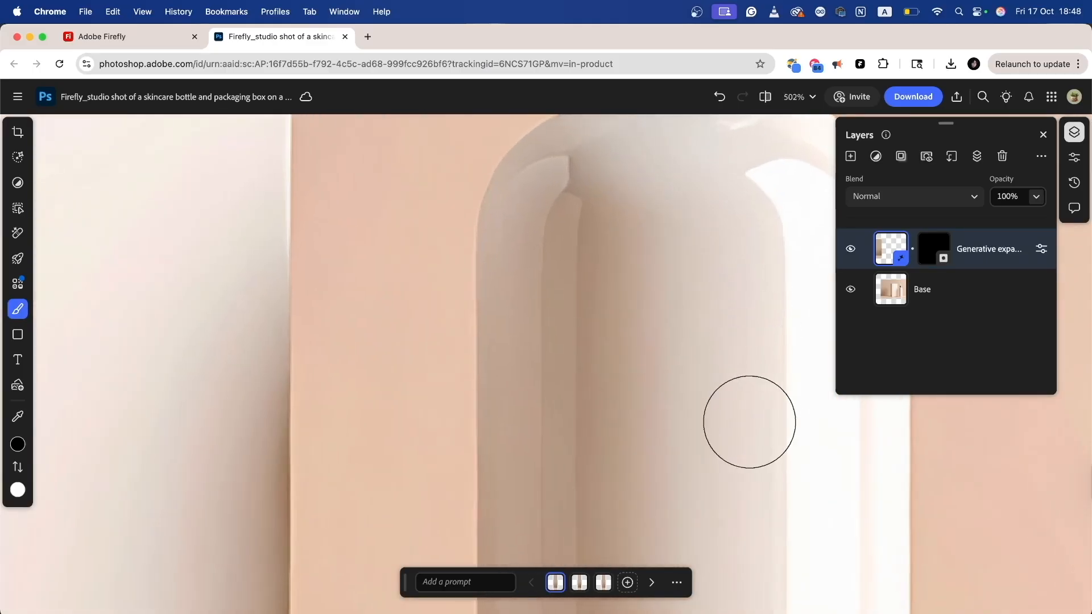
{"action": "left_click_drag", "start_coordinate": [748, 423], "coordinate": [703, 325]}
{"action": "left_click_drag", "start_coordinate": [749, 502], "coordinate": [727, 348]}
{"action": "left_click_drag", "start_coordinate": [216, 369], "coordinate": [818, 384]}
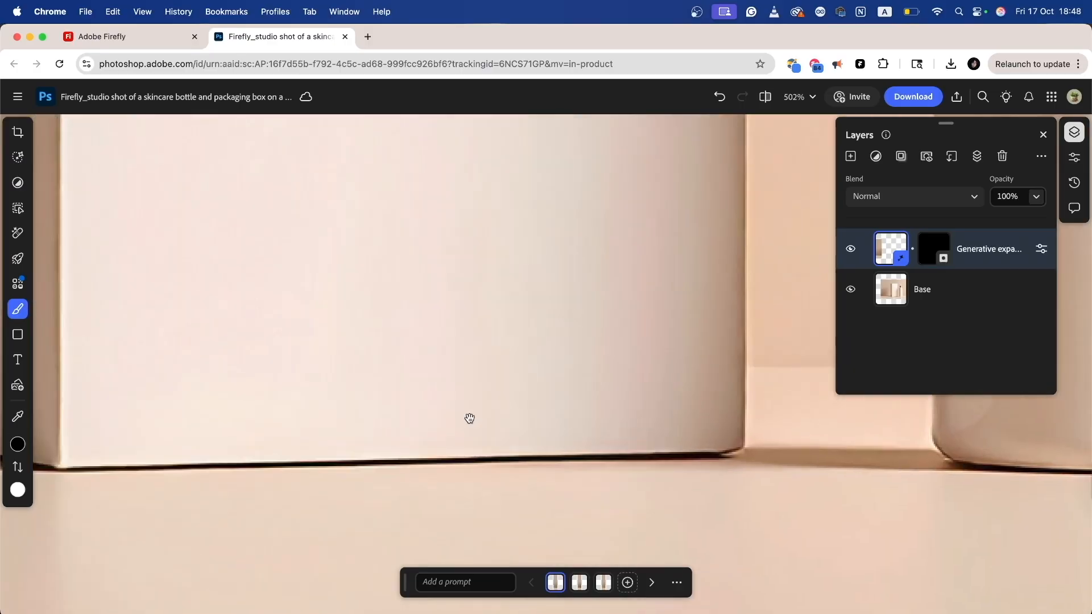
{"action": "left_click_drag", "start_coordinate": [470, 417], "coordinate": [711, 412]}
{"action": "left_click_drag", "start_coordinate": [483, 344], "coordinate": [716, 455]}
{"action": "left_click_drag", "start_coordinate": [605, 326], "coordinate": [621, 484]}
{"action": "left_click_drag", "start_coordinate": [678, 205], "coordinate": [637, 449]}
{"action": "left_click_drag", "start_coordinate": [668, 256], "coordinate": [688, 435]}
{"action": "left_click_drag", "start_coordinate": [493, 308], "coordinate": [487, 531]}
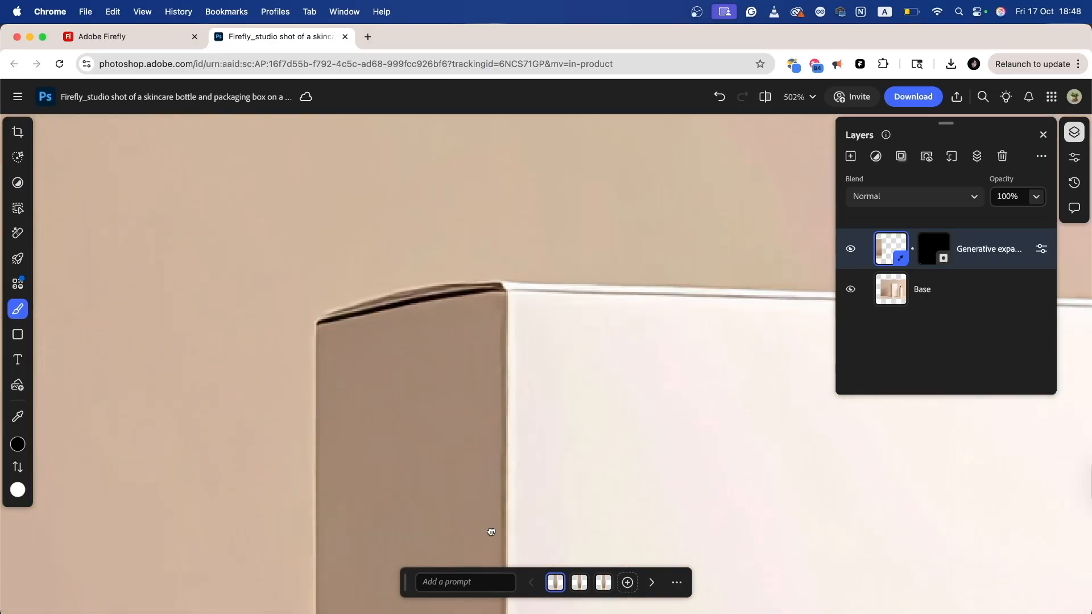
{"action": "left_click_drag", "start_coordinate": [616, 329], "coordinate": [132, 290]}
{"action": "left_click_drag", "start_coordinate": [629, 376], "coordinate": [510, 375]}
{"action": "left_click_drag", "start_coordinate": [720, 404], "coordinate": [281, 300]}
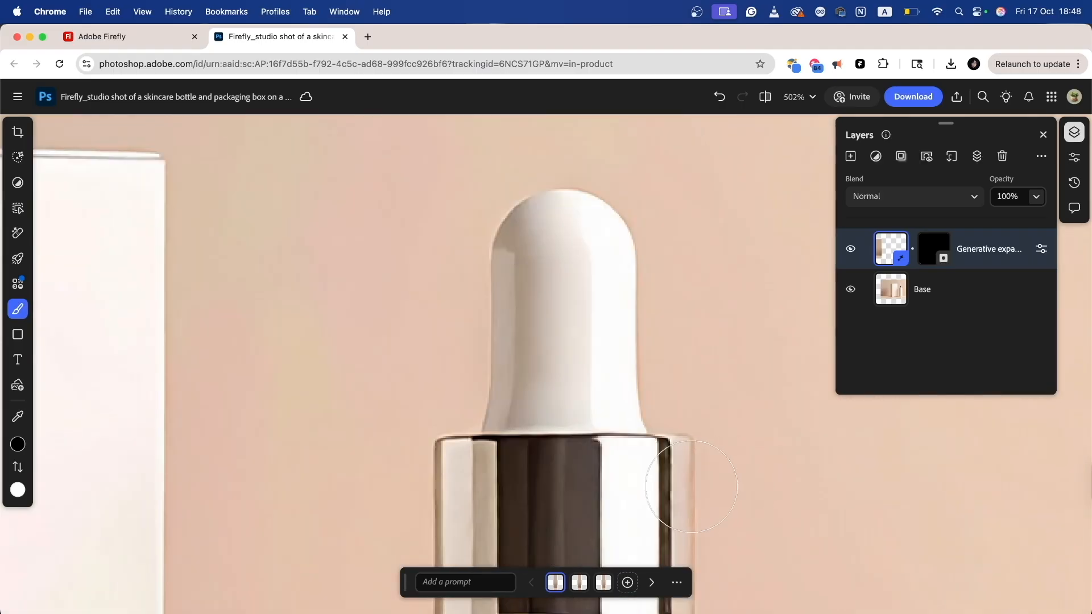
{"action": "scroll", "coordinate": [588, 372], "scroll_direction": "down", "scroll_amount": 6}
{"action": "scroll", "coordinate": [622, 475], "scroll_direction": "up", "scroll_amount": 6}
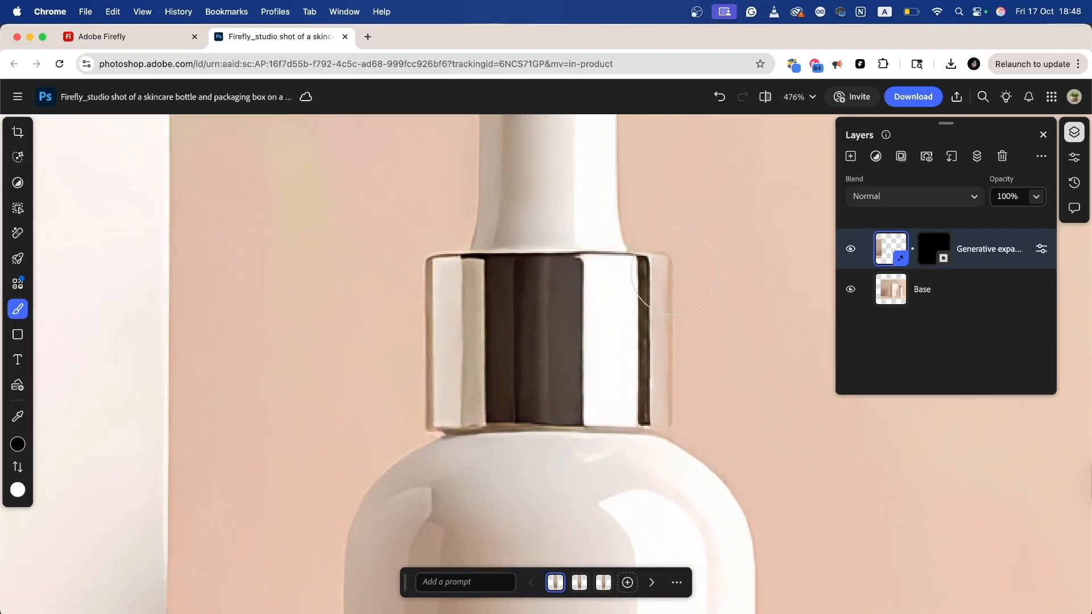
{"action": "scroll", "coordinate": [593, 371], "scroll_direction": "up", "scroll_amount": 3}
{"action": "key", "text": "super+0"}
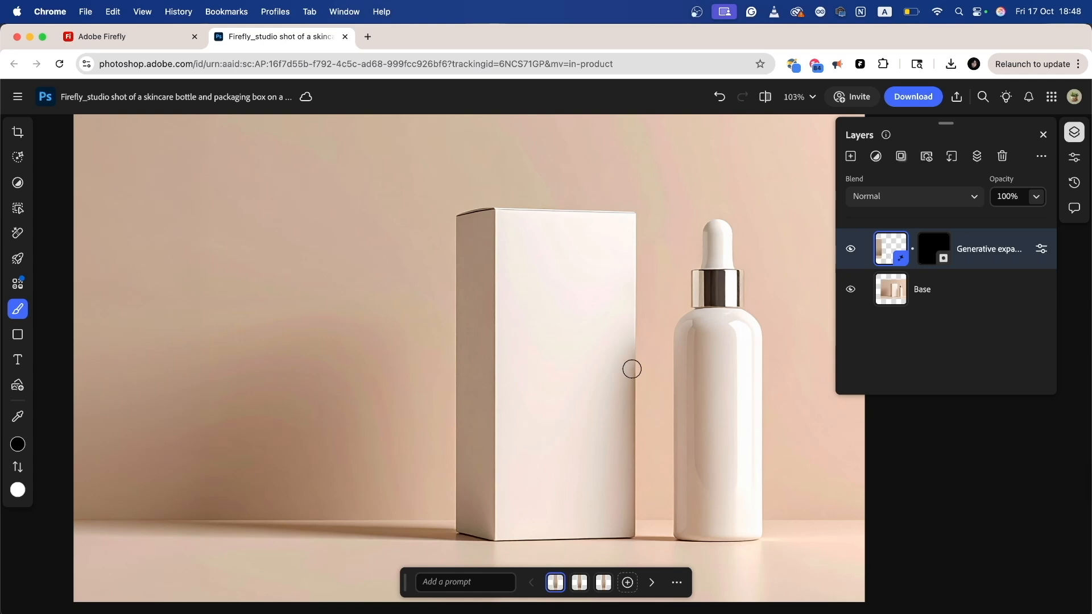
Step: Select the Base layer for retouching with the Remove tool and dab a small spot on the front of the box
{"action": "left_click", "coordinate": [19, 242]}
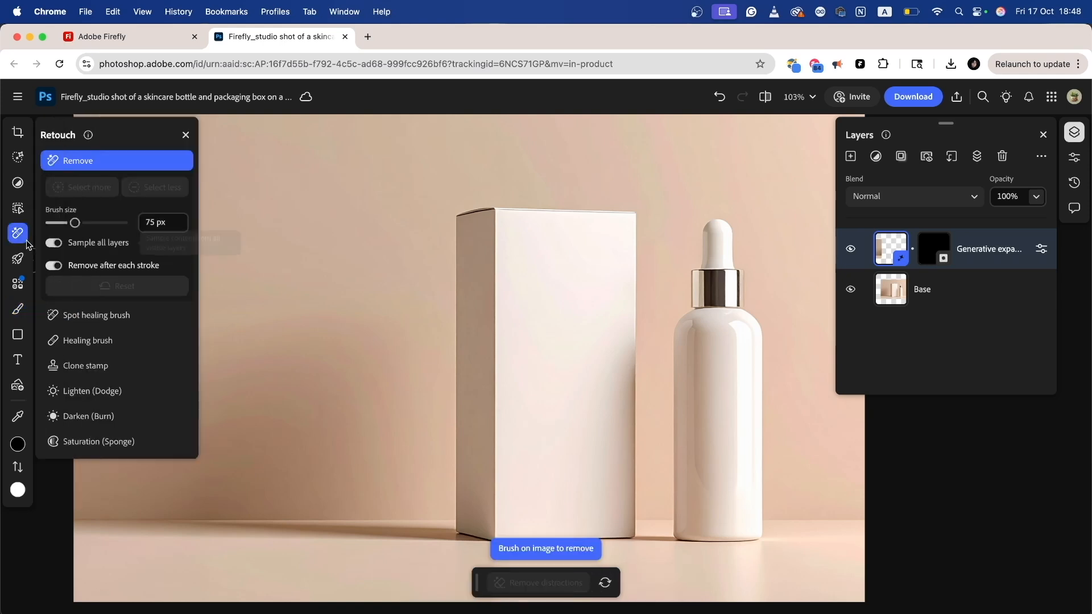
{"action": "left_click", "coordinate": [913, 293]}
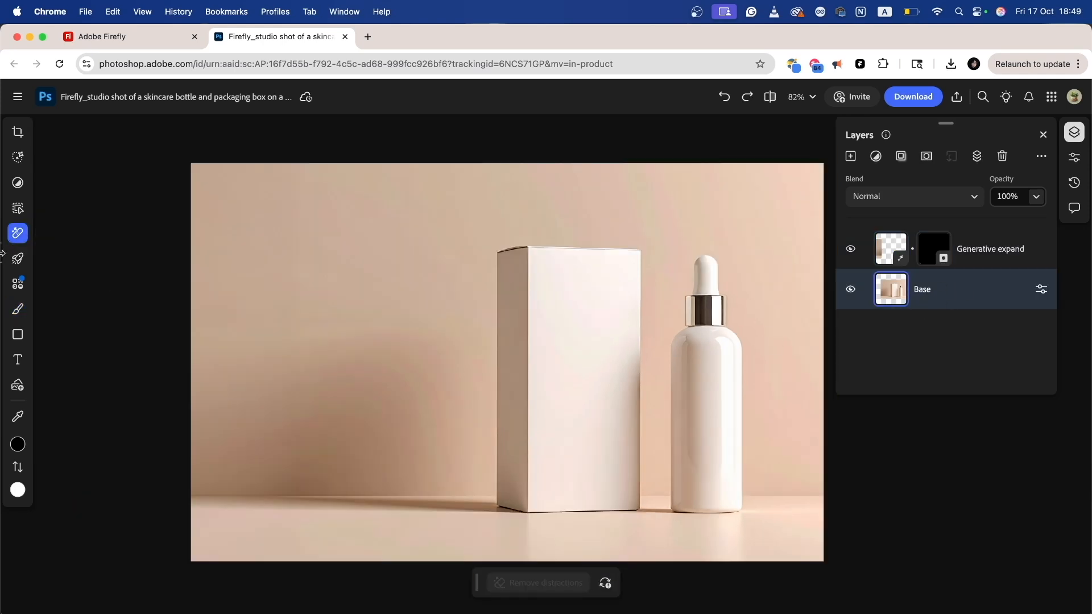
{"action": "mouse_move", "coordinate": [591, 325]}
{"action": "left_mouse_down"}
{"action": "mouse_move", "coordinate": [600, 317]}
{"action": "mouse_move", "coordinate": [580, 344]}
{"action": "mouse_move", "coordinate": [589, 323]}
{"action": "left_mouse_up"}
{"action": "scroll", "coordinate": [575, 427], "scroll_direction": "up", "scroll_amount": 2}
{"action": "scroll", "coordinate": [579, 424], "scroll_direction": "down", "scroll_amount": 2}
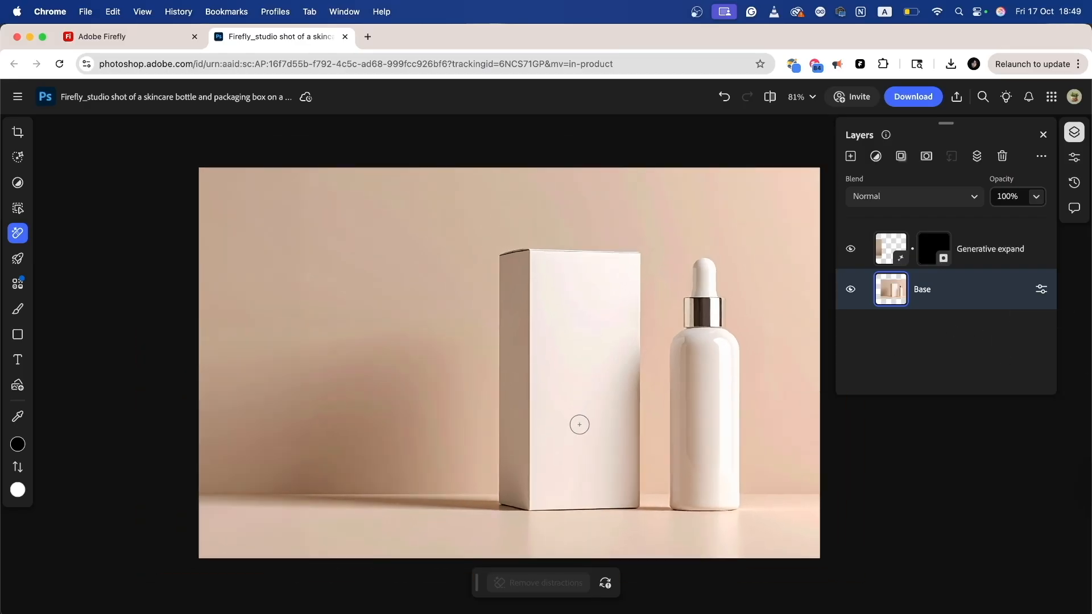
Step: Group the Generative expand and Base layers together
{"action": "left_click", "coordinate": [991, 255]}
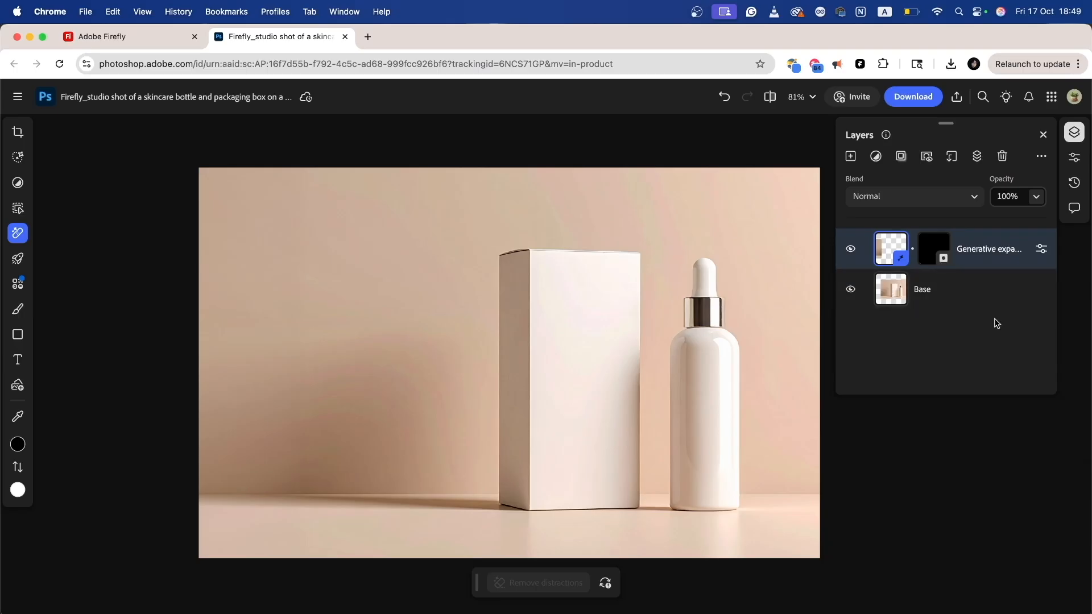
{"action": "left_click", "coordinate": [961, 302], "text": "shift"}
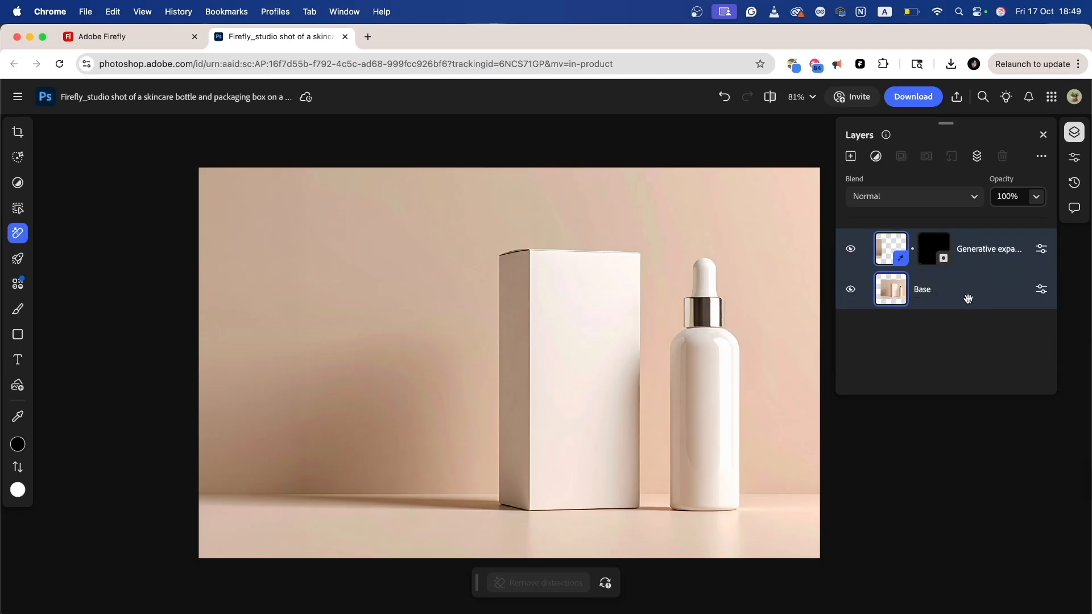
{"action": "right_click", "coordinate": [936, 298]}
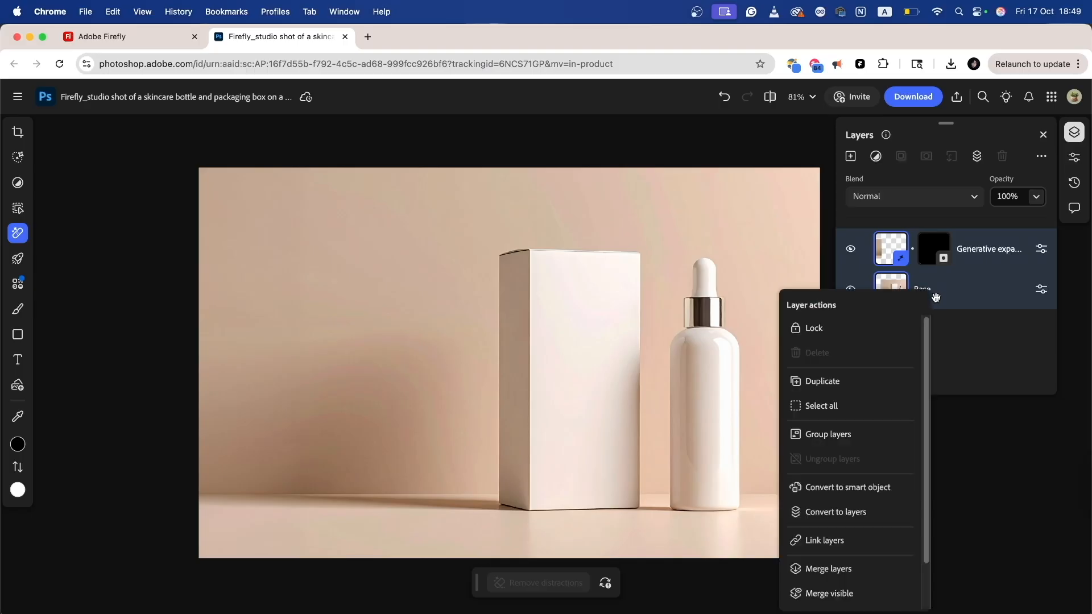
{"action": "left_click", "coordinate": [844, 439]}
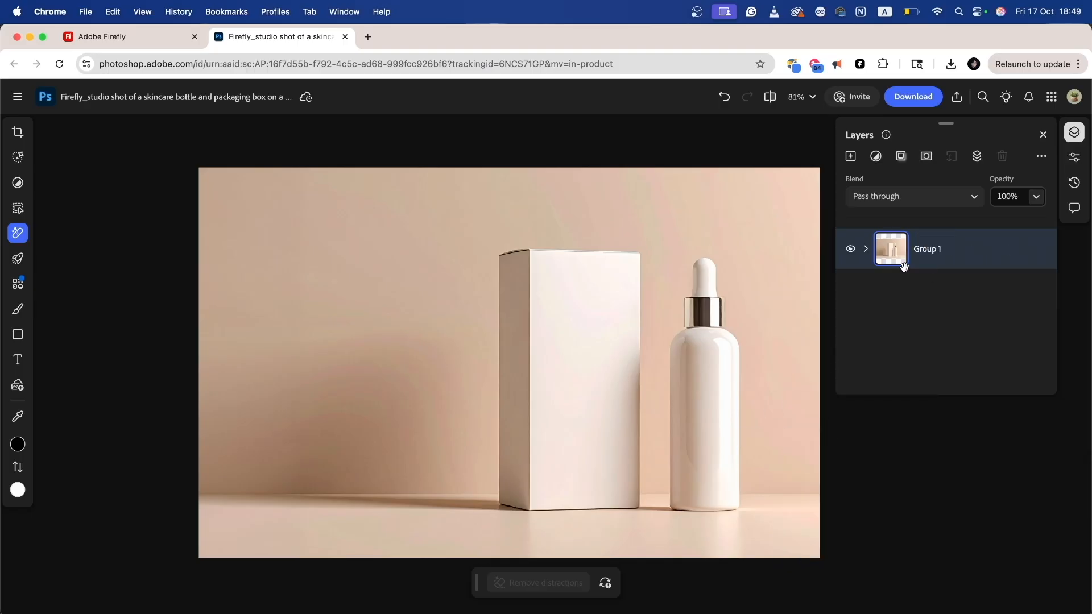
Step: Check the new group's visibility and contents, and rename it "base image"
{"action": "left_click", "coordinate": [850, 248]}
{"action": "left_click", "coordinate": [851, 249]}
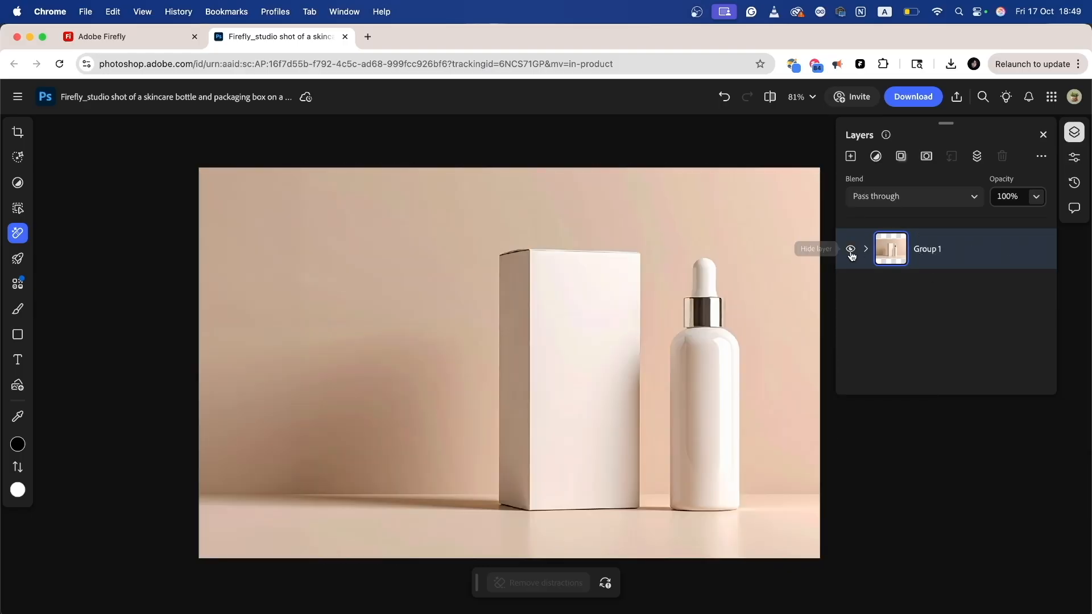
{"action": "left_click", "coordinate": [865, 251]}
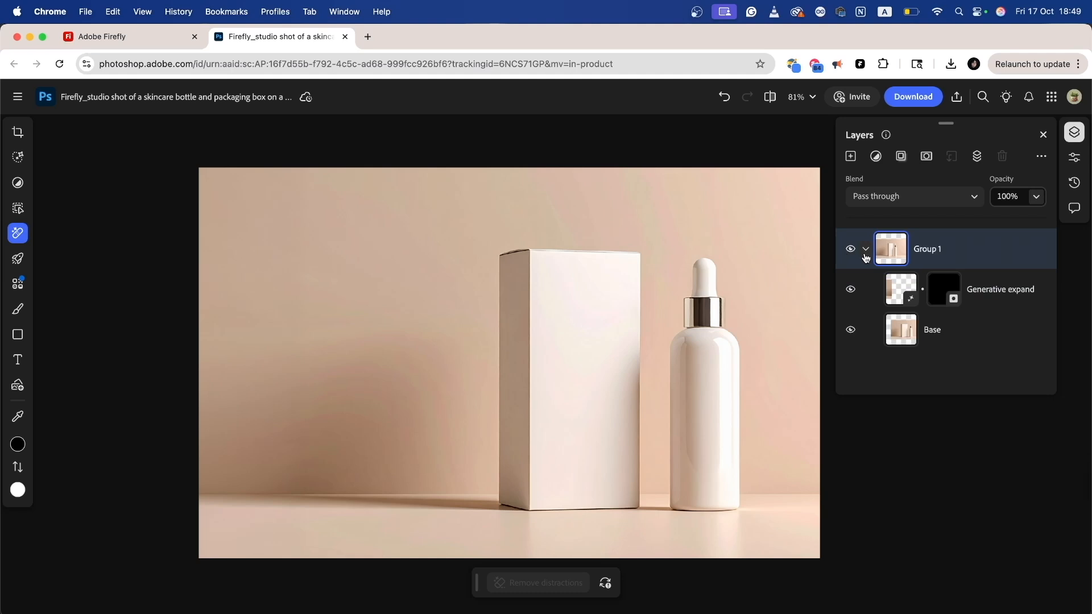
{"action": "left_click", "coordinate": [865, 256]}
{"action": "double_click", "coordinate": [935, 249]}
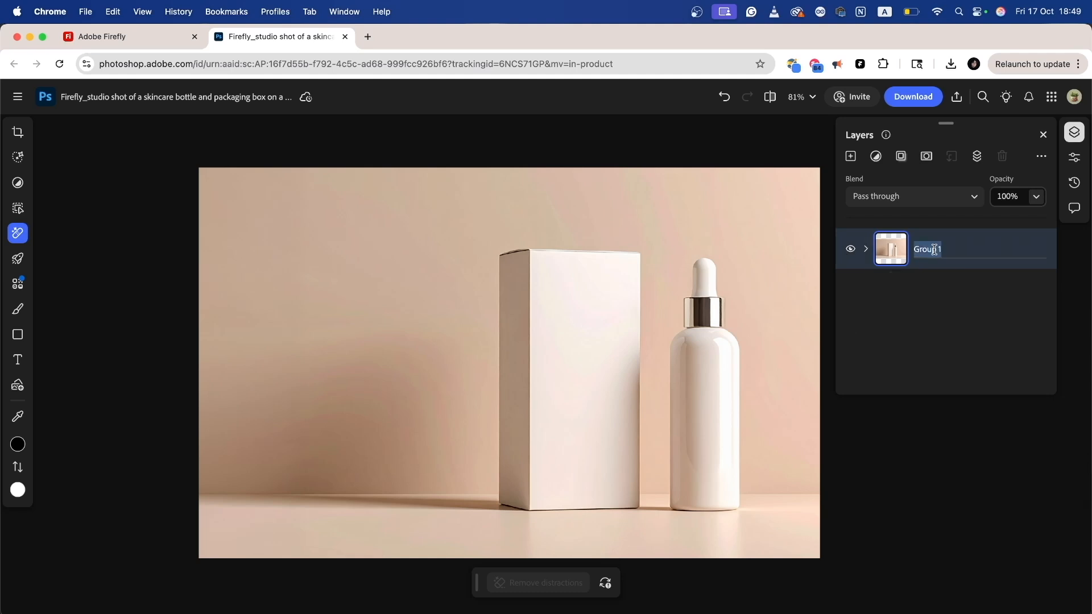
{"action": "type", "text": "base image"}
{"action": "key", "text": "Return"}
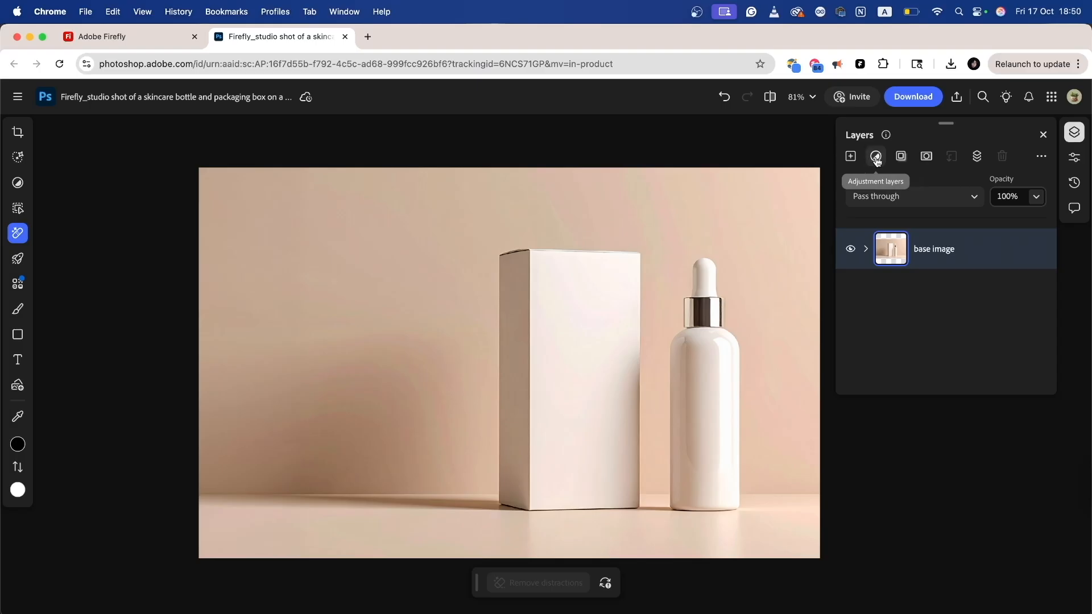
Step: Add a Brightness/contrast adjustment layer above the base image group and raise its contrast slightly
{"action": "left_click", "coordinate": [138, 39]}
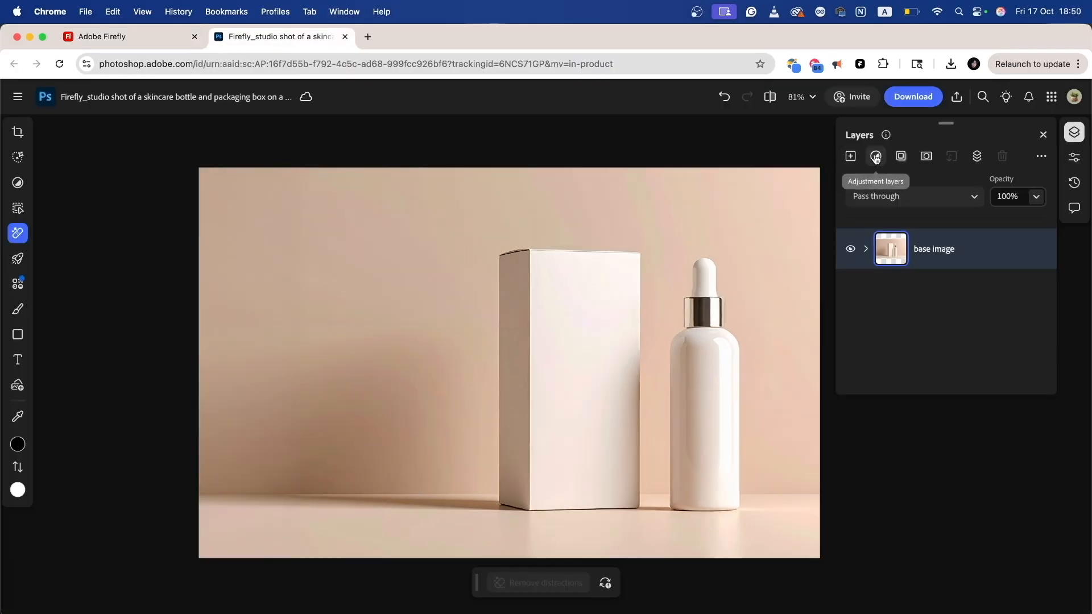
{"action": "left_click", "coordinate": [877, 157]}
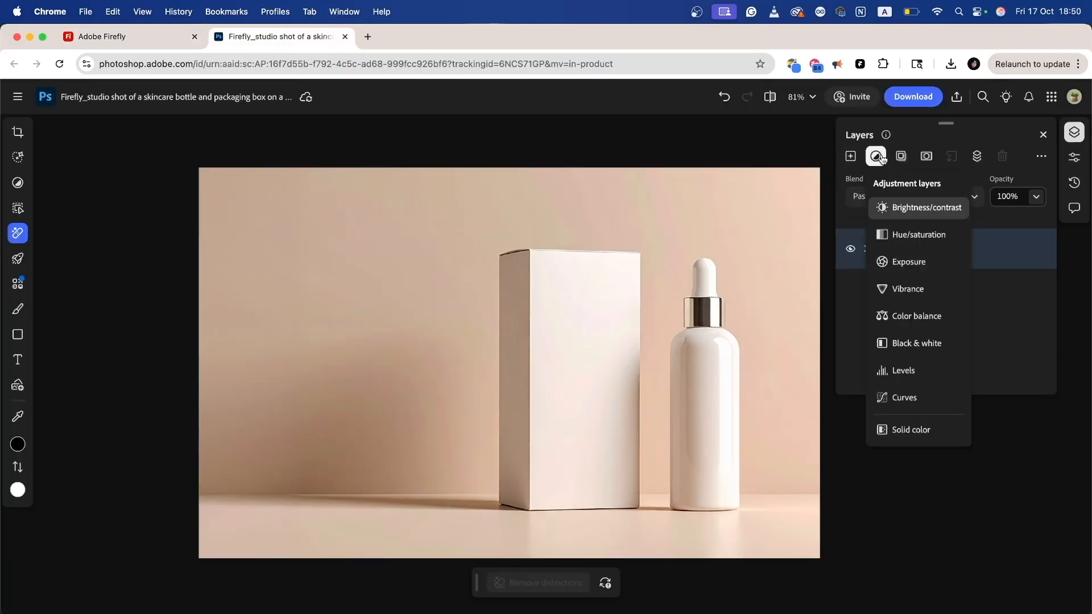
{"action": "left_click", "coordinate": [921, 209]}
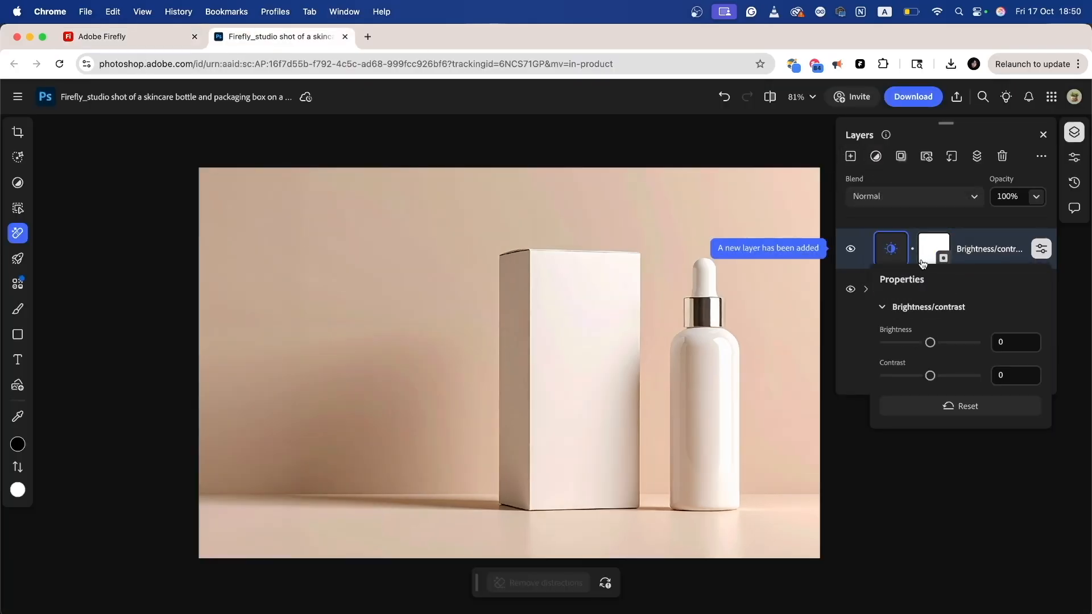
{"action": "mouse_move", "coordinate": [930, 343]}
{"action": "left_mouse_down"}
{"action": "mouse_move", "coordinate": [941, 344]}
{"action": "mouse_move", "coordinate": [920, 346]}
{"action": "mouse_move", "coordinate": [929, 343]}
{"action": "left_mouse_up"}
{"action": "mouse_move", "coordinate": [930, 376]}
{"action": "left_mouse_down"}
{"action": "mouse_move", "coordinate": [918, 376]}
{"action": "mouse_move", "coordinate": [940, 375]}
{"action": "left_mouse_up"}
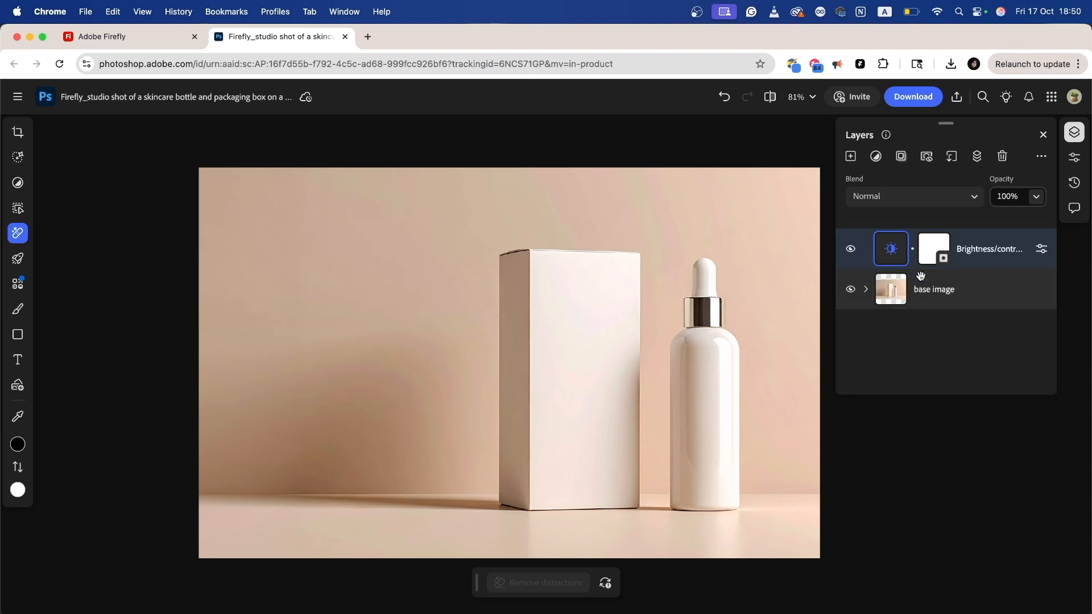
Step: Compare the image with and without the Brightness/contrast layer, test its opacity slider and leave it at 100%
{"action": "left_click", "coordinate": [852, 250]}
{"action": "left_click", "coordinate": [853, 250]}
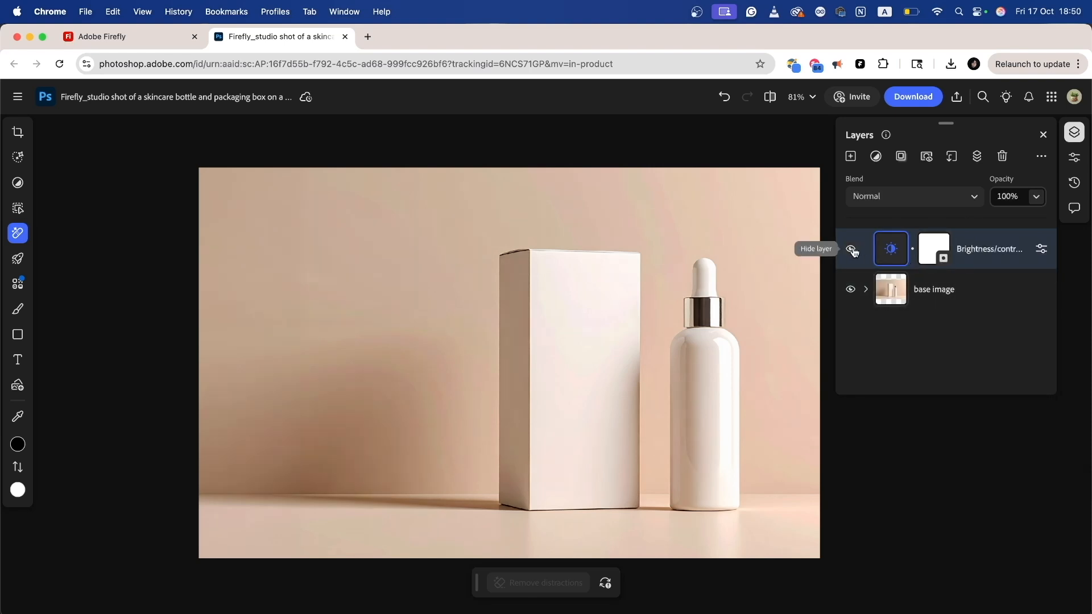
{"action": "left_click", "coordinate": [1037, 197]}
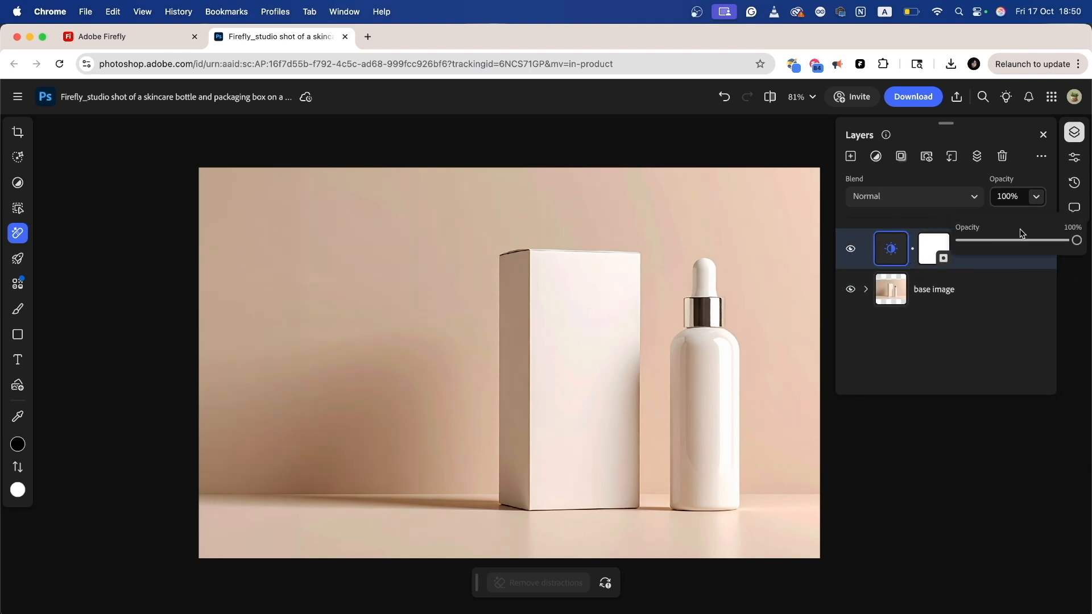
{"action": "mouse_move", "coordinate": [1073, 242]}
{"action": "left_mouse_down"}
{"action": "mouse_move", "coordinate": [994, 245]}
{"action": "mouse_move", "coordinate": [1078, 243]}
{"action": "left_mouse_up"}
{"action": "left_click", "coordinate": [919, 349]}
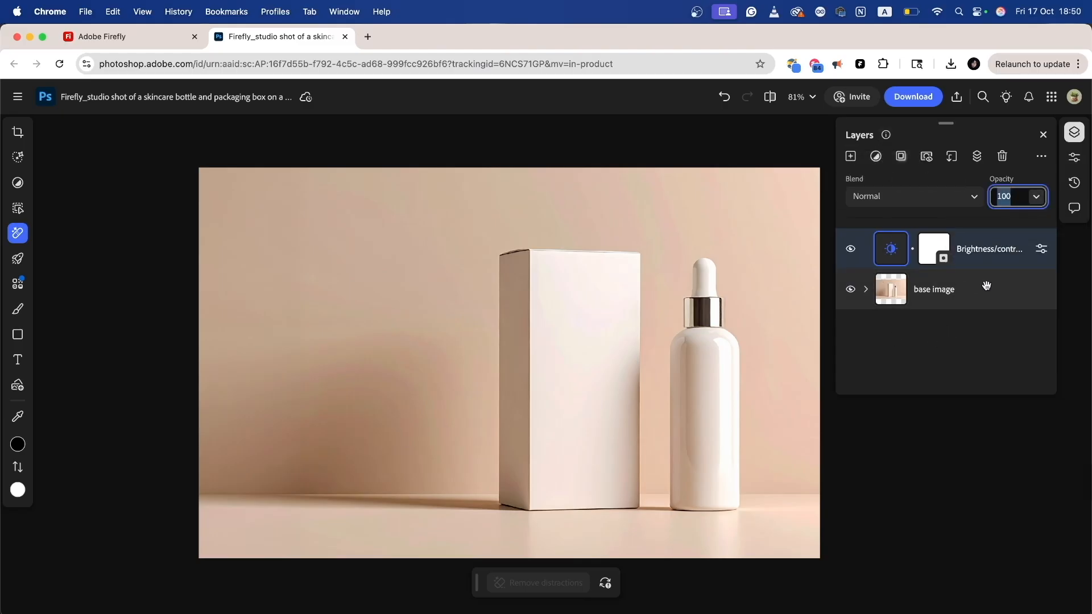
Step: Add a Color balance adjustment layer and shift the midtones toward blue and cyan, with a slight move toward green
{"action": "left_click", "coordinate": [876, 157]}
{"action": "left_click", "coordinate": [931, 323]}
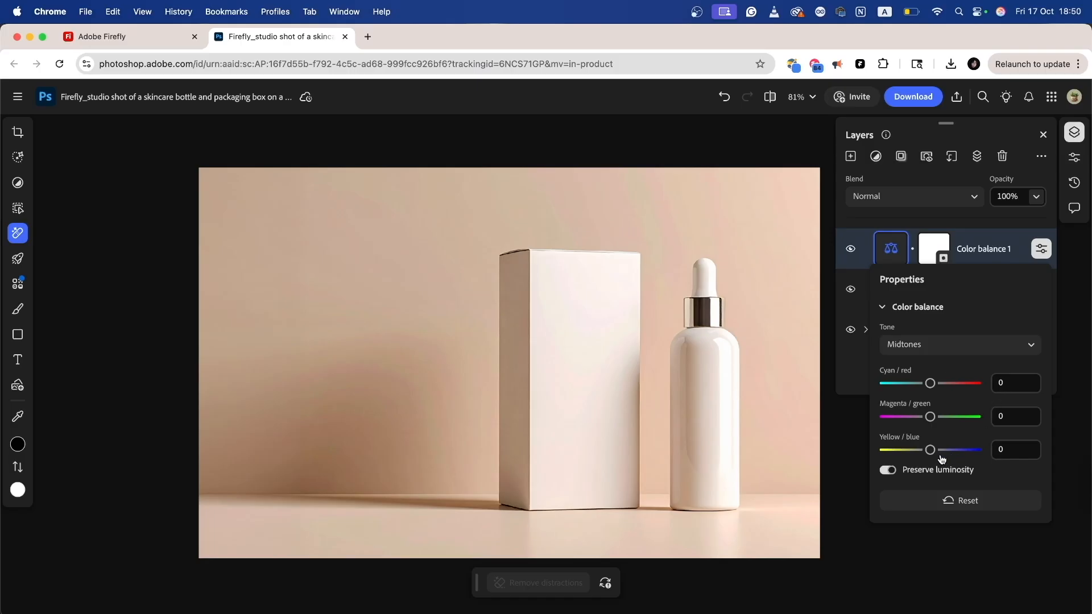
{"action": "left_click_drag", "start_coordinate": [931, 450], "coordinate": [942, 456]}
{"action": "left_click_drag", "start_coordinate": [924, 387], "coordinate": [921, 385]}
{"action": "left_click_drag", "start_coordinate": [931, 417], "coordinate": [932, 420]}
Step: Hide and show the Color balance layer repeatedly to compare the cooler tones with the original warm look
{"action": "left_click", "coordinate": [851, 249]}
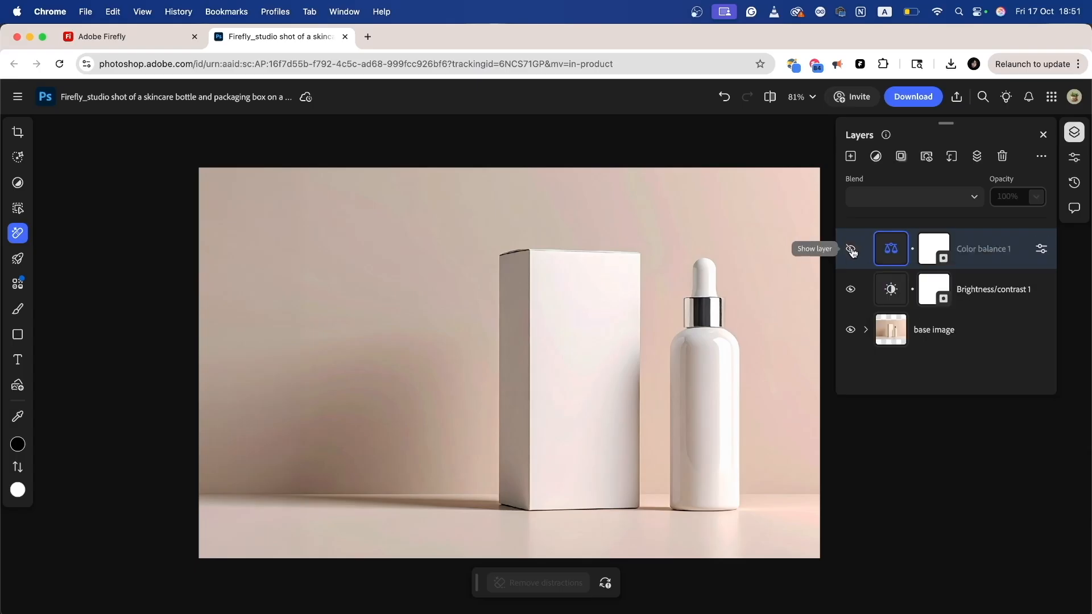
{"action": "left_click", "coordinate": [851, 251]}
{"action": "left_click", "coordinate": [852, 251]}
{"action": "left_click", "coordinate": [851, 251]}
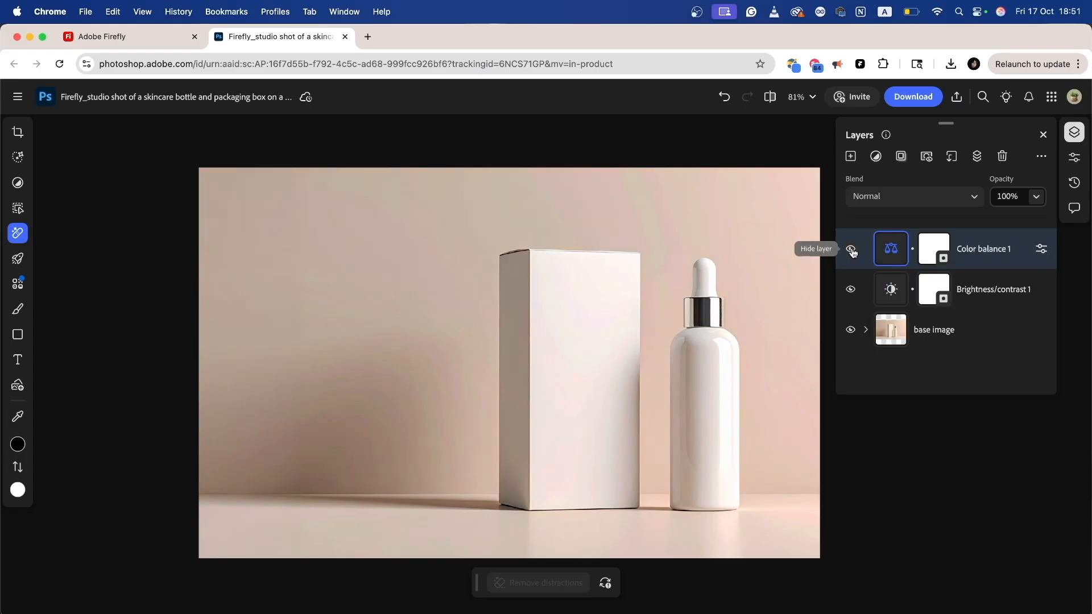
{"action": "left_click", "coordinate": [852, 250]}
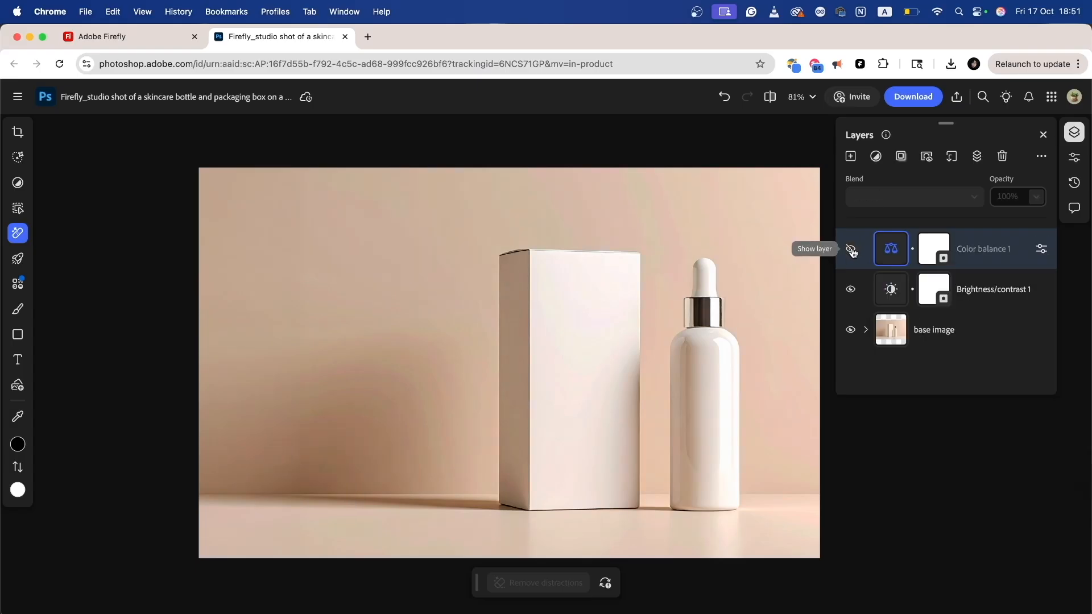
{"action": "left_click", "coordinate": [851, 251]}
{"action": "left_click", "coordinate": [851, 250]}
{"action": "left_click", "coordinate": [852, 251]}
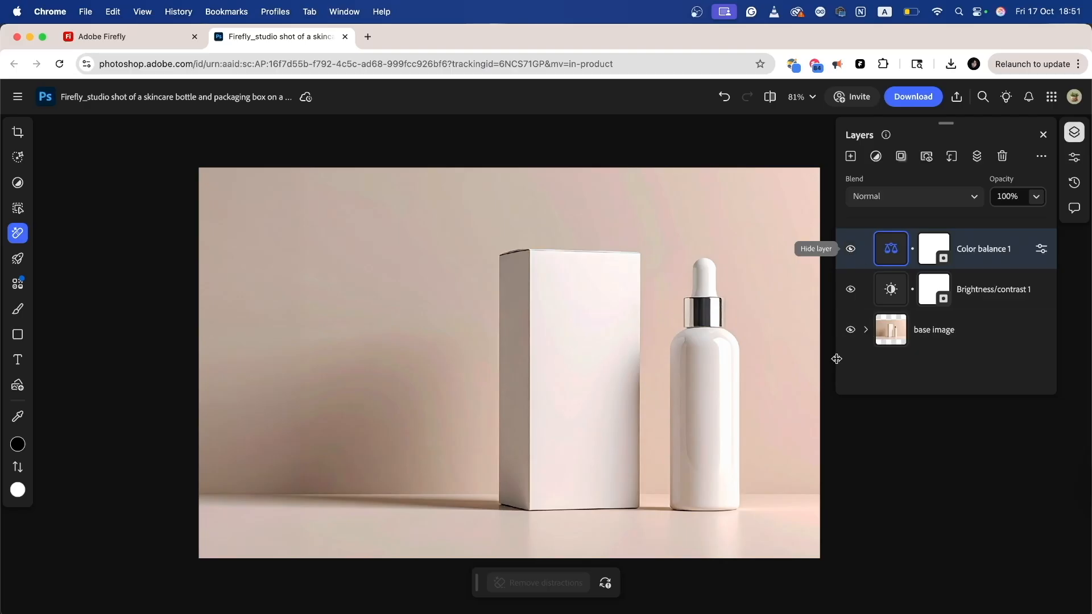
Step: Lower the Color balance layer's opacity to 43% and check the softened effect by hiding and showing the layer
{"action": "left_click", "coordinate": [1036, 196]}
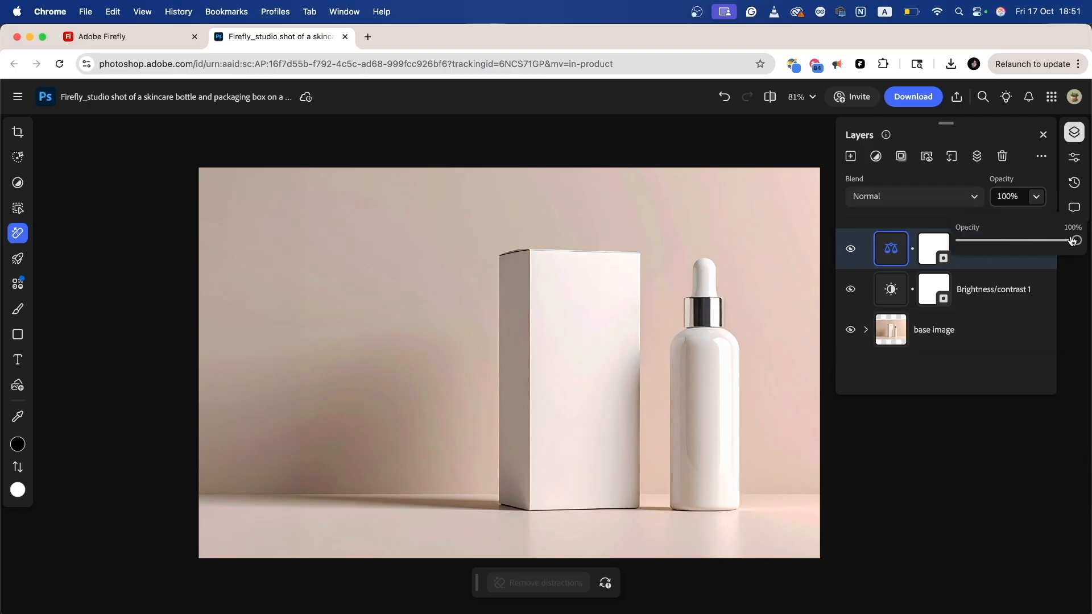
{"action": "left_click_drag", "start_coordinate": [1073, 241], "coordinate": [1010, 240]}
{"action": "left_click", "coordinate": [851, 250]}
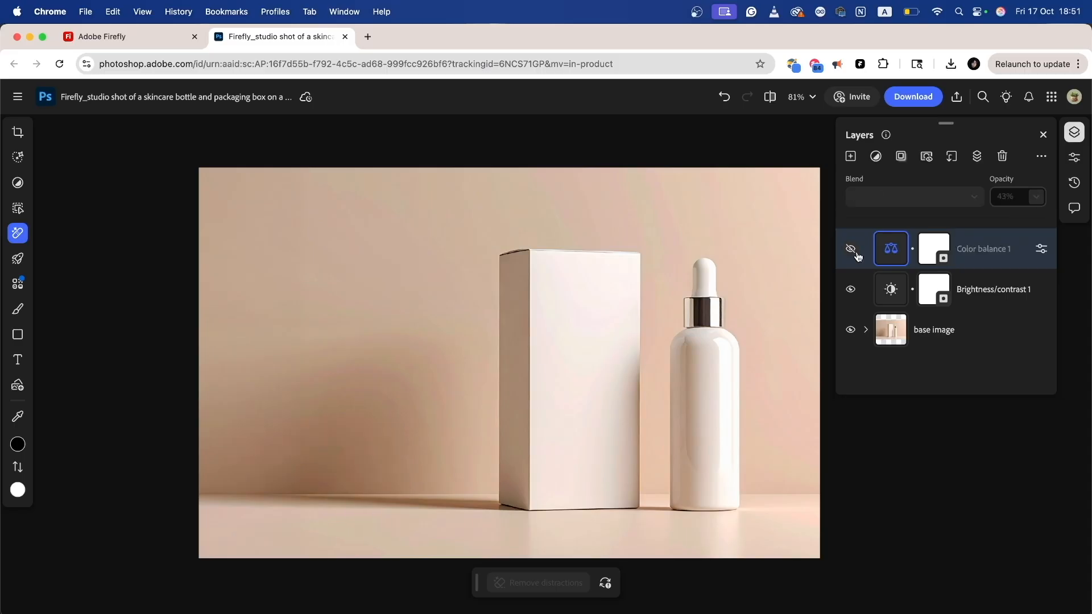
{"action": "left_click", "coordinate": [853, 250]}
Step: Add a Vibrance adjustment layer above the Color balance layer and set its vibrance to 38
{"action": "left_click", "coordinate": [877, 157]}
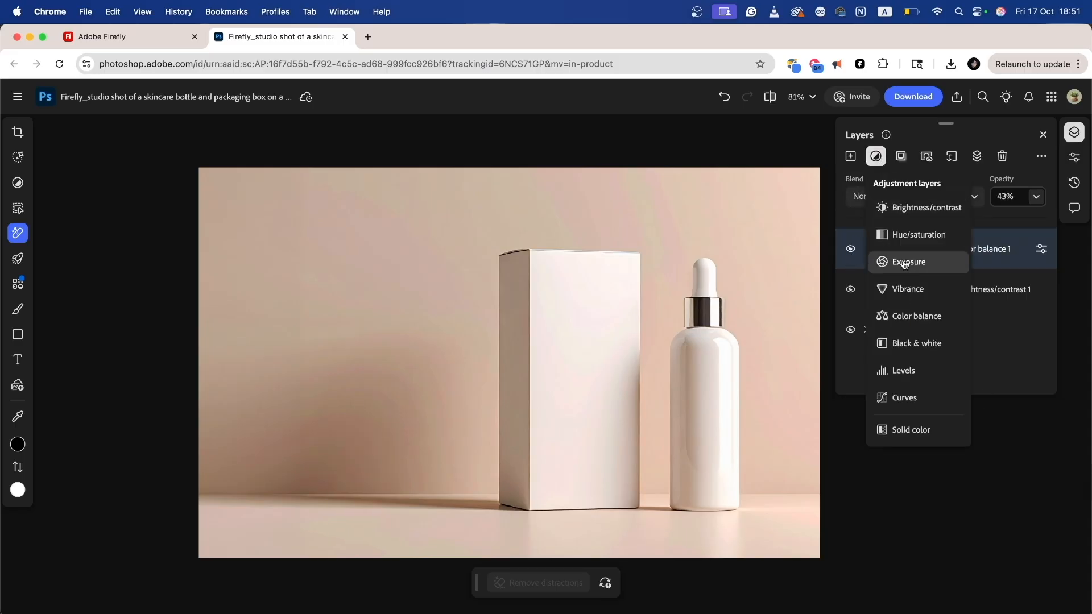
{"action": "left_click", "coordinate": [908, 290]}
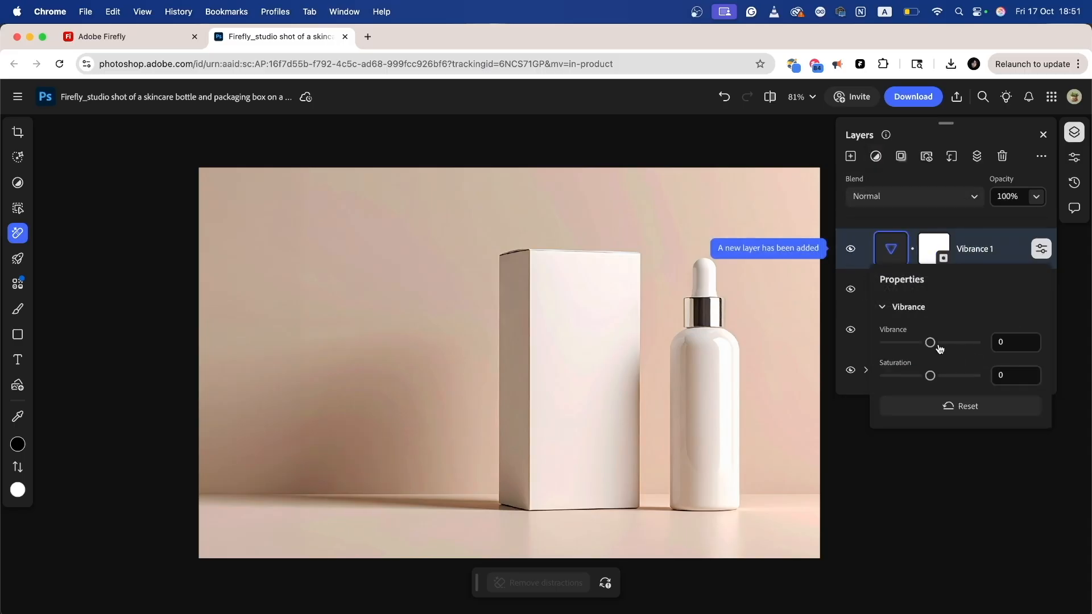
{"action": "mouse_move", "coordinate": [940, 349]}
{"action": "left_mouse_down"}
{"action": "mouse_move", "coordinate": [956, 348]}
{"action": "mouse_move", "coordinate": [948, 343]}
{"action": "left_mouse_up"}
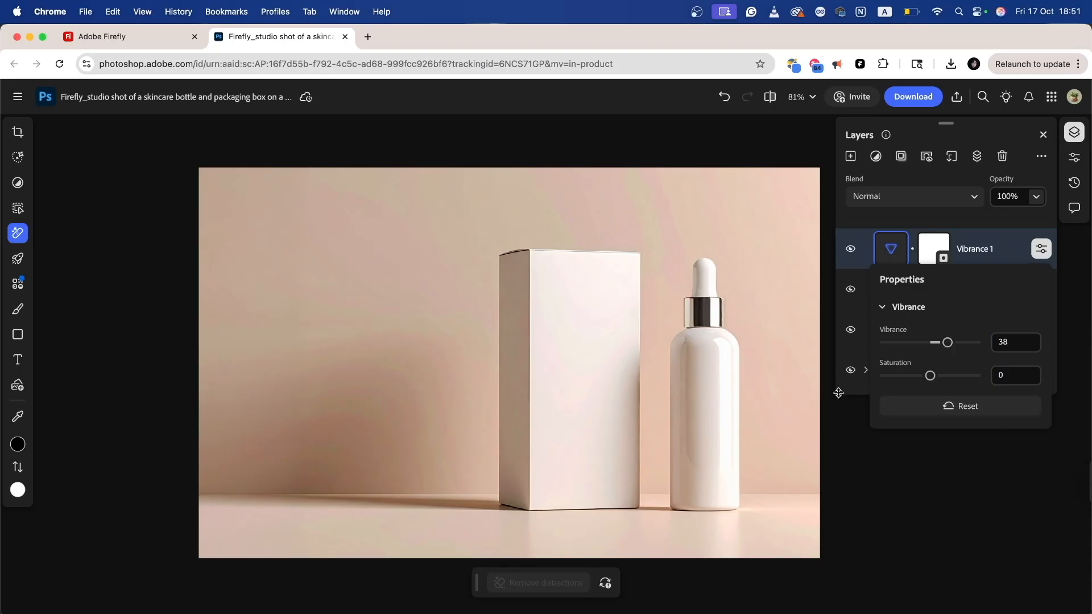
{"action": "left_click", "coordinate": [858, 380]}
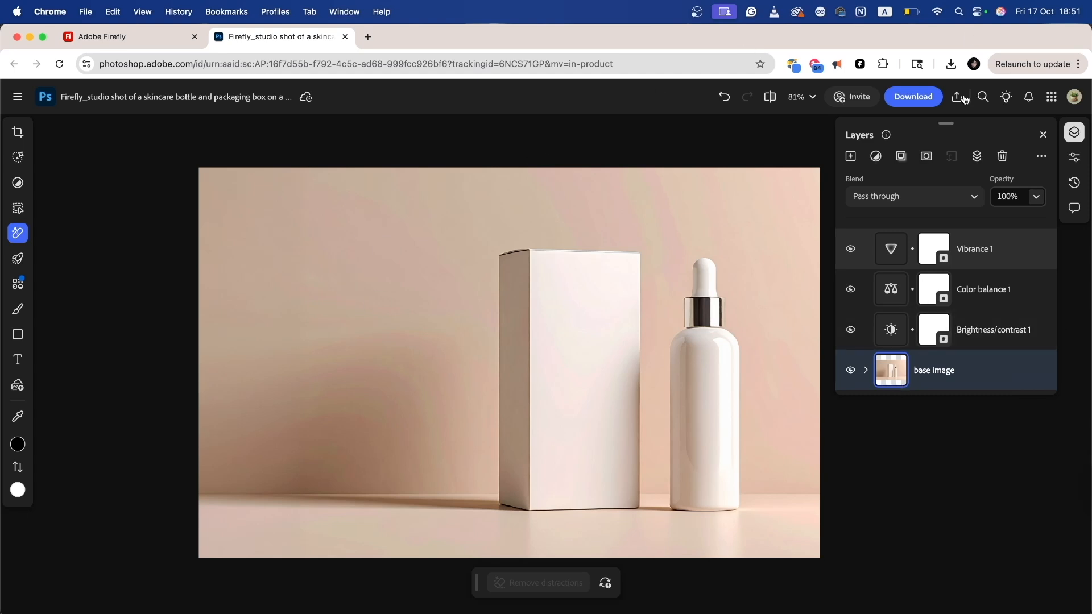
Step: Review the available adjustment layer types without adding one, and reselect the Vibrance layer
{"action": "left_click", "coordinate": [876, 156]}
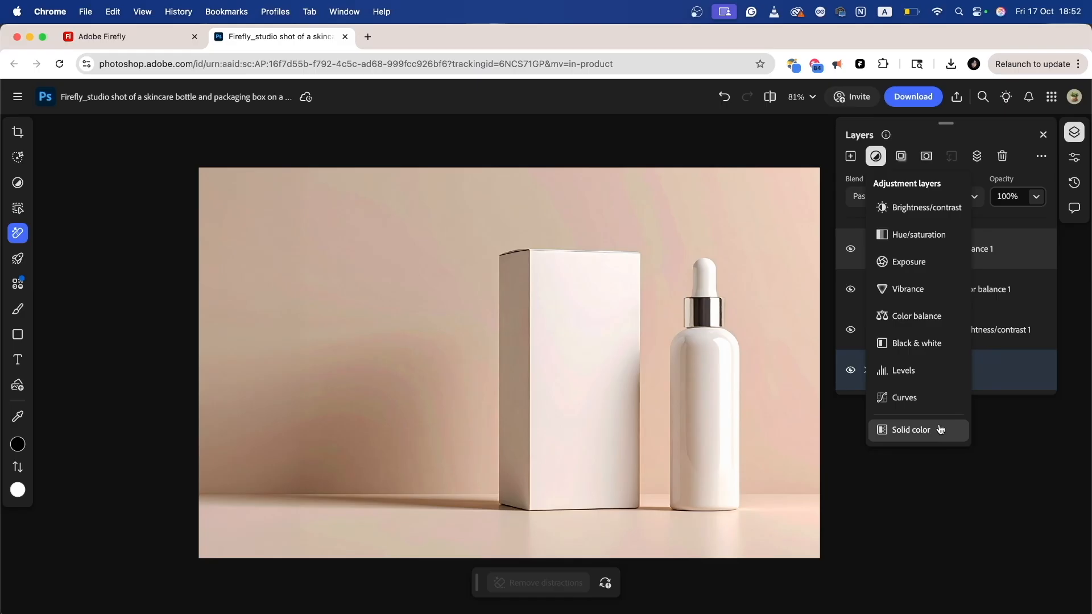
{"action": "left_click", "coordinate": [1023, 357]}
{"action": "left_click", "coordinate": [1005, 241]}
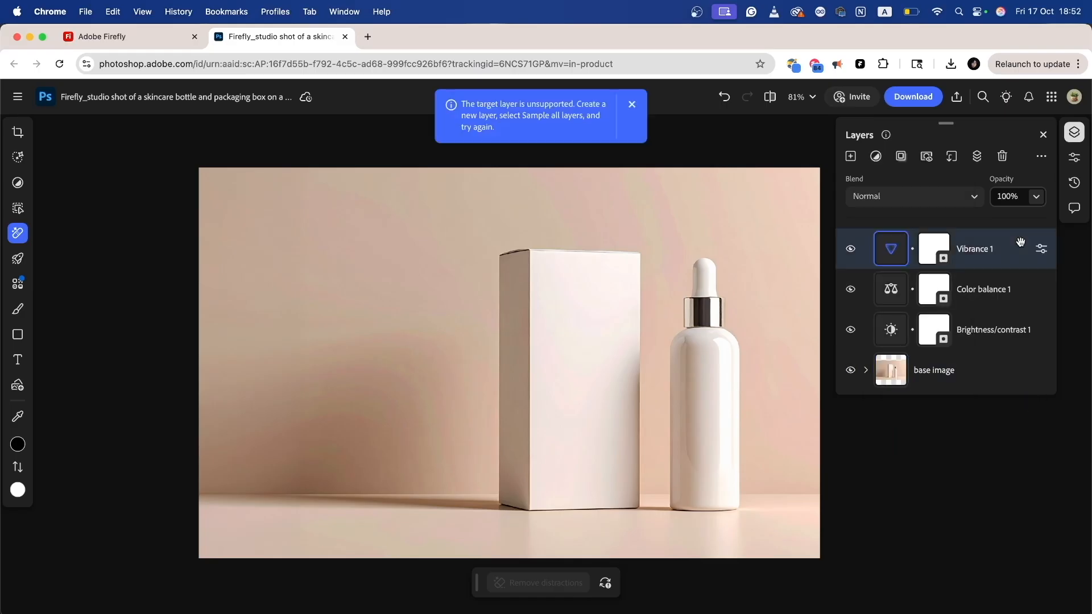
{"action": "left_click", "coordinate": [632, 105]}
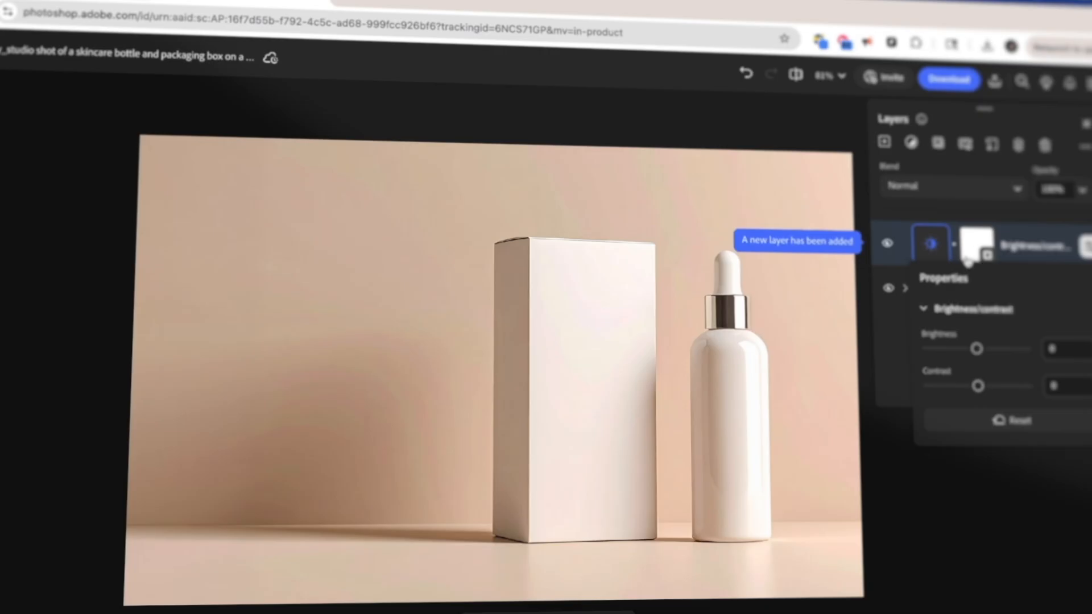
{"action": "mouse_move", "coordinate": [977, 349]}
{"action": "left_mouse_down"}
{"action": "mouse_move", "coordinate": [990, 350]}
{"action": "mouse_move", "coordinate": [976, 349]}
{"action": "left_mouse_up"}
{"action": "left_click_drag", "start_coordinate": [978, 387], "coordinate": [966, 387]}
{"action": "left_click", "coordinate": [1086, 247]}
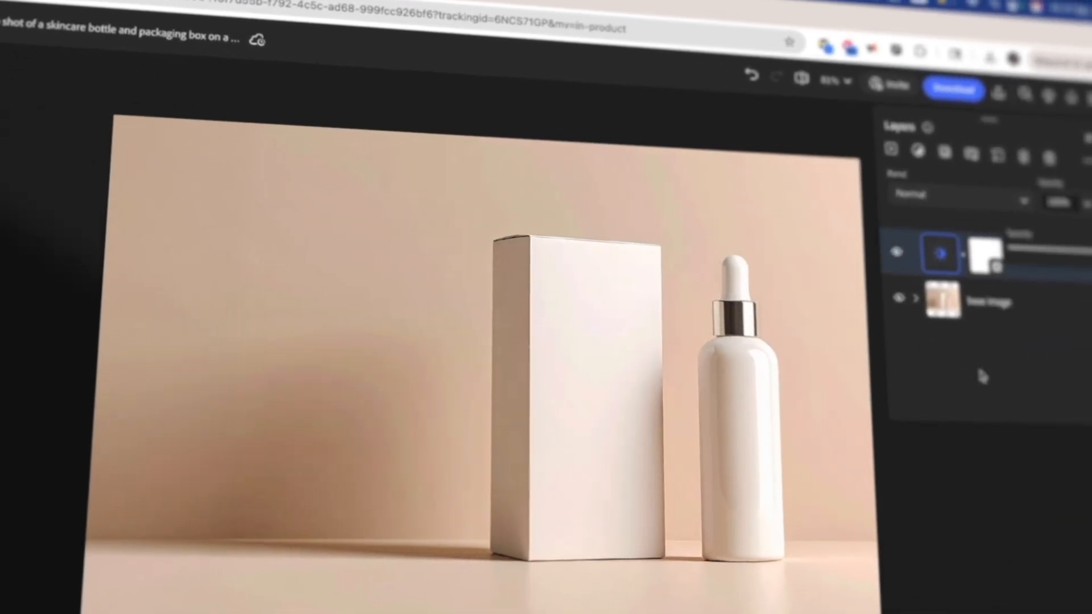
{"action": "left_click", "coordinate": [940, 252]}
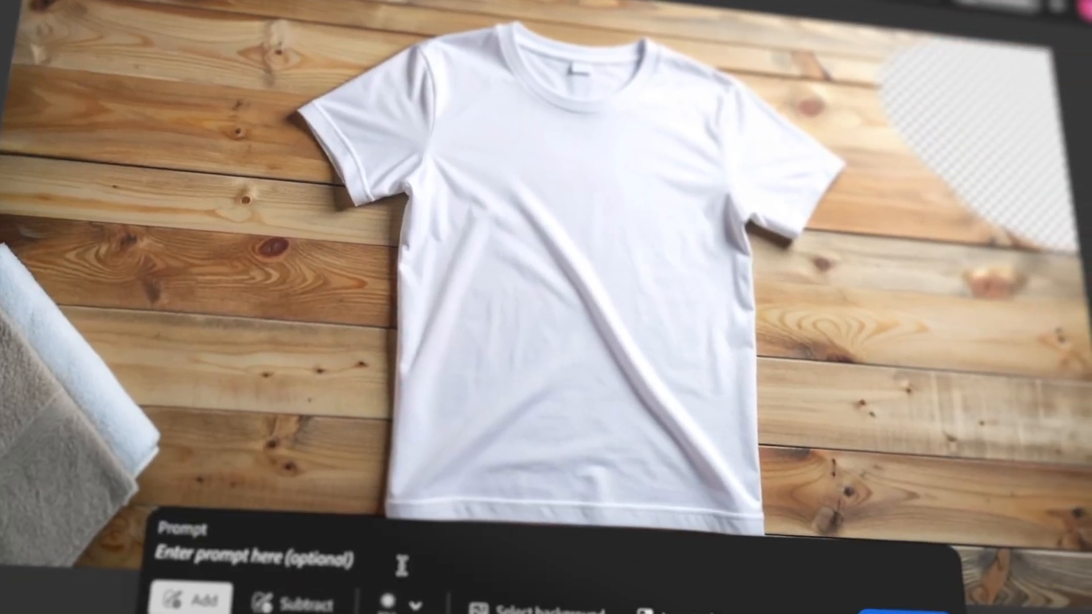
{"action": "left_click", "coordinate": [629, 604]}
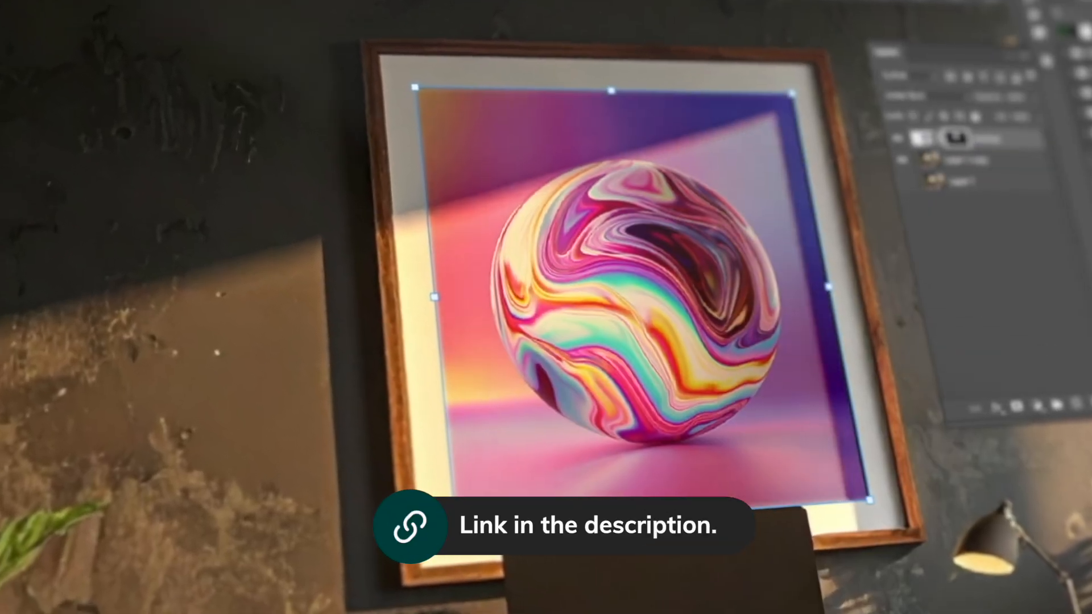
{"action": "left_click", "coordinate": [967, 162]}
{"action": "scroll", "coordinate": [572, 330], "scroll_direction": "down", "scroll_amount": 4}
{"action": "left_click_drag", "start_coordinate": [674, 483], "coordinate": [668, 340]}
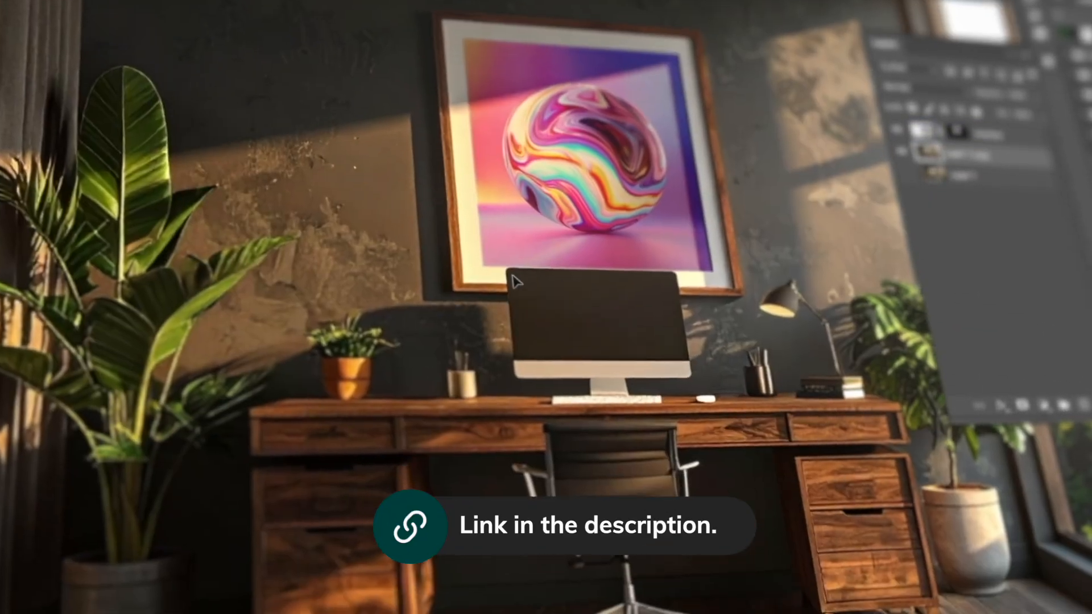